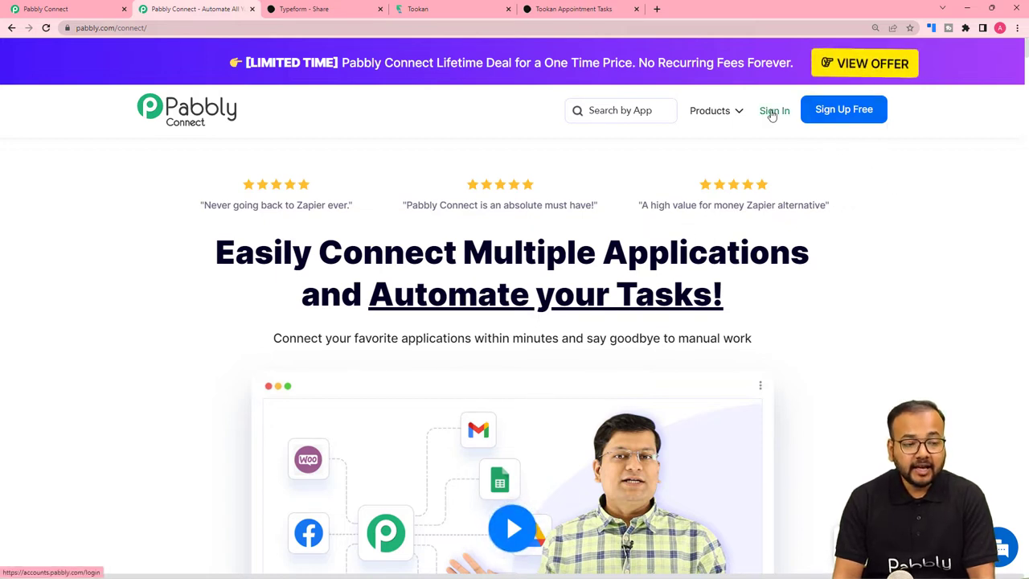
Step: From the dashboard, create a new workflow named 'Typeform to Tookan'
click(97, 8)
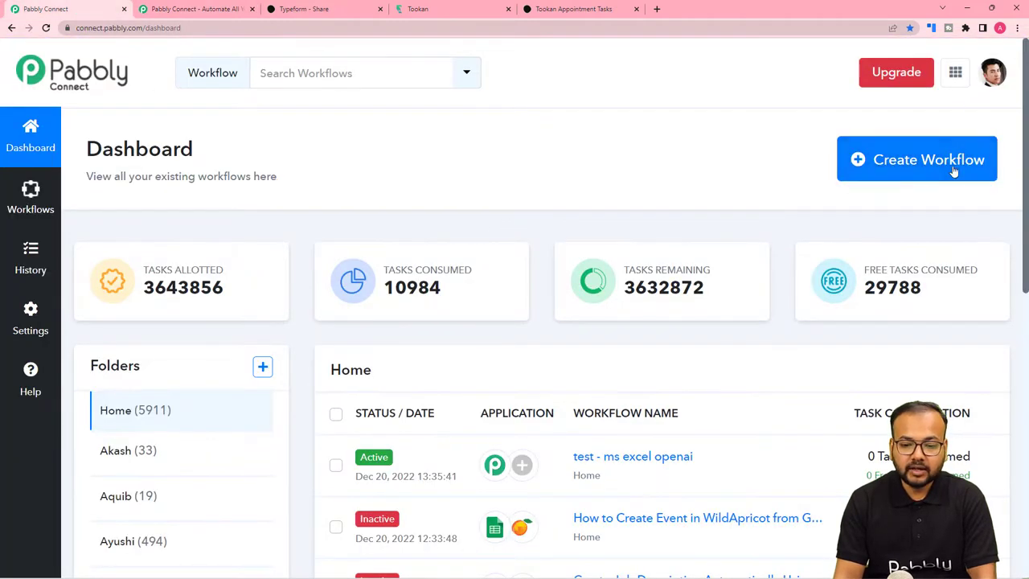
click(911, 164)
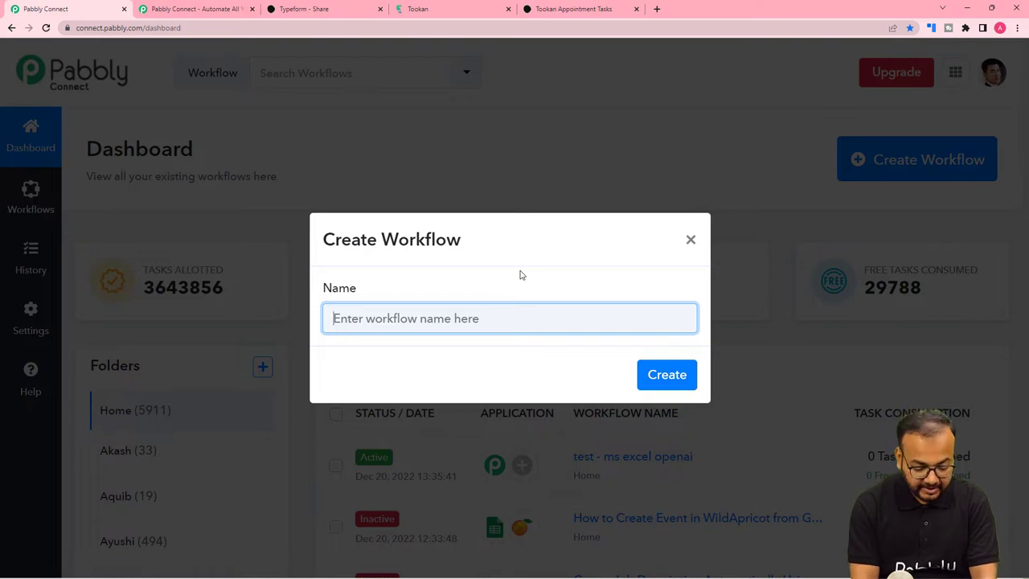
text(Typ)
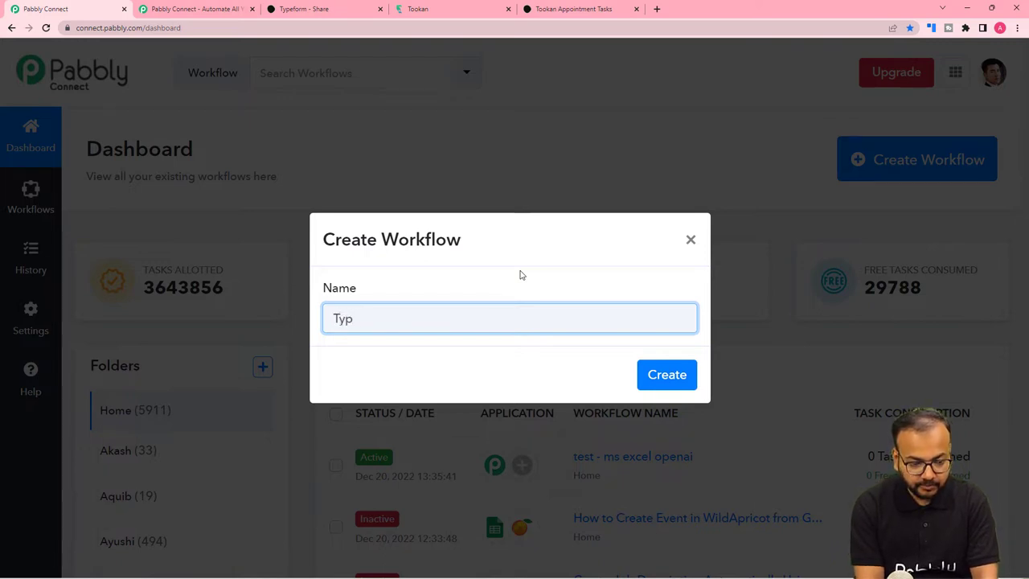
text(eform to)
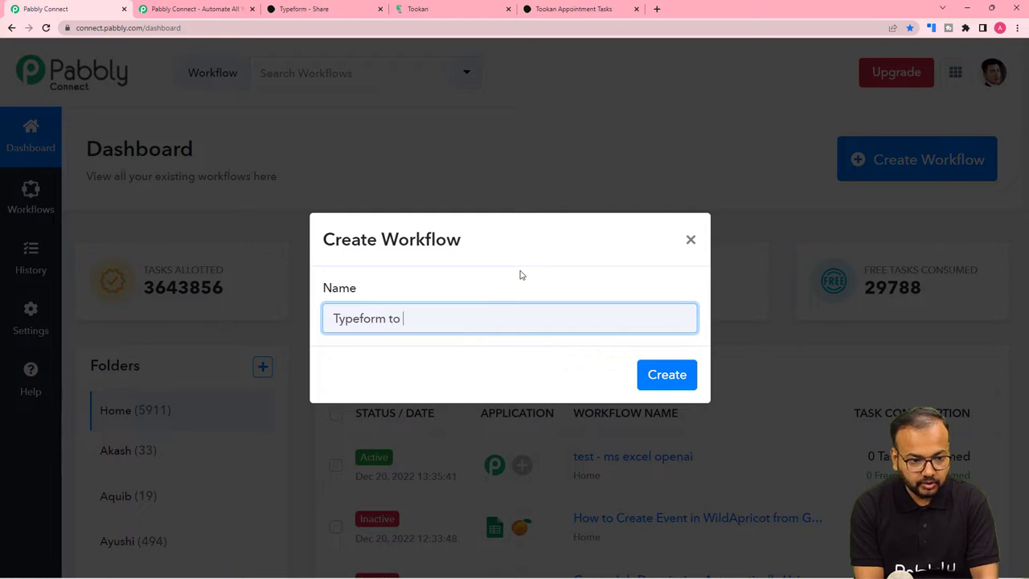
text( Tookan)
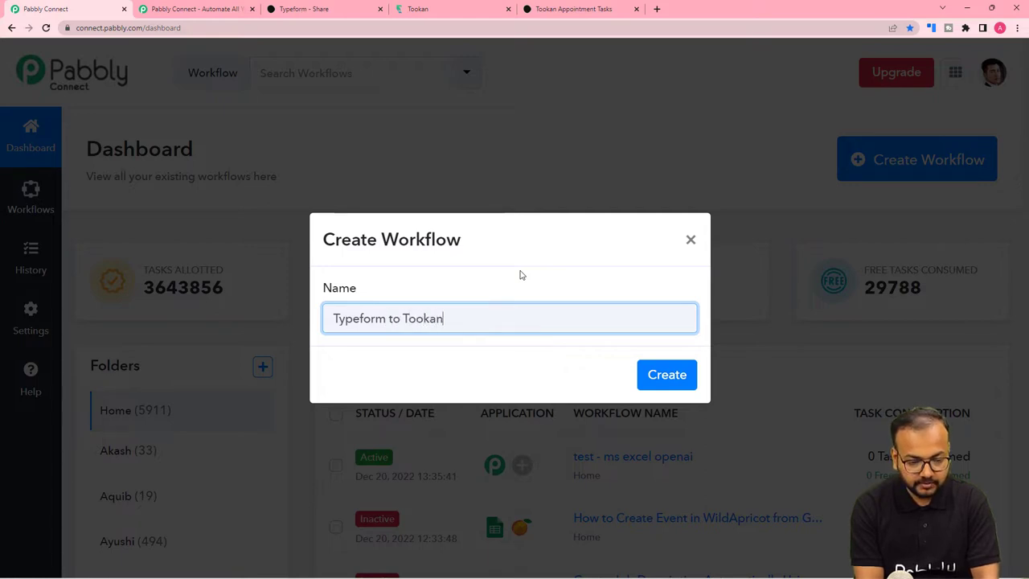
key(Return)
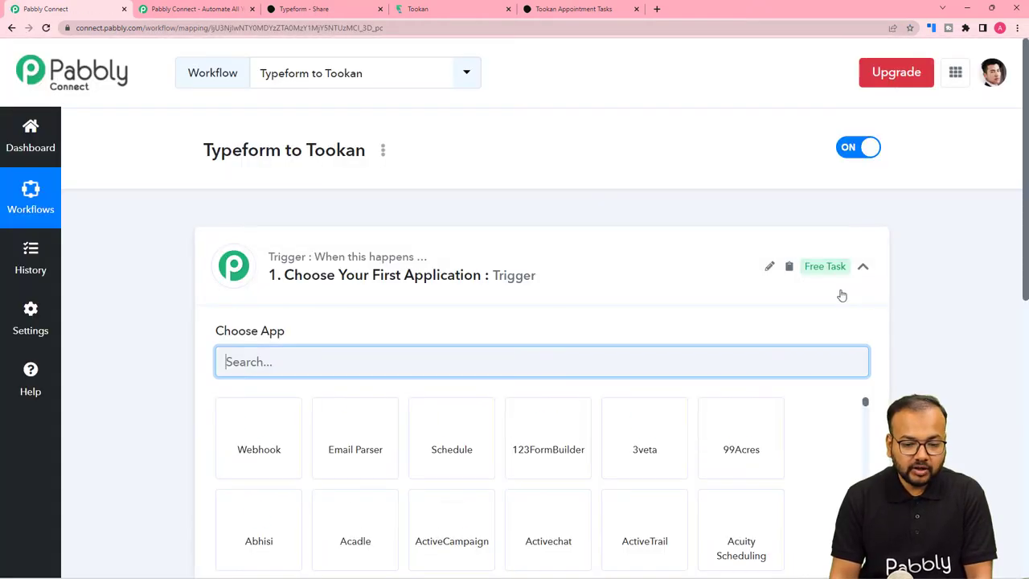
click(870, 273)
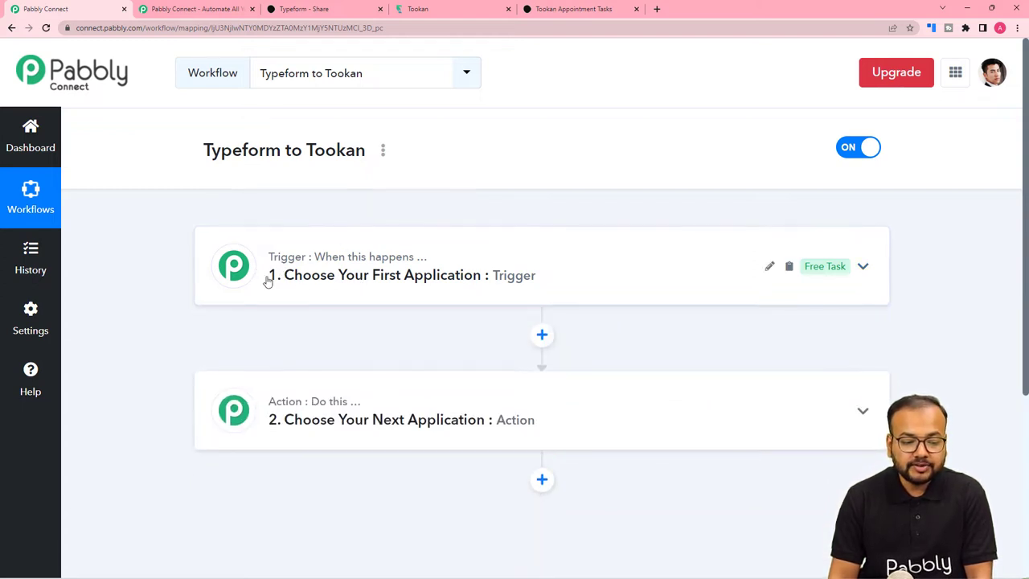
click(307, 294)
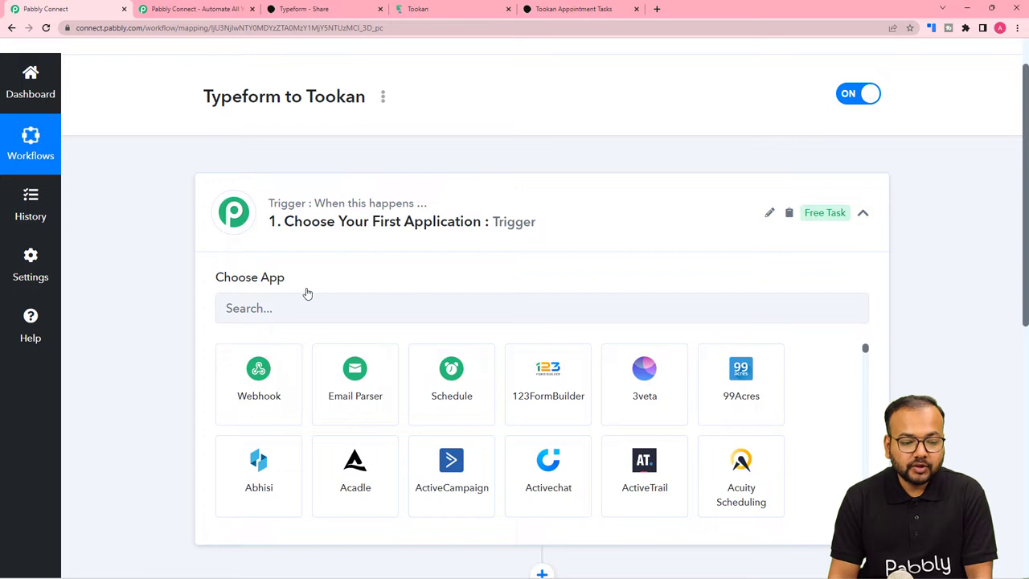
scroll(307, 293, down, 4)
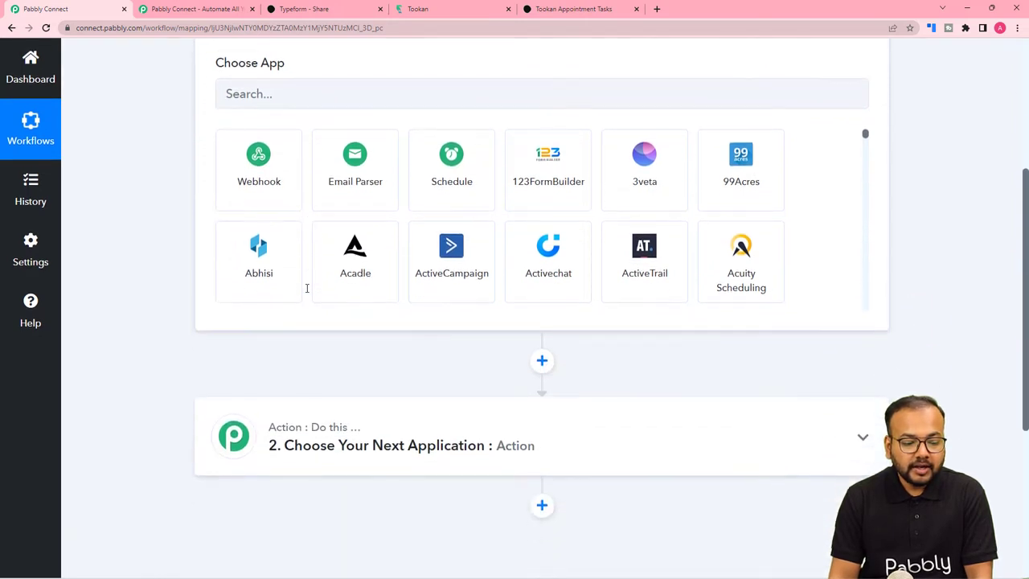
click(311, 358)
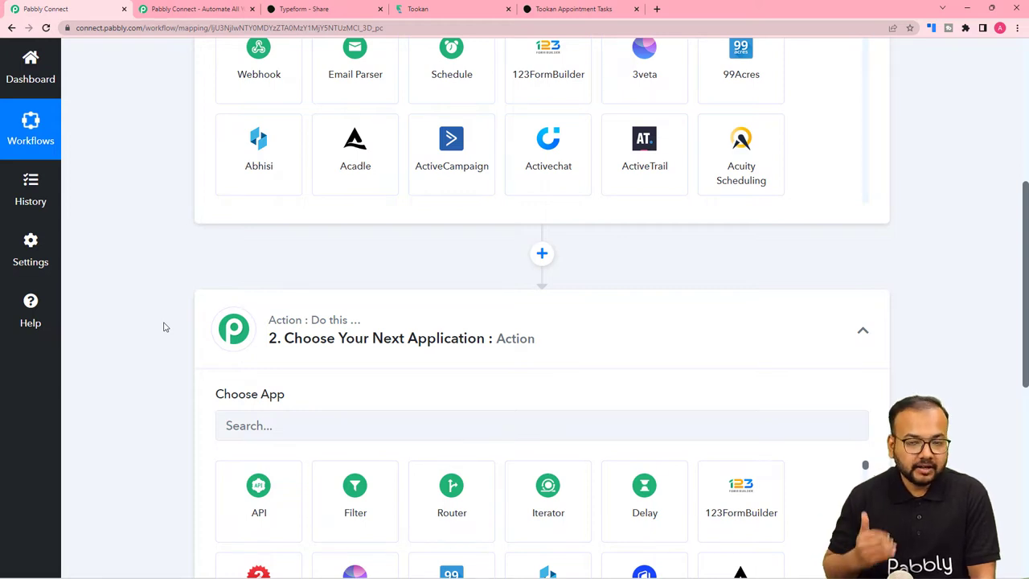
scroll(165, 327, up, 4)
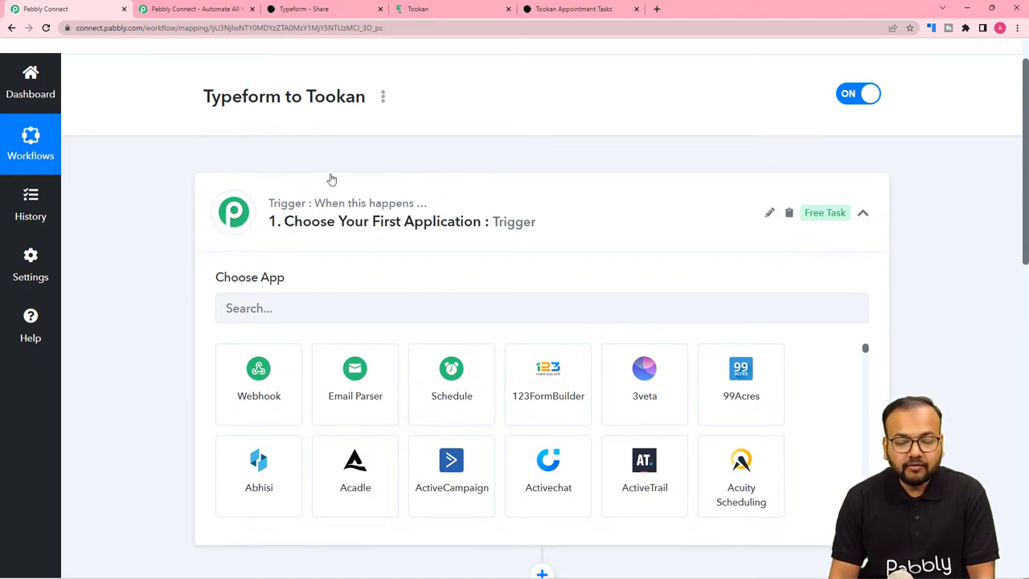
scroll(361, 253, down, 4)
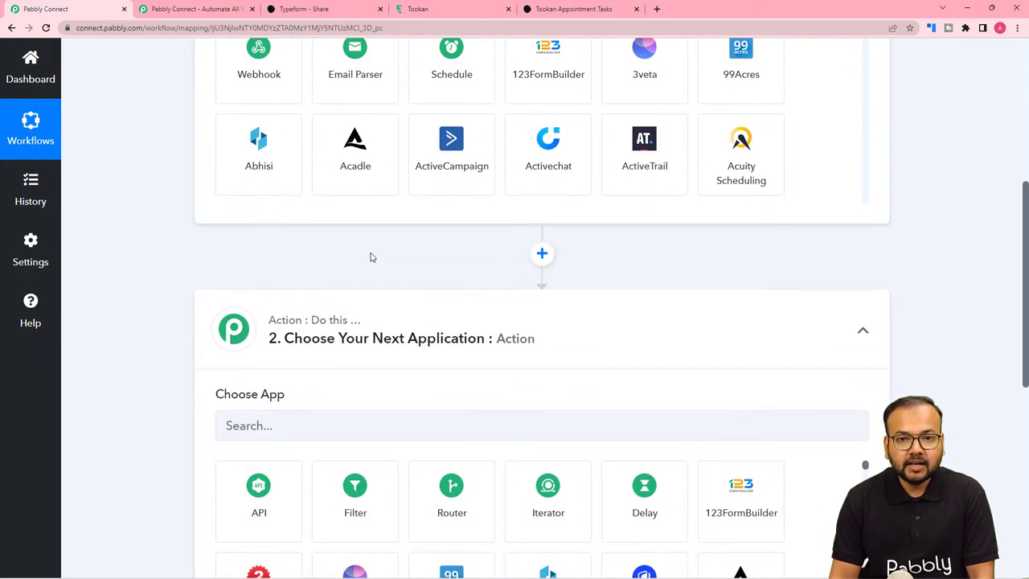
scroll(372, 258, up, 4)
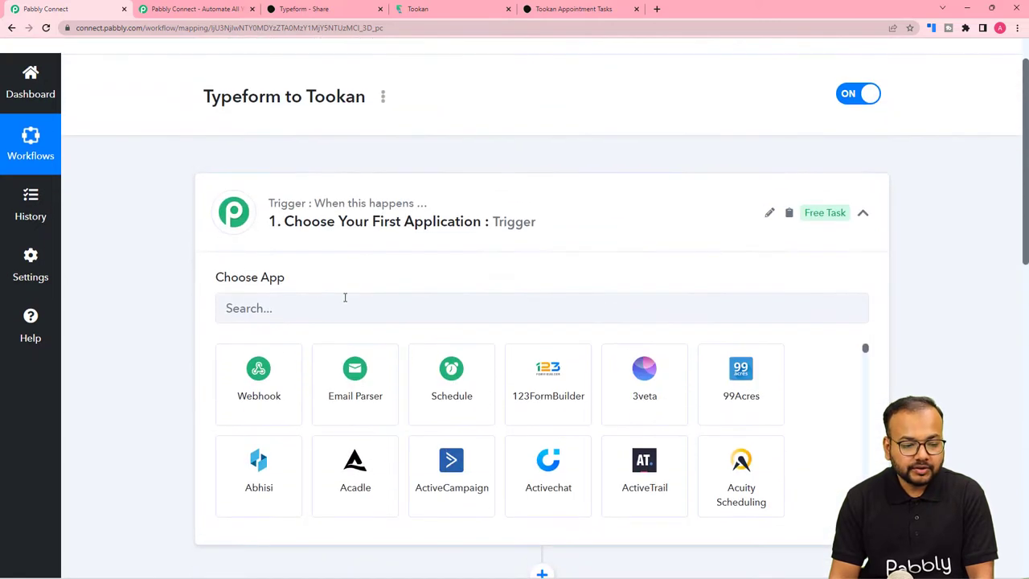
Step: Set the trigger app to Typeform with the New Entry event
click(345, 298)
text(ty)
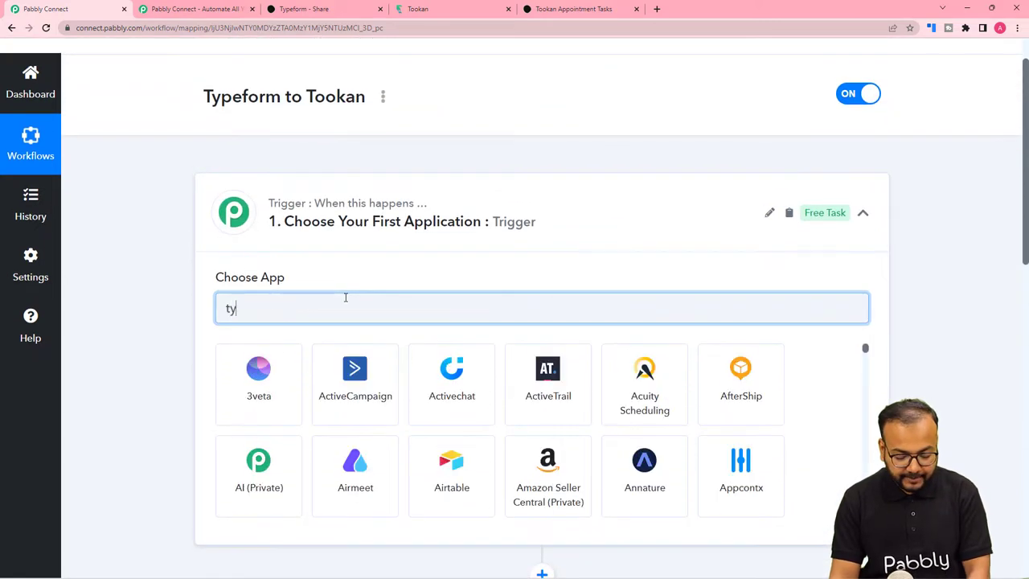
text(pe)
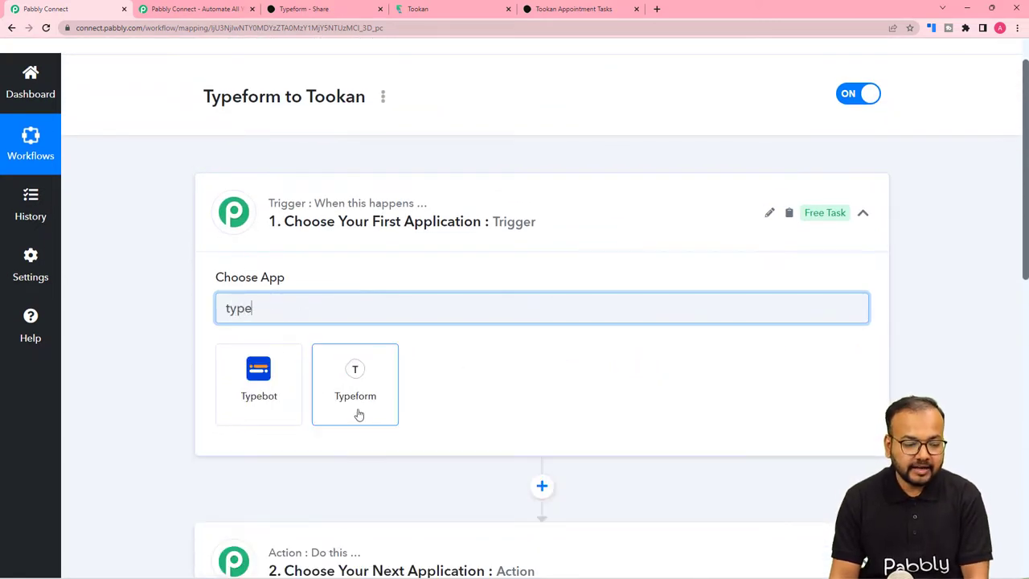
click(356, 414)
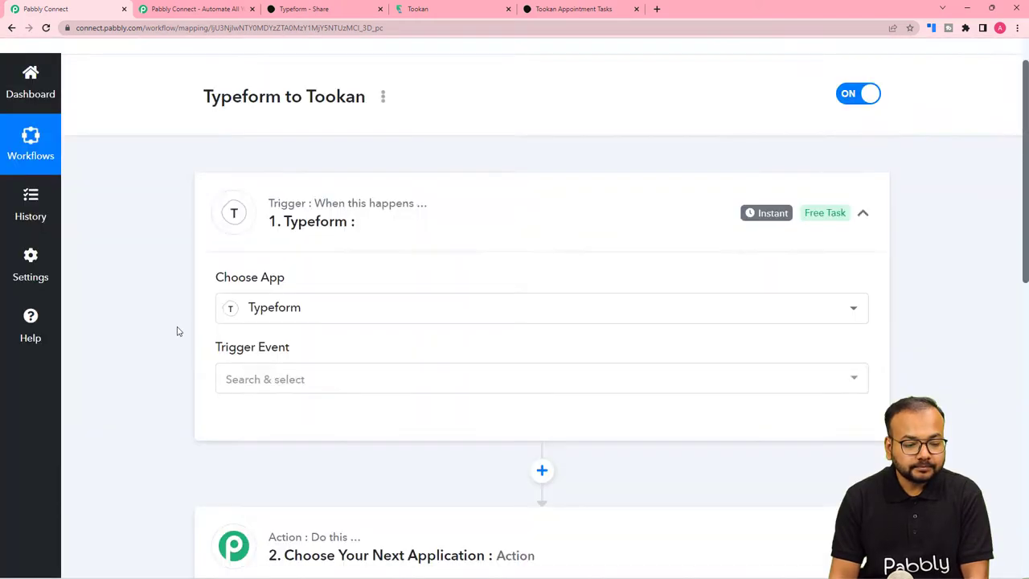
scroll(178, 328, down, 1)
click(269, 273)
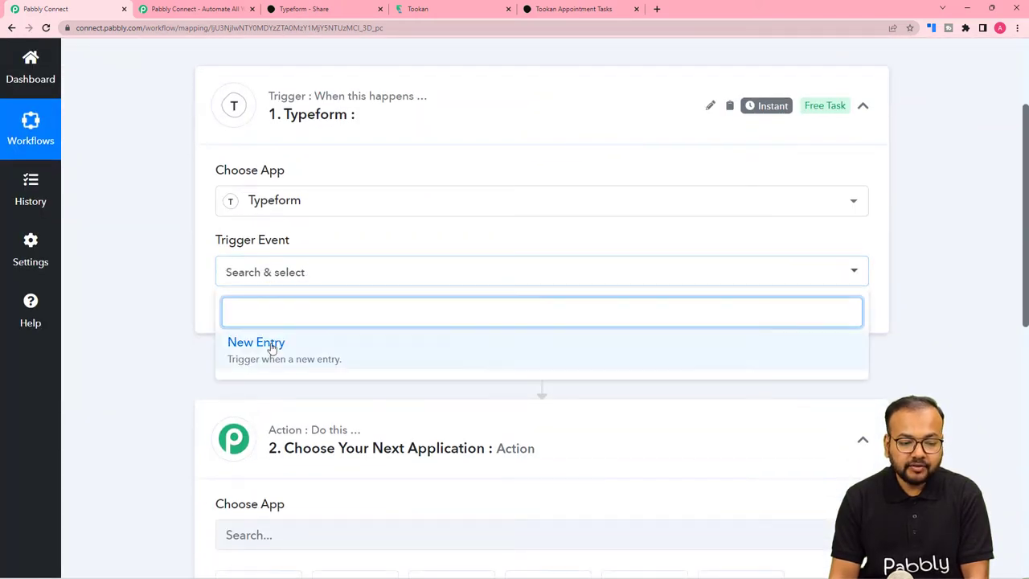
click(289, 359)
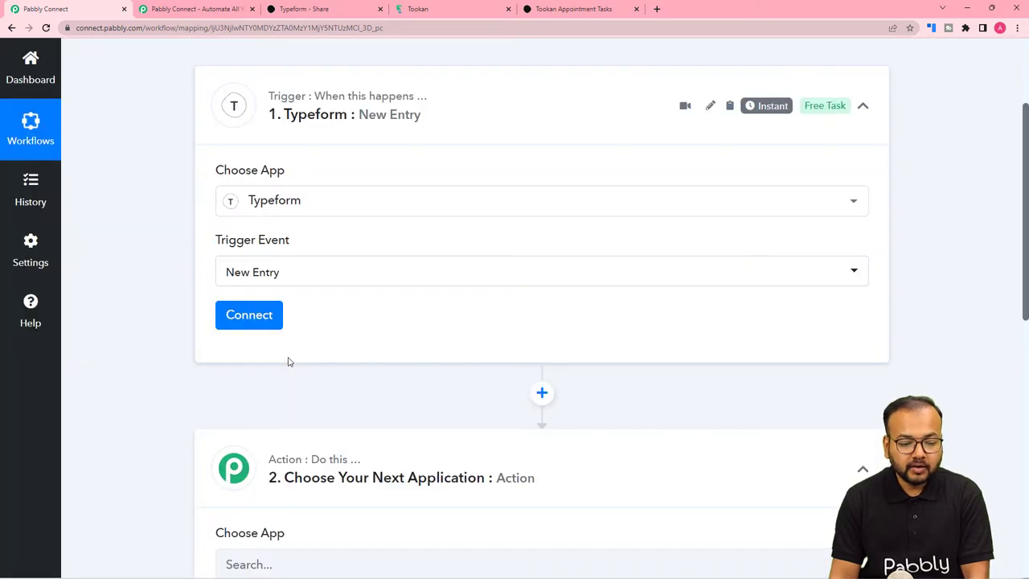
Step: Add a new Typeform connection and accept the requested access permissions
click(222, 314)
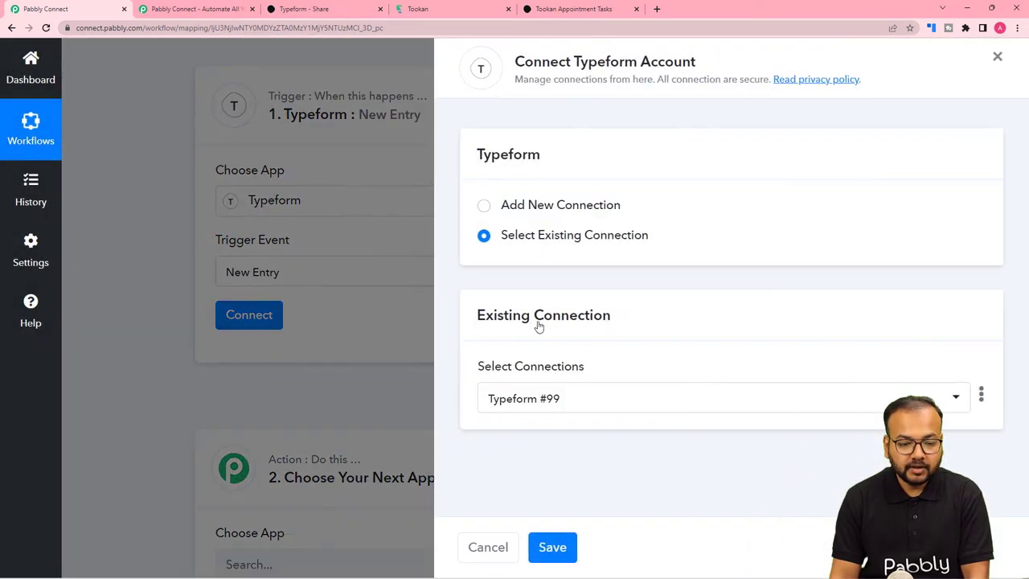
click(483, 206)
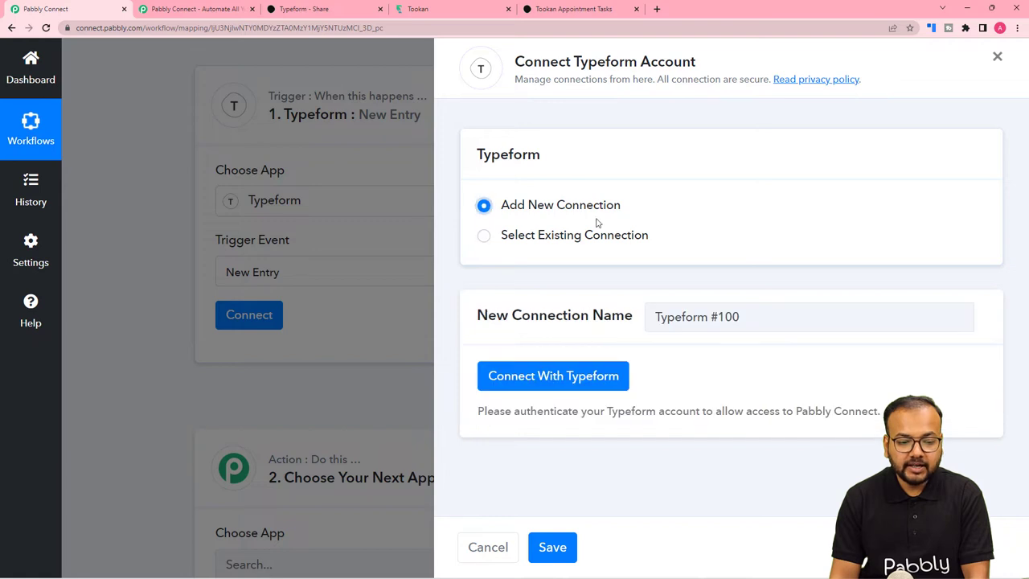
click(527, 377)
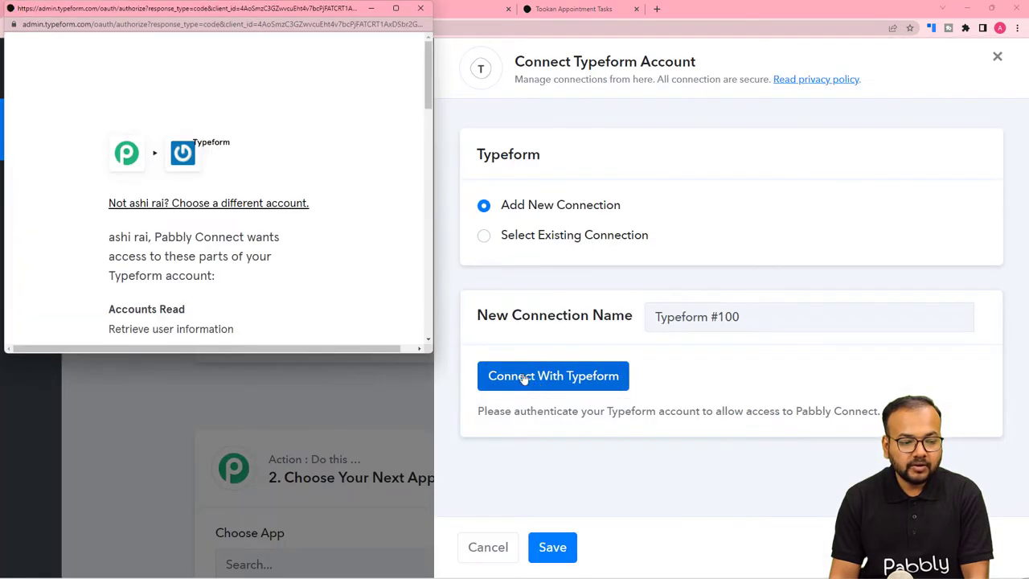
scroll(305, 233, down, 5)
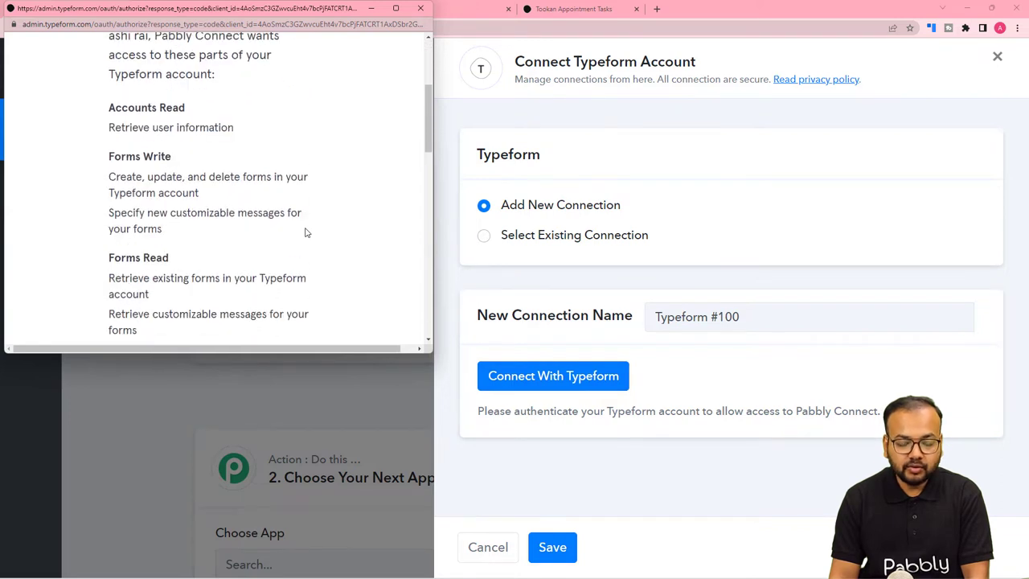
scroll(306, 233, down, 6)
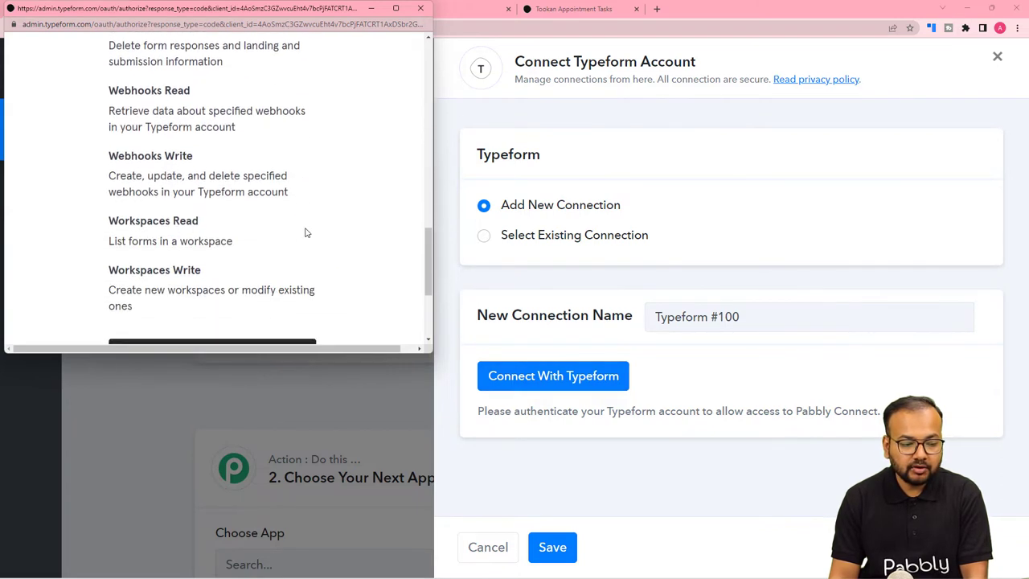
scroll(306, 233, down, 2)
click(265, 177)
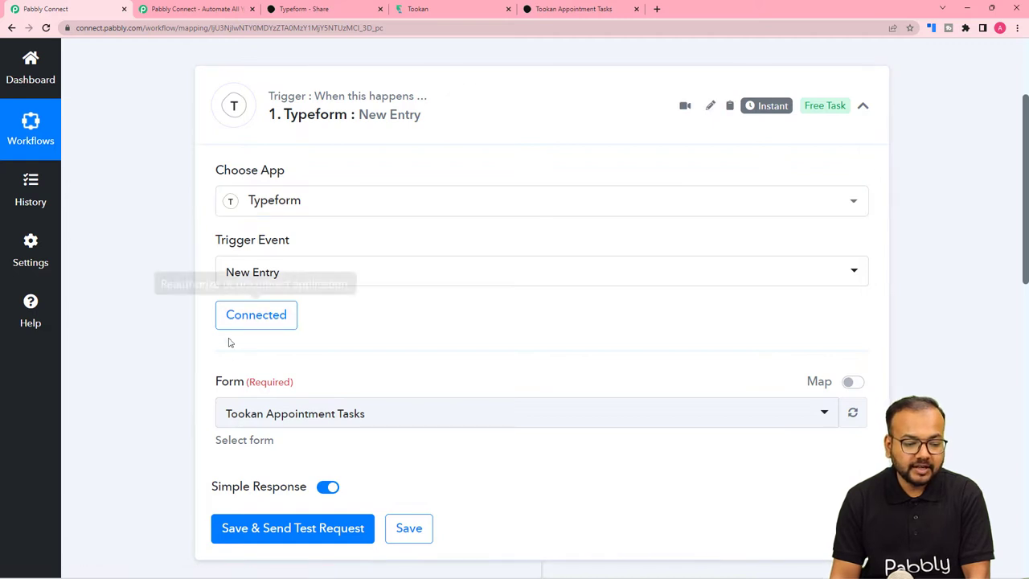
scroll(223, 346, down, 1)
scroll(217, 350, down, 1)
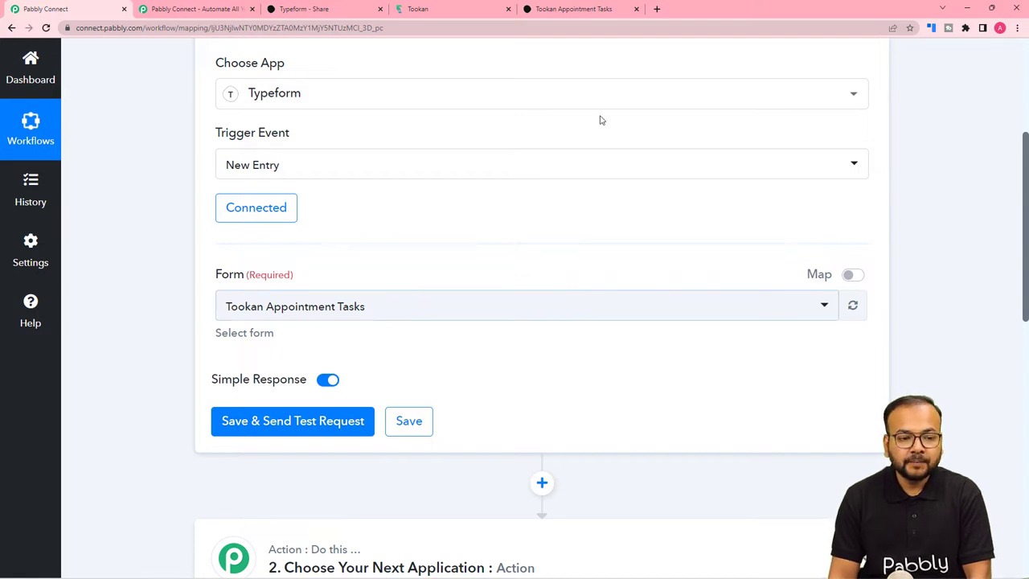
click(564, 14)
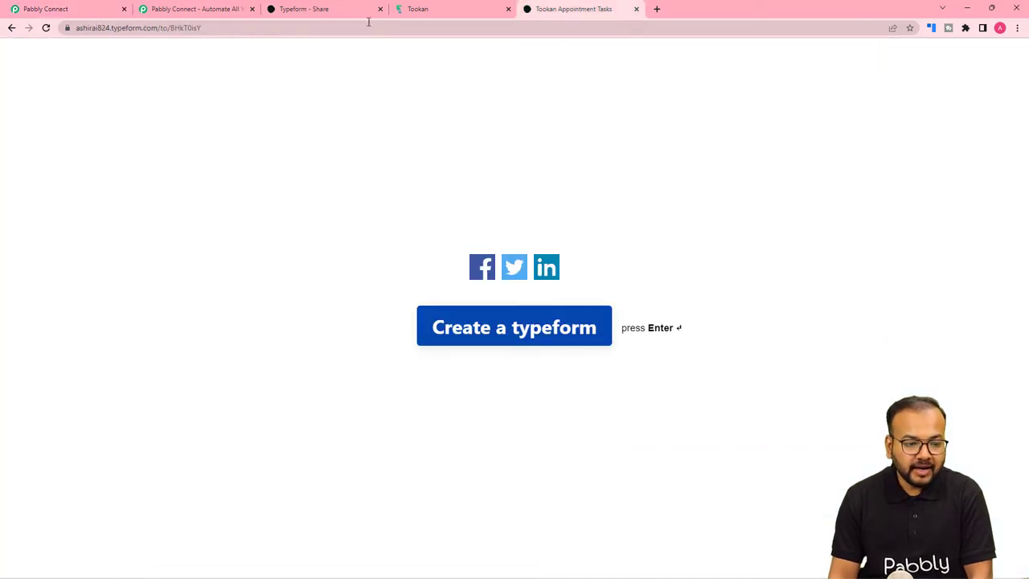
Step: Copy the form's public link and open the live form in a new browser tab
click(299, 16)
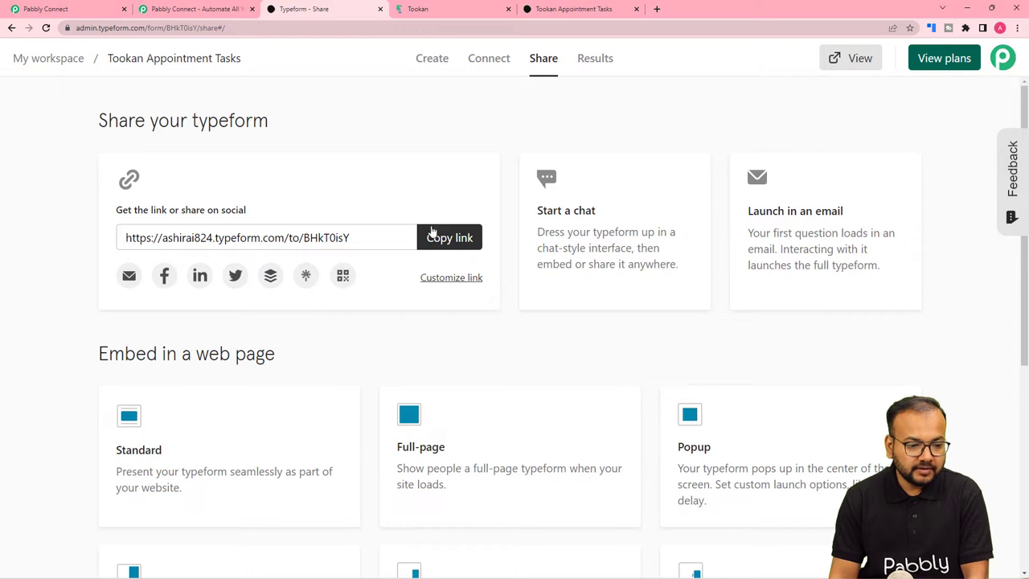
click(421, 237)
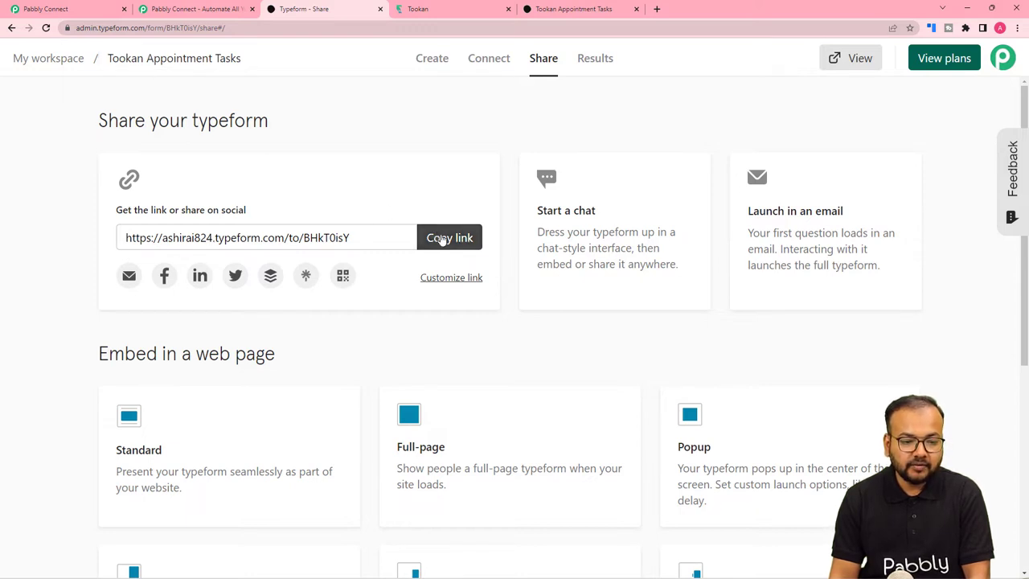
click(440, 238)
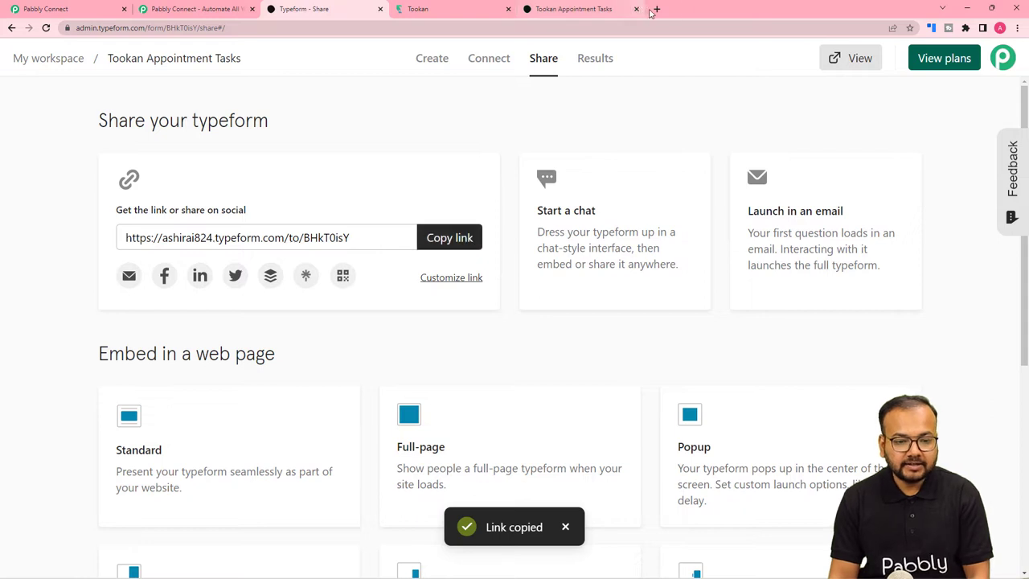
click(656, 9)
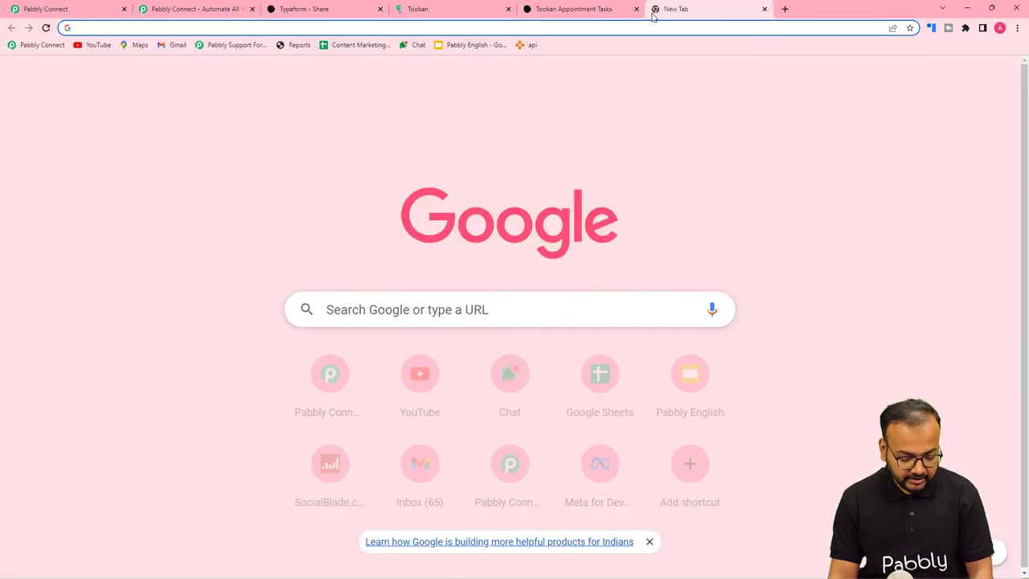
key(ctrl+v)
key(Return)
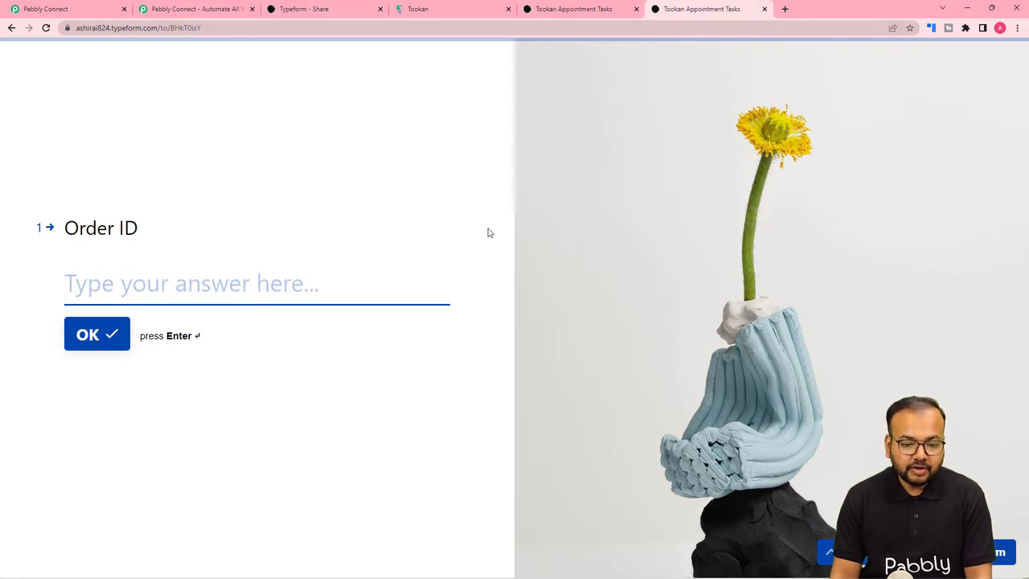
click(91, 8)
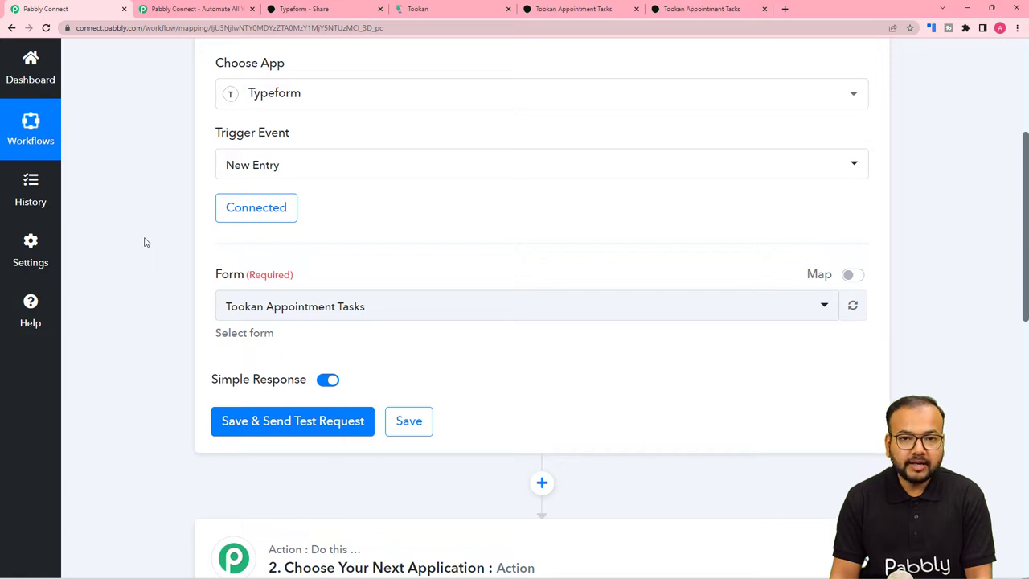
Step: Select the Tookan Appointment Tasks form, then save the trigger and send a test request
scroll(116, 250, down, 2)
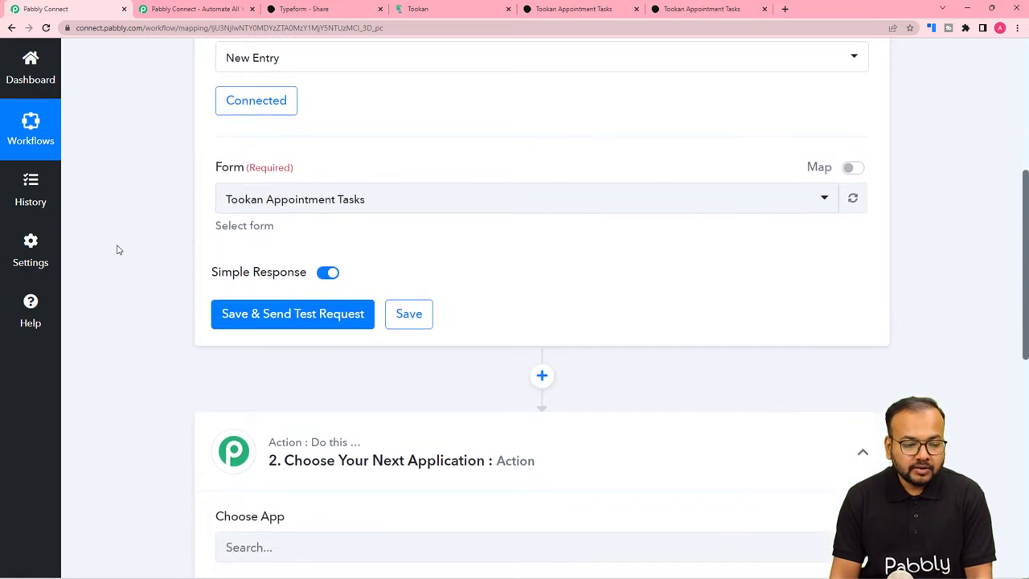
click(354, 202)
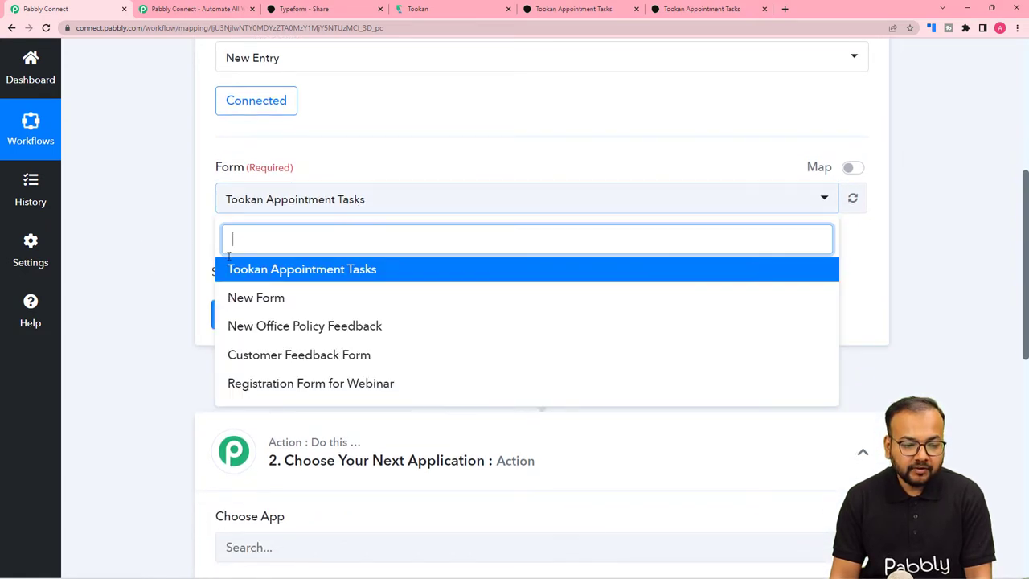
click(270, 275)
scroll(144, 198, down, 2)
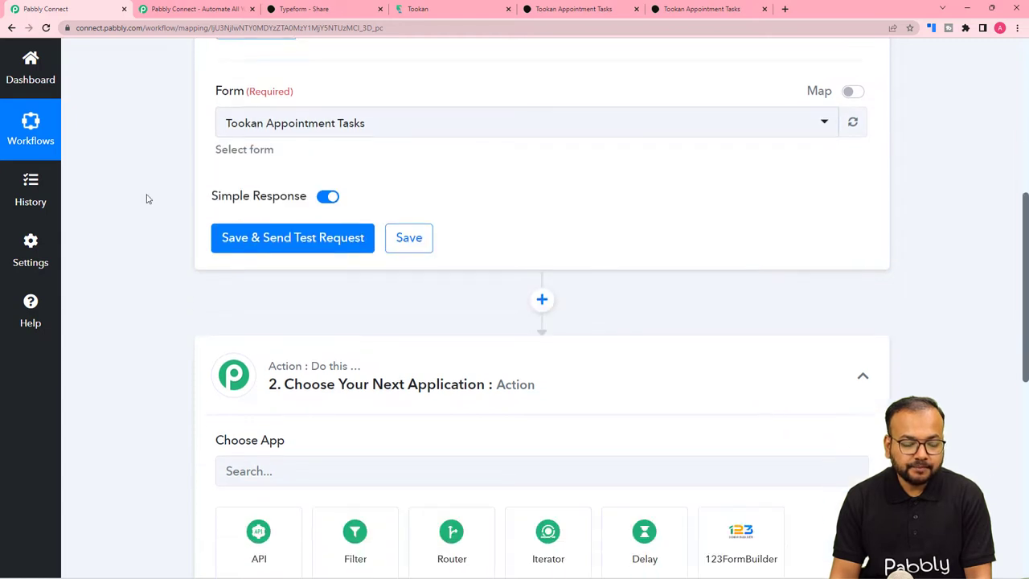
click(263, 220)
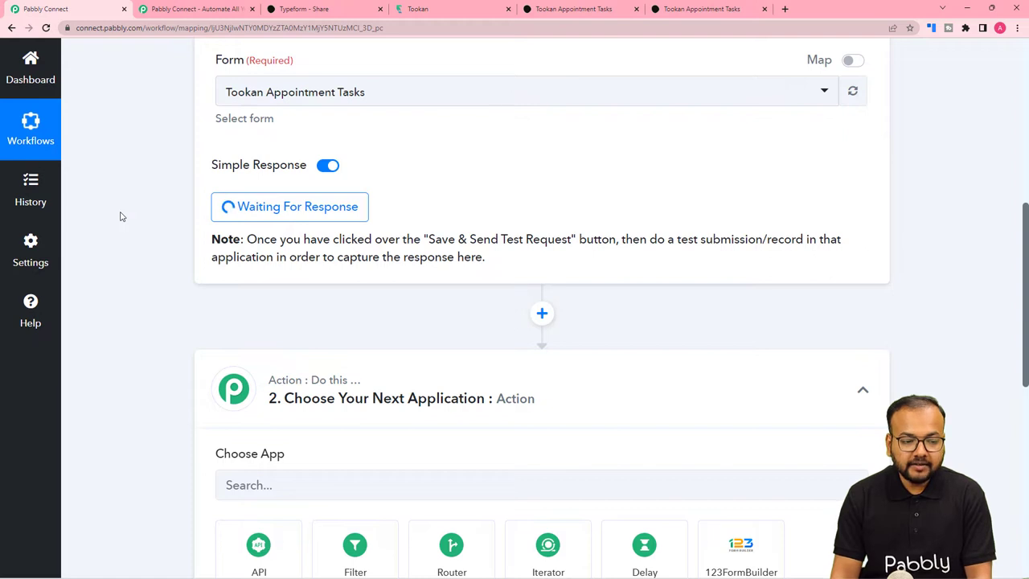
scroll(258, 117, down, 2)
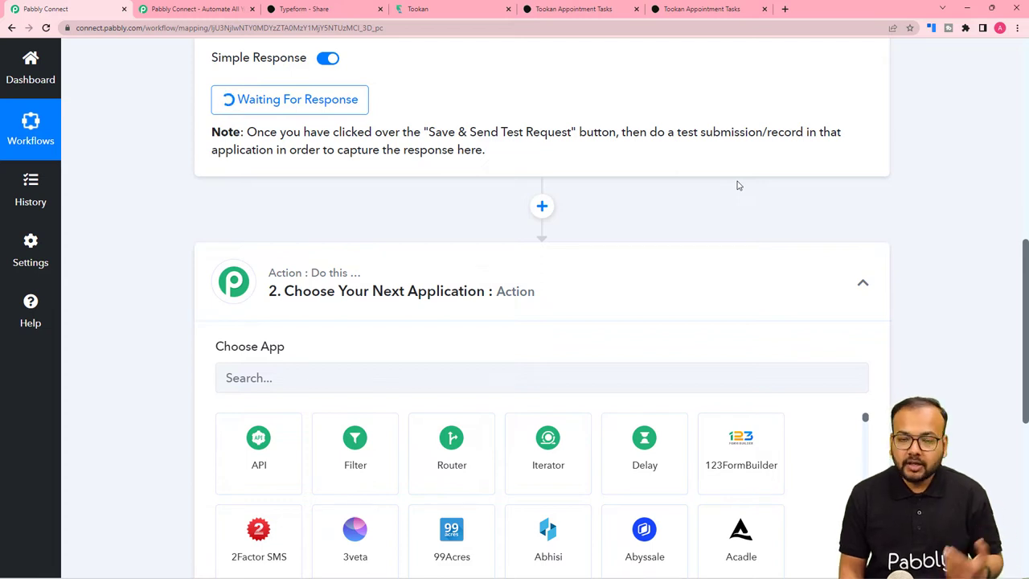
Step: Answer Order ID with ORD1111 and enter a demo customer name
click(705, 10)
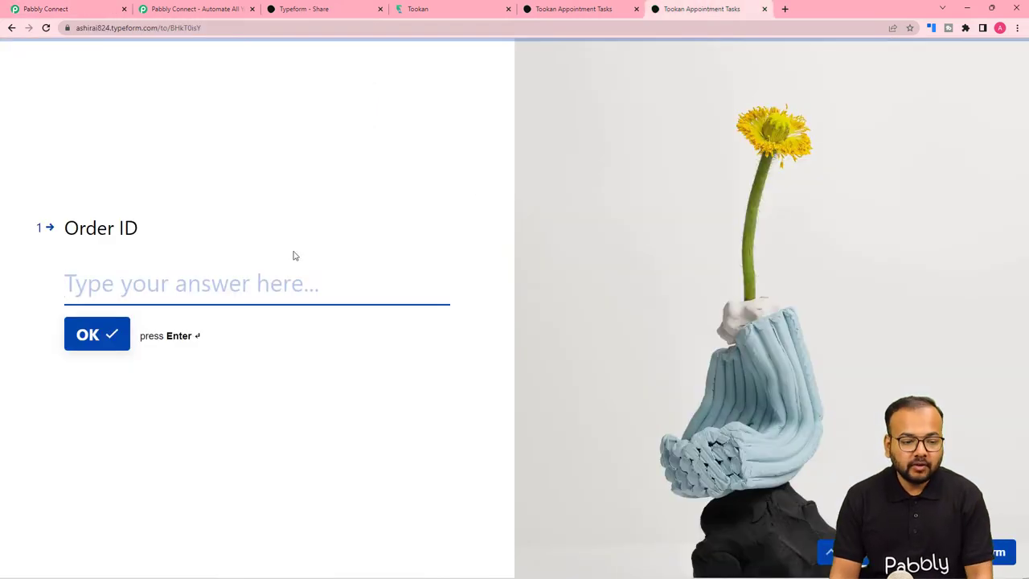
text(O)
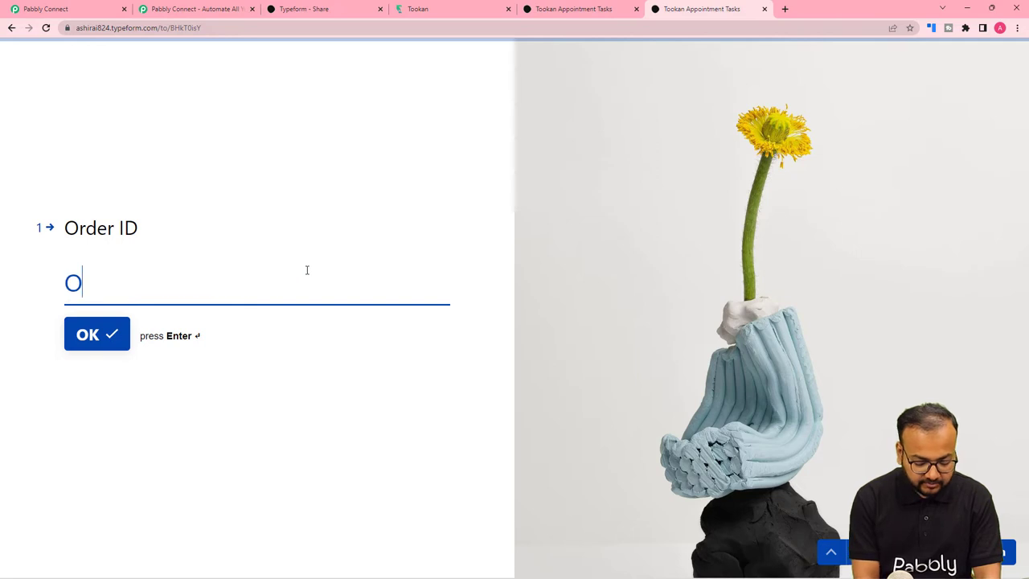
text(R)
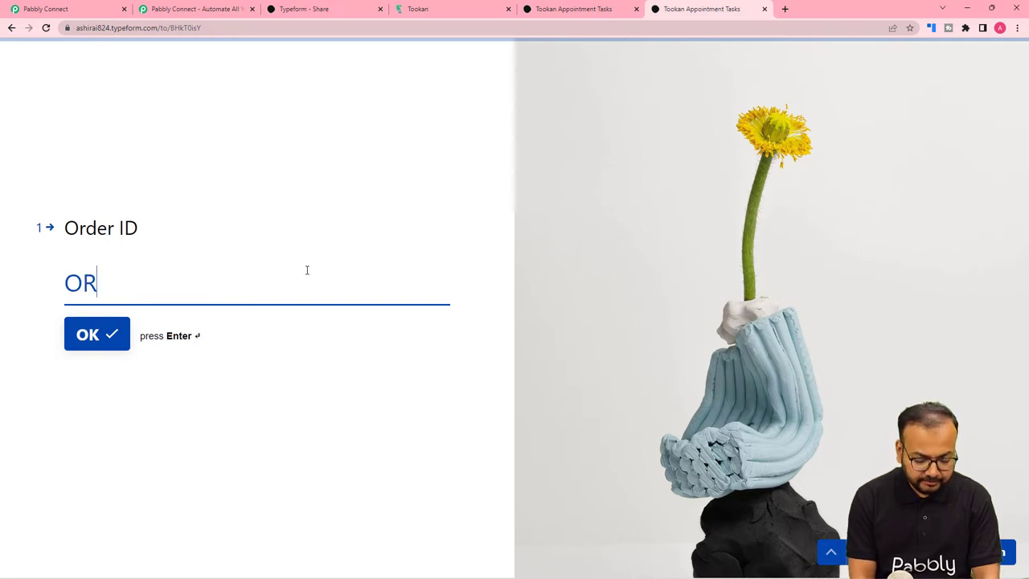
text(D1111)
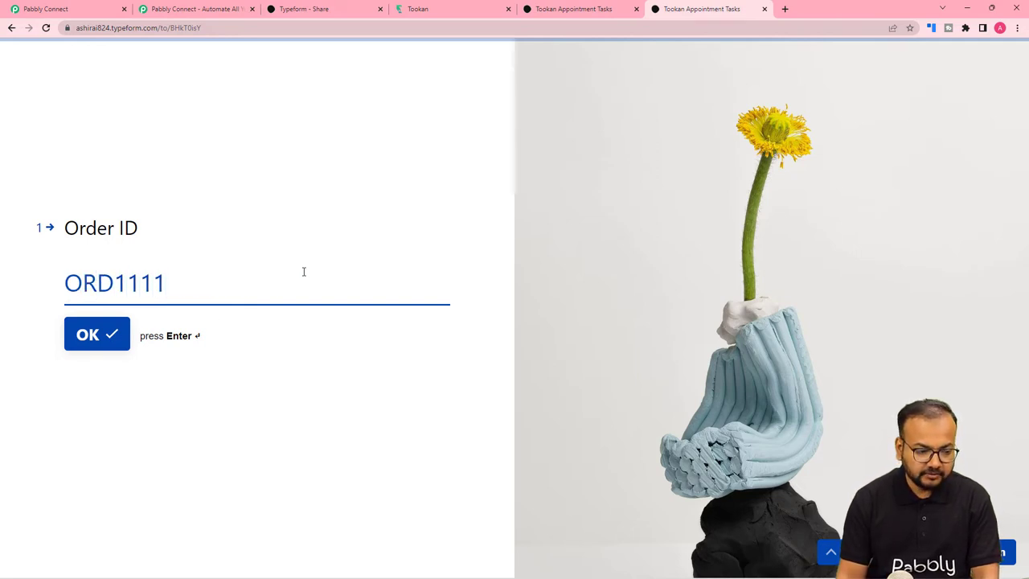
click(75, 339)
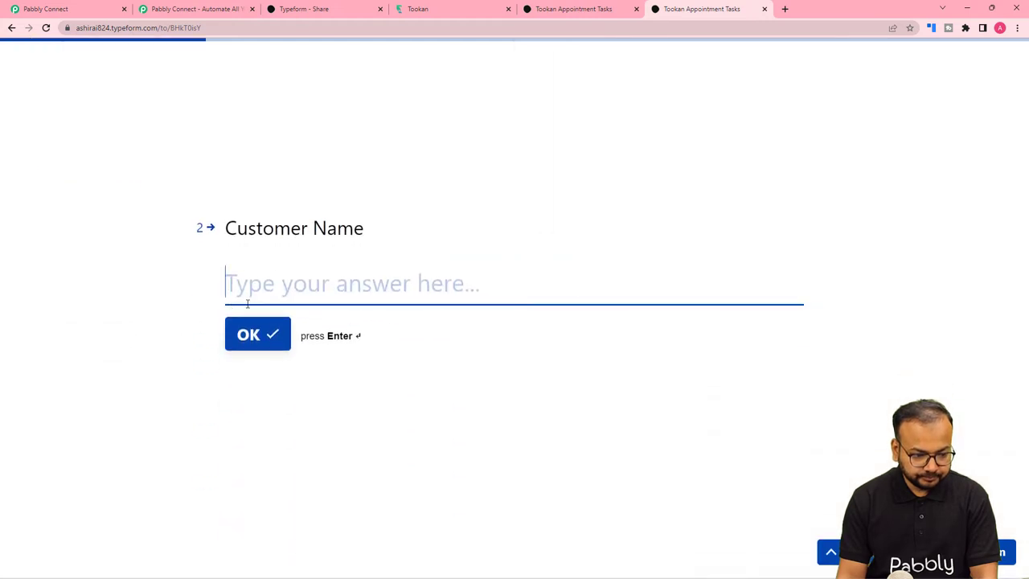
text(Demo )
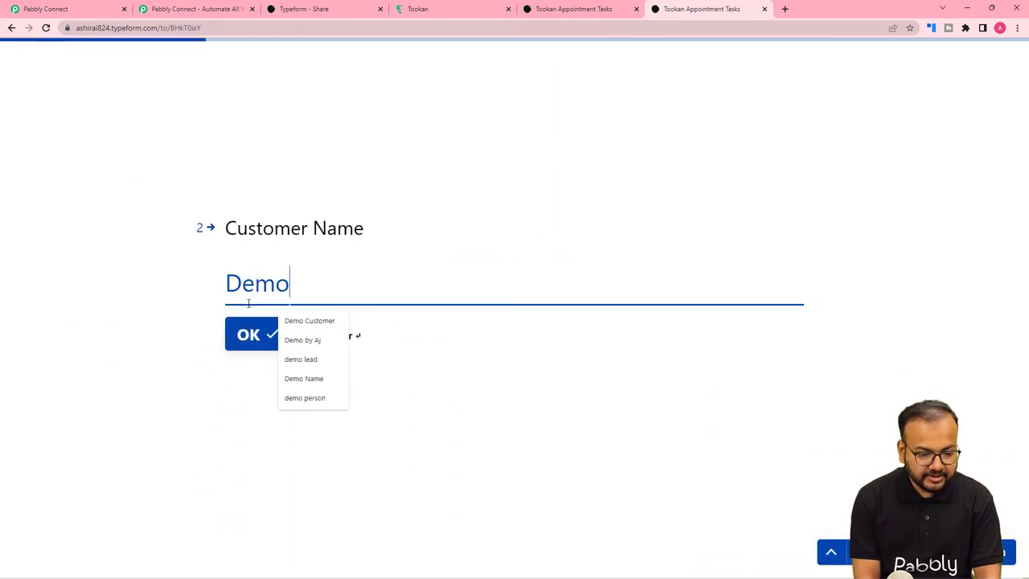
text(Customer)
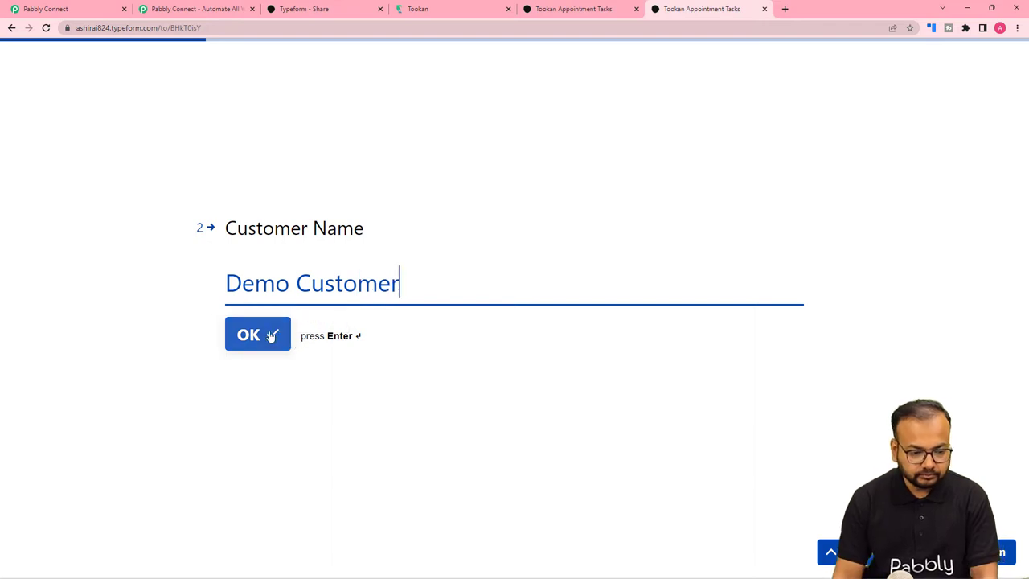
click(269, 335)
Step: Fill the Customer Address as 'Address', 'street 1', 'Town' and submit it
click(284, 230)
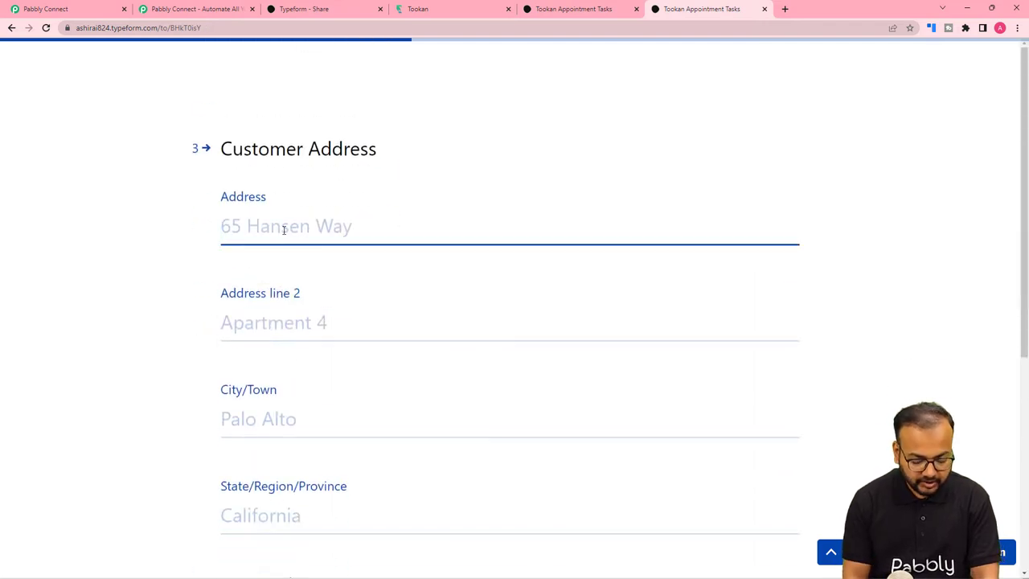
text(A)
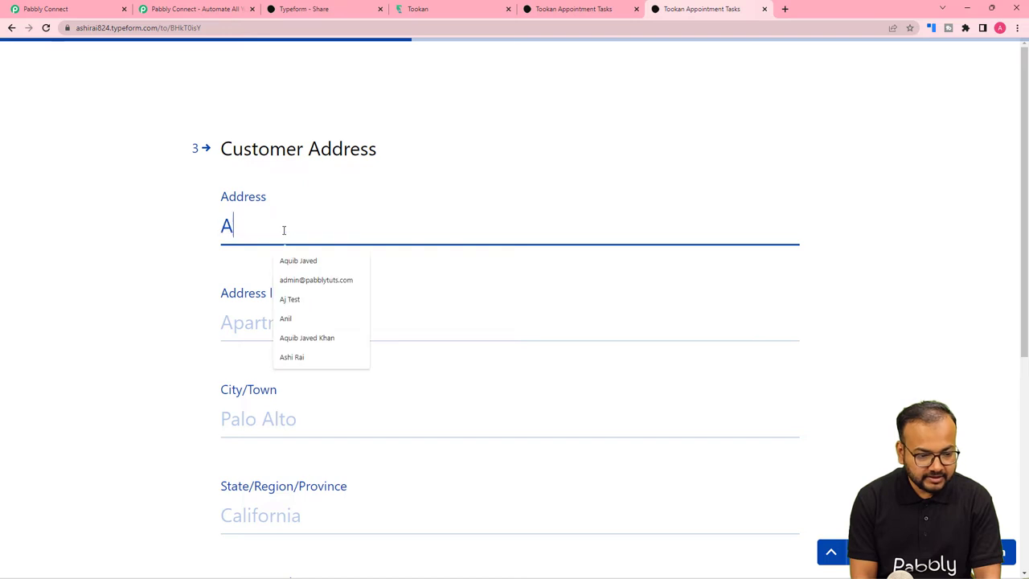
text(DDRe)
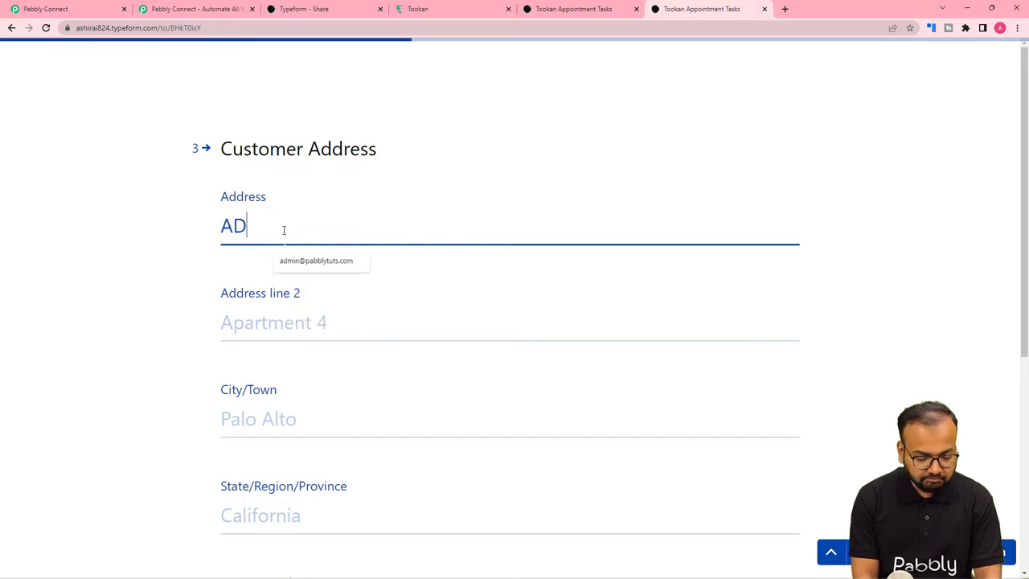
key(BackSpace)
key(BackSpace)
key(BackSpace)
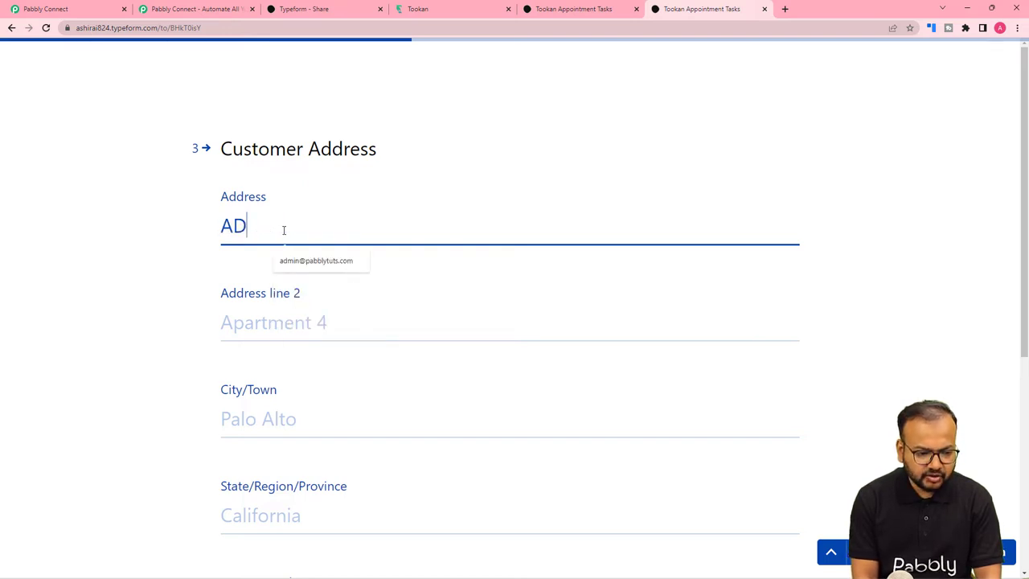
text(d)
key(BackSpace)
key(BackSpace)
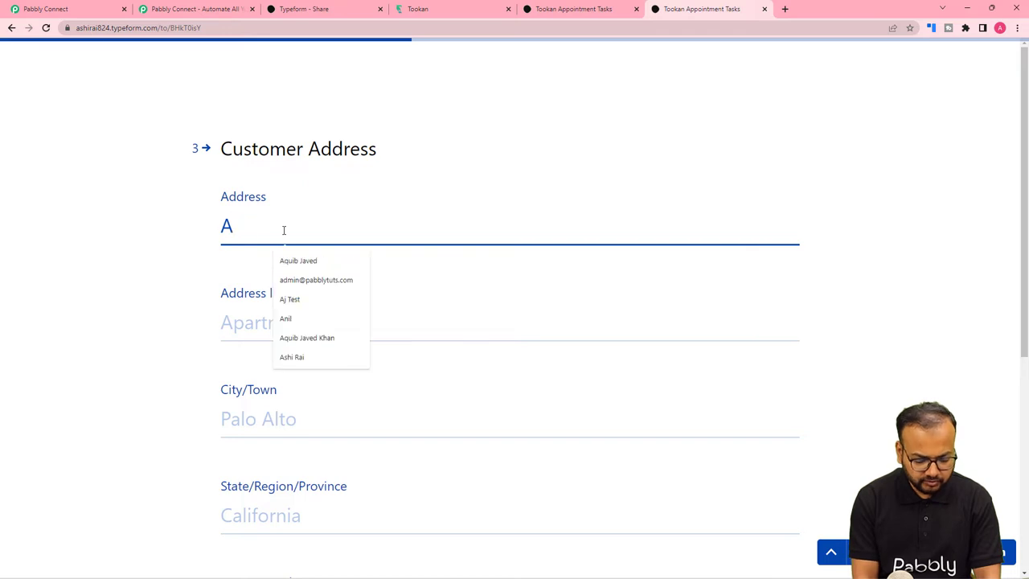
text(ddre)
text(ss)
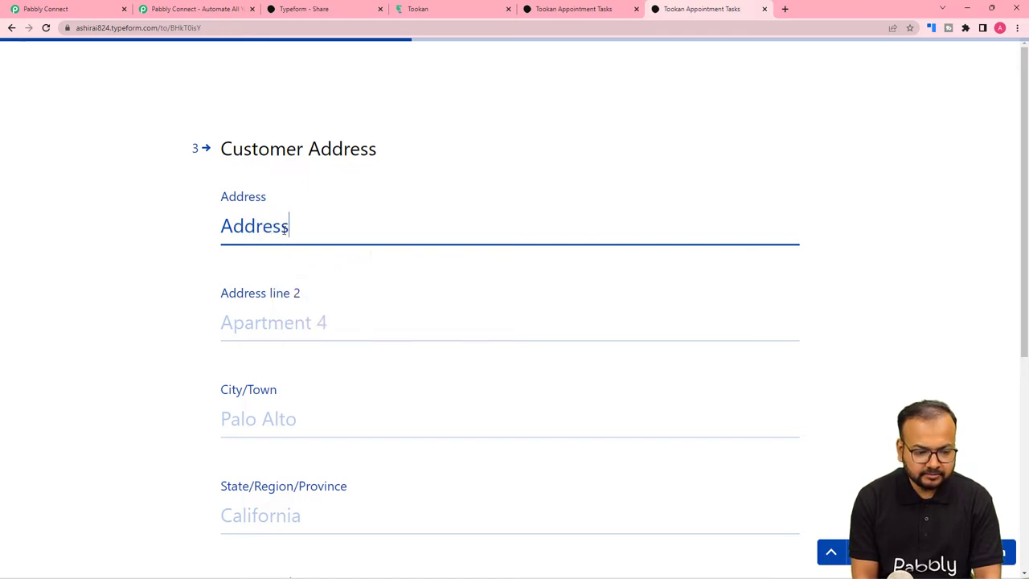
click(282, 323)
text(st)
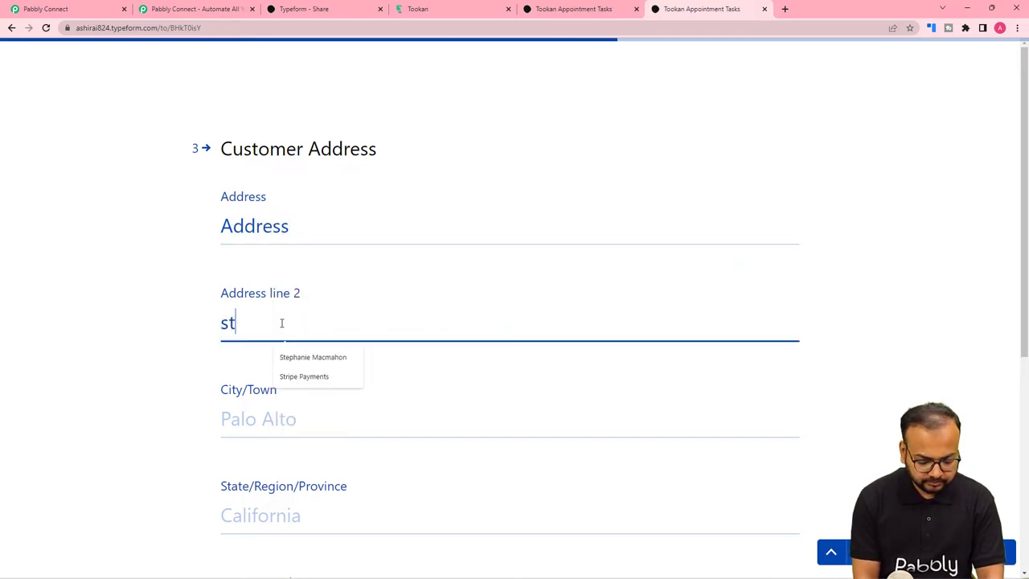
text(reet)
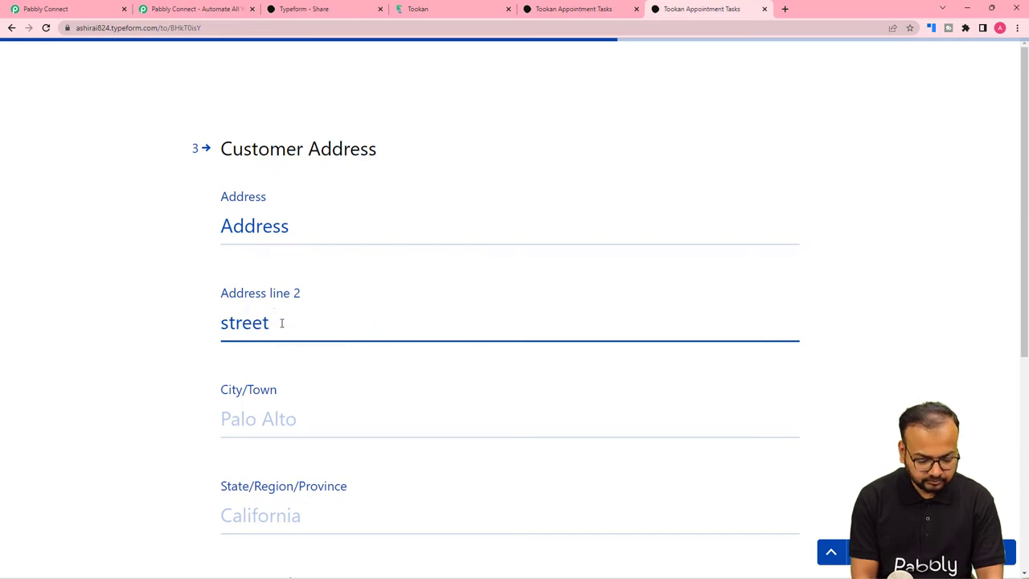
text( 1)
click(288, 414)
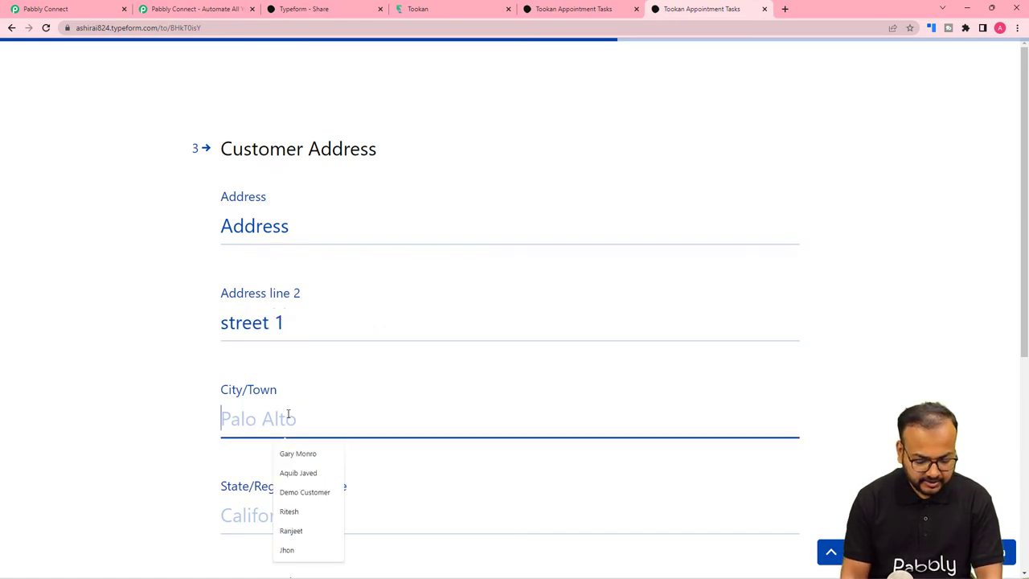
text(Town)
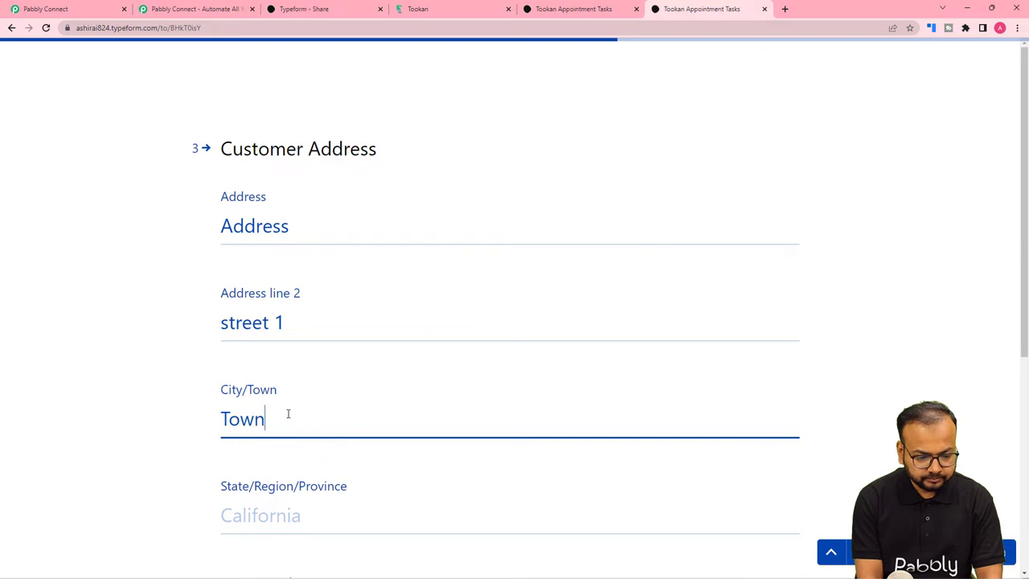
scroll(287, 414, down, 4)
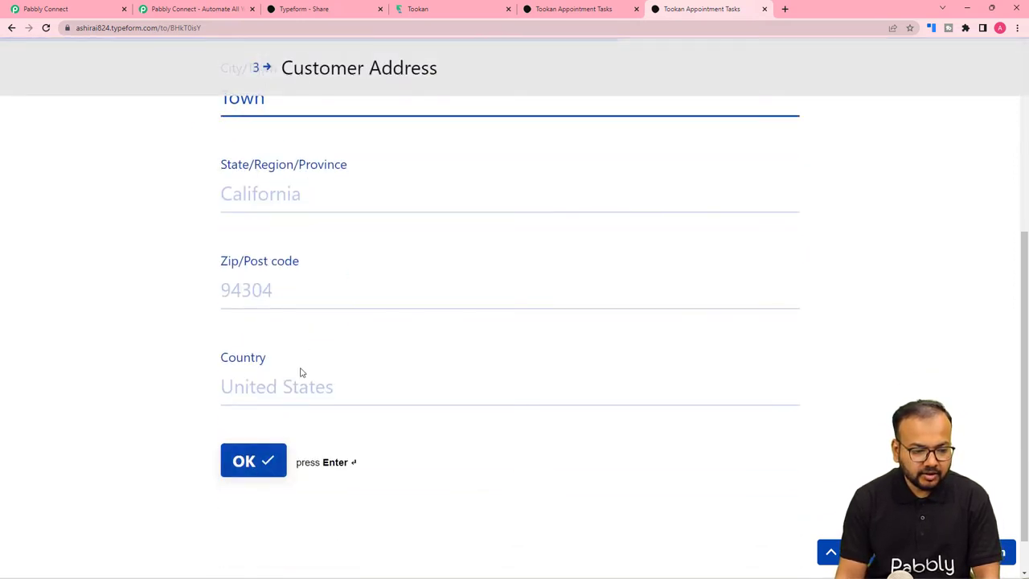
click(255, 472)
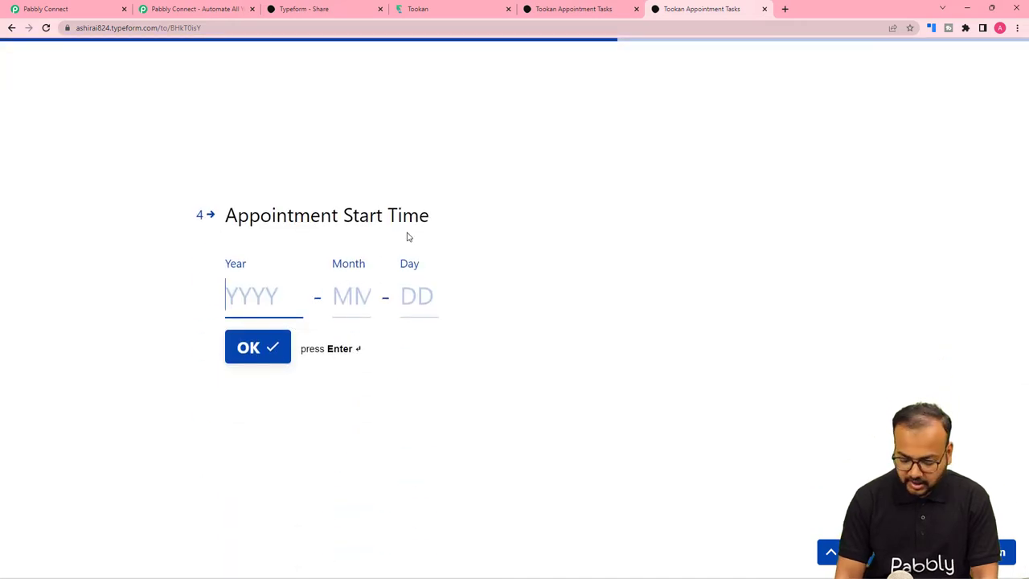
Step: Enter 2022-12-29 as the appointment start date
text(2022)
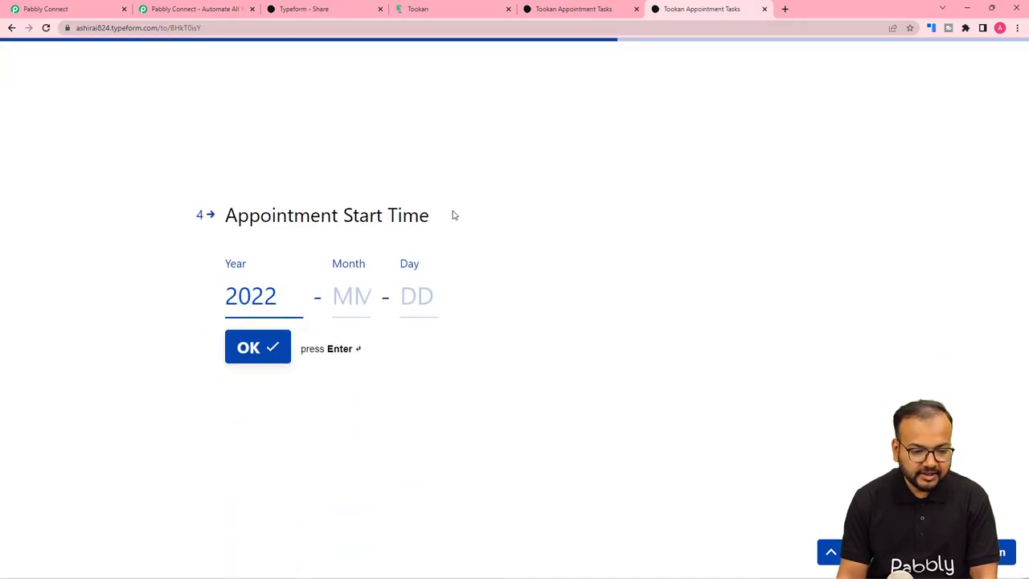
click(357, 304)
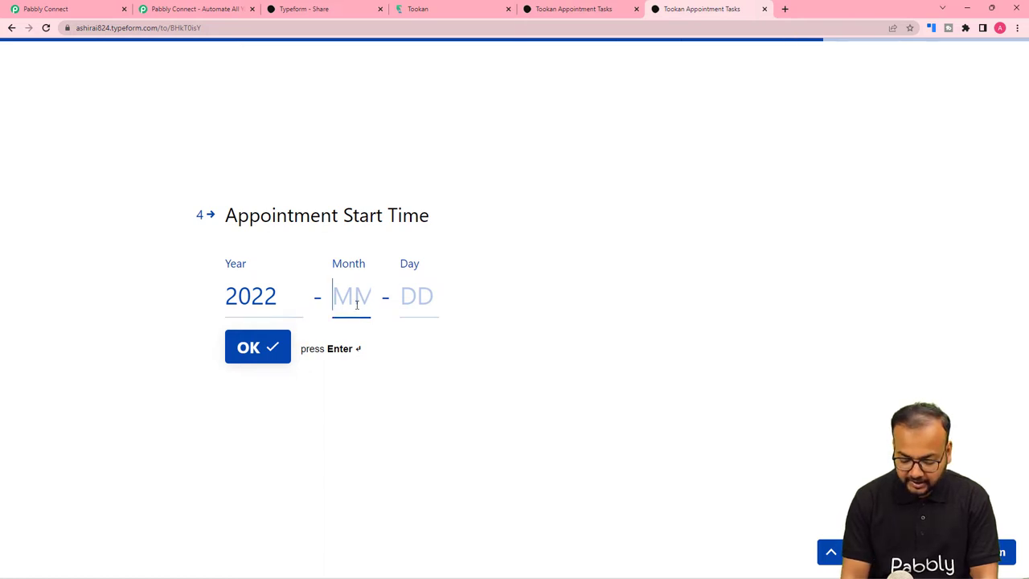
text(12)
click(400, 304)
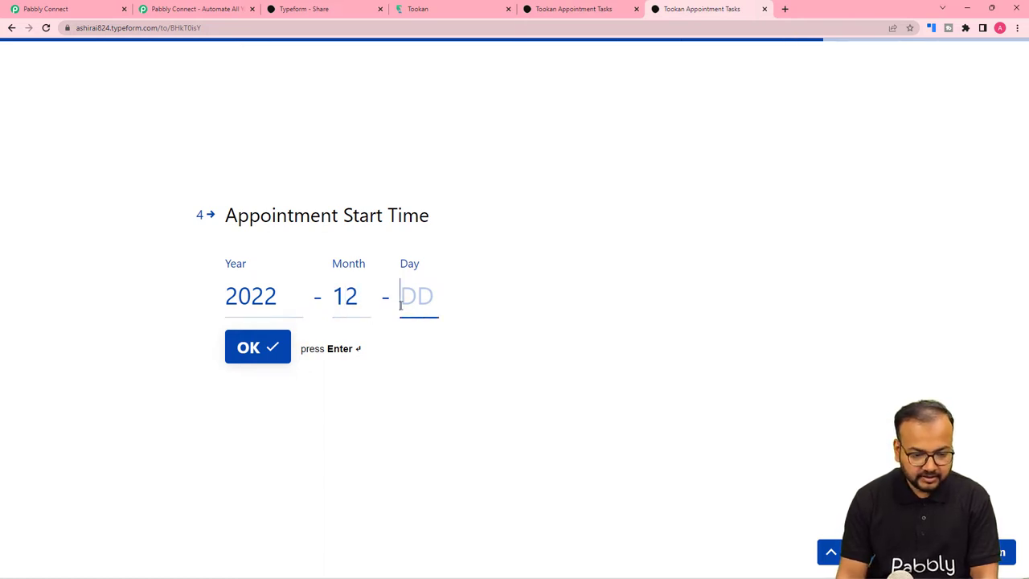
text(29)
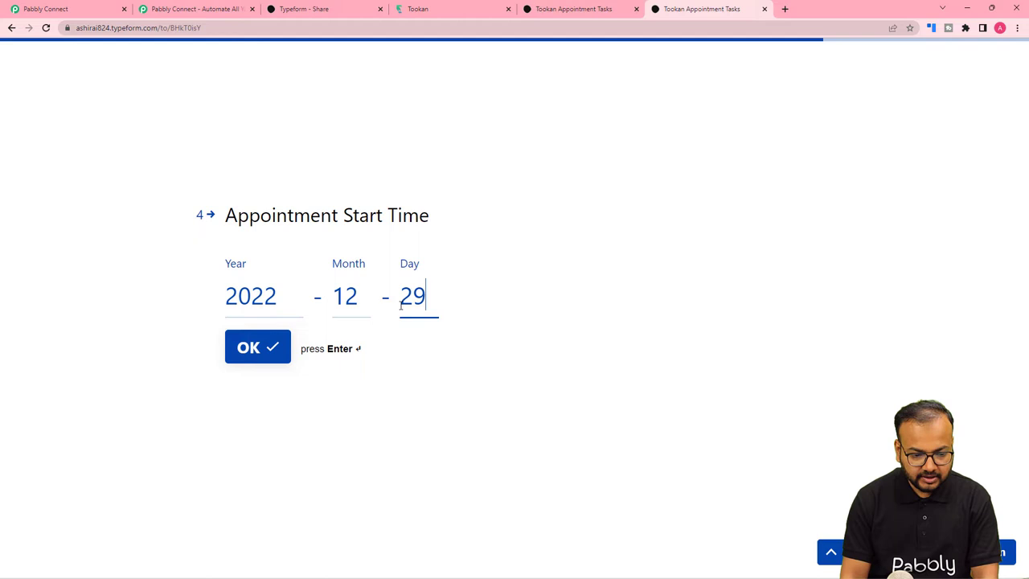
click(244, 347)
Step: Enter 2022-12-29 as the Task Last Date and submit the form
click(257, 288)
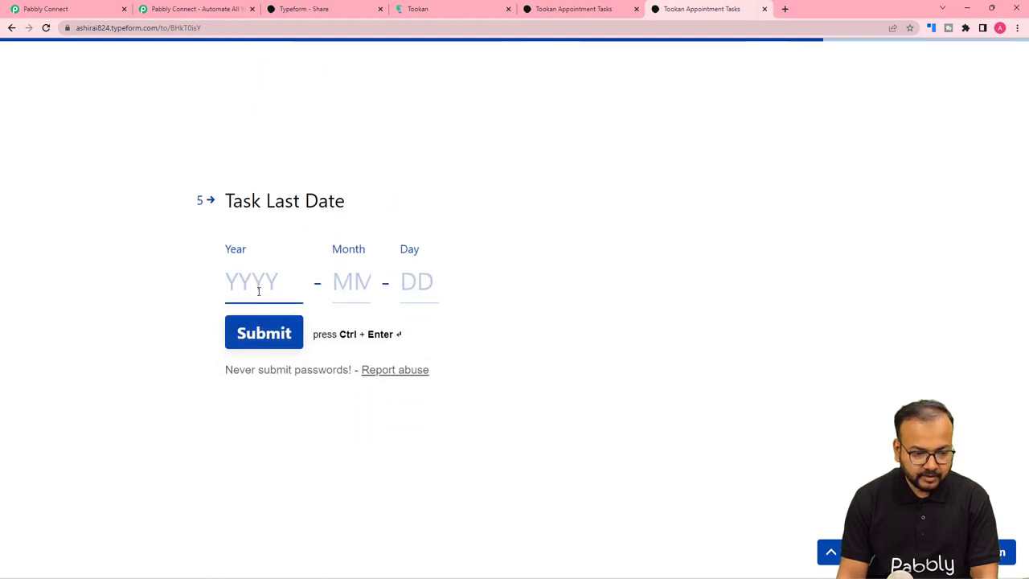
text(2022)
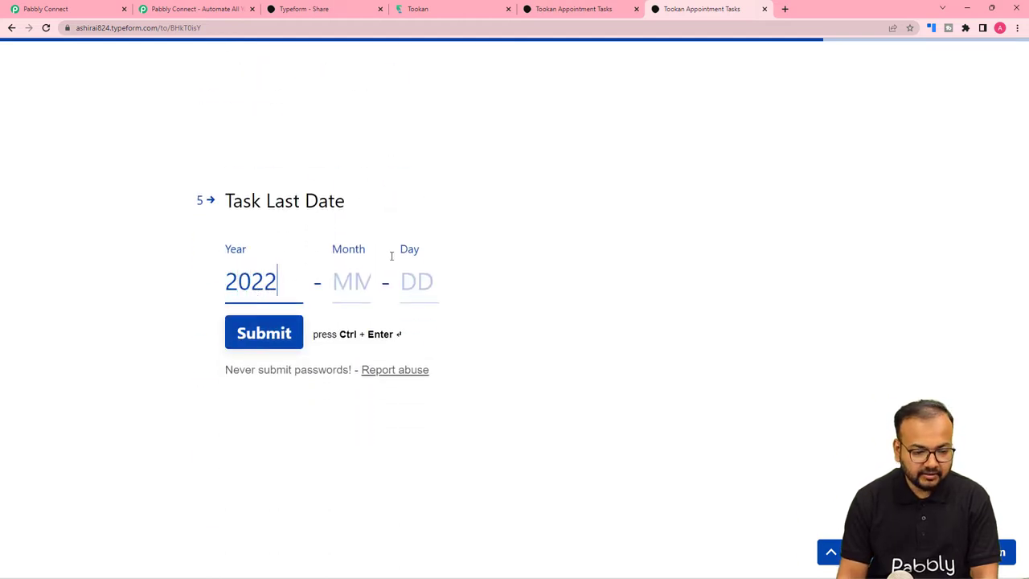
click(353, 282)
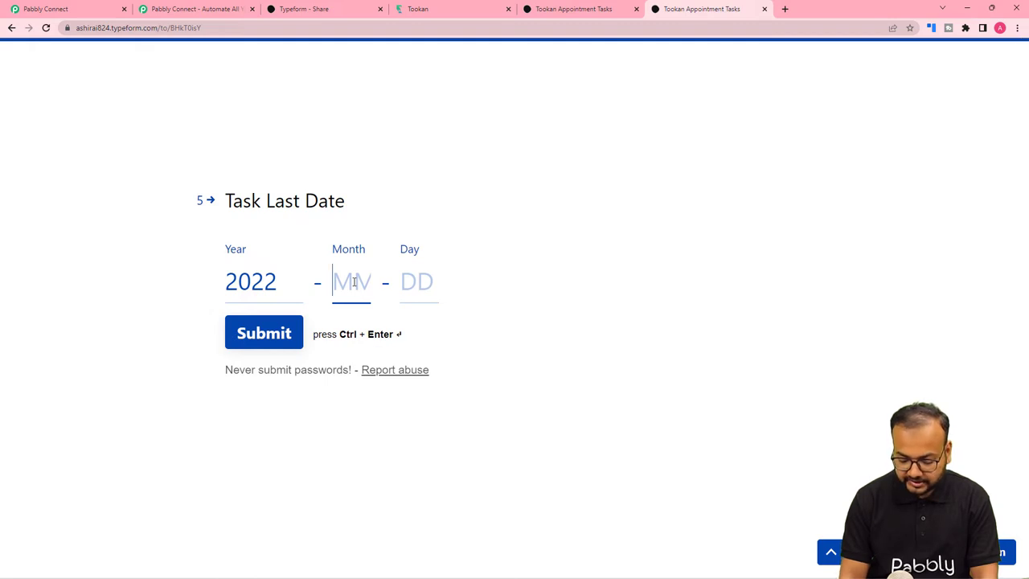
text(12)
click(418, 295)
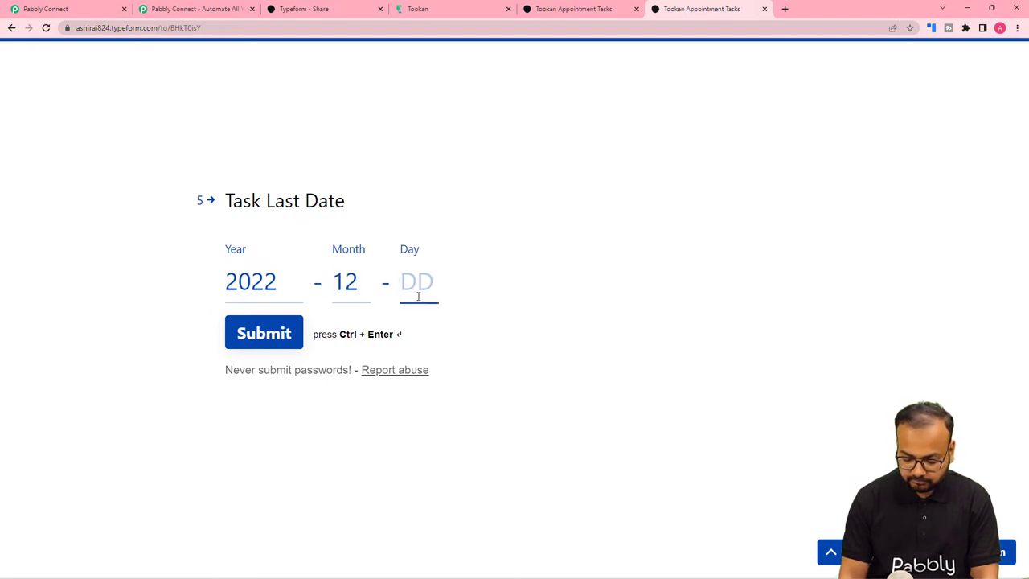
text(29)
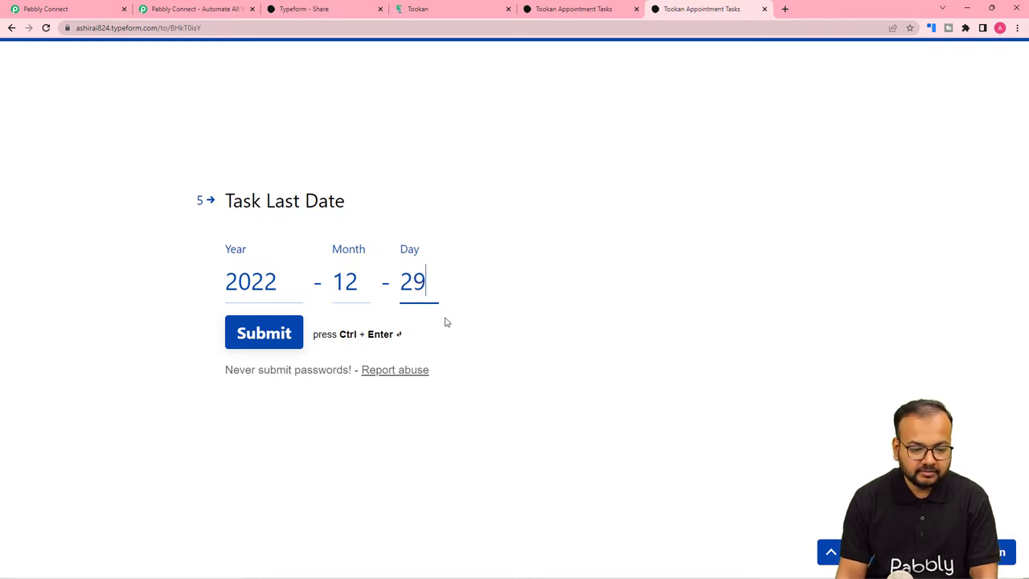
click(465, 285)
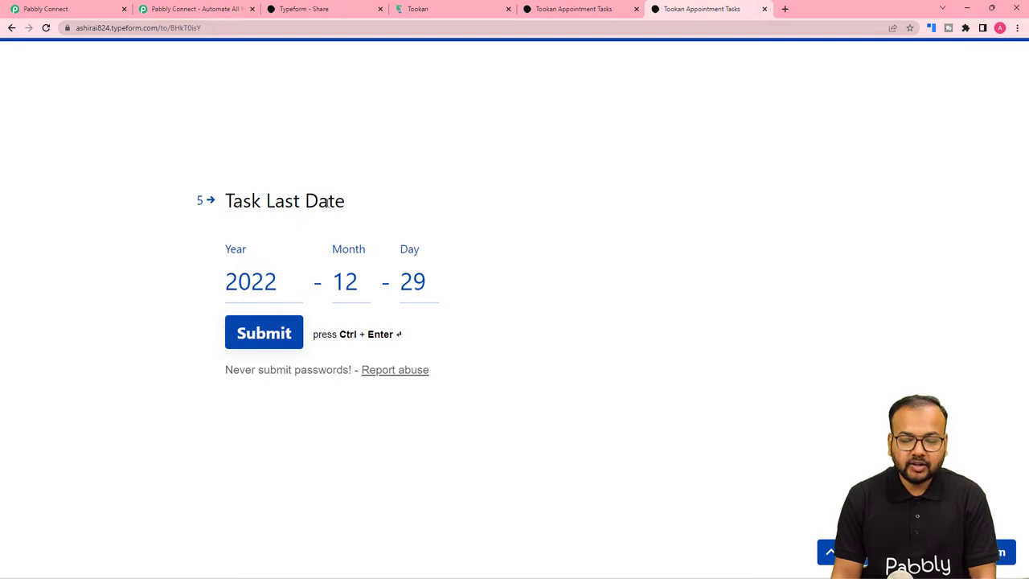
click(256, 345)
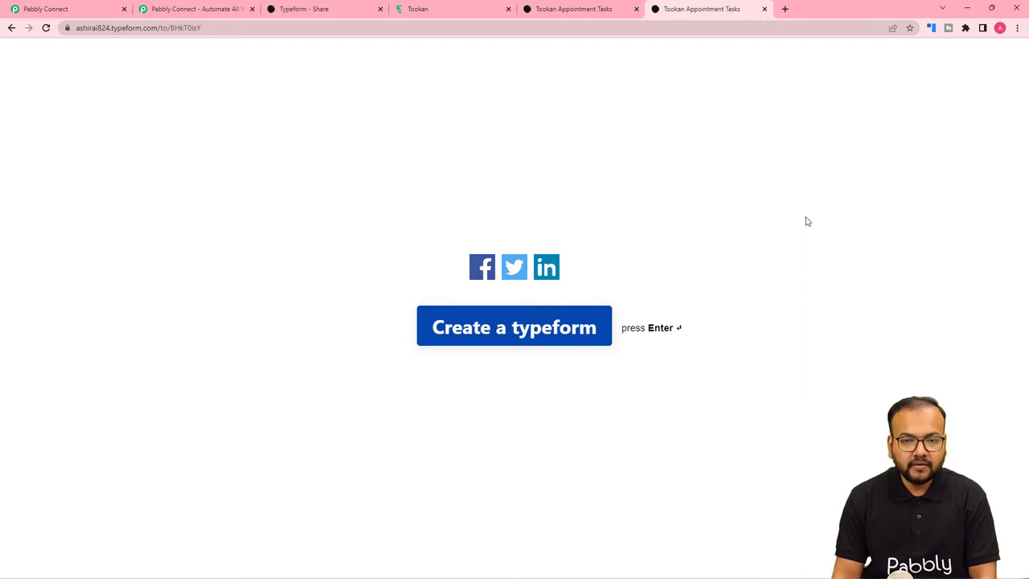
Step: Review the captured ORD1111, customer name, address and 2022-12-29 date fields in the trigger response
click(86, 11)
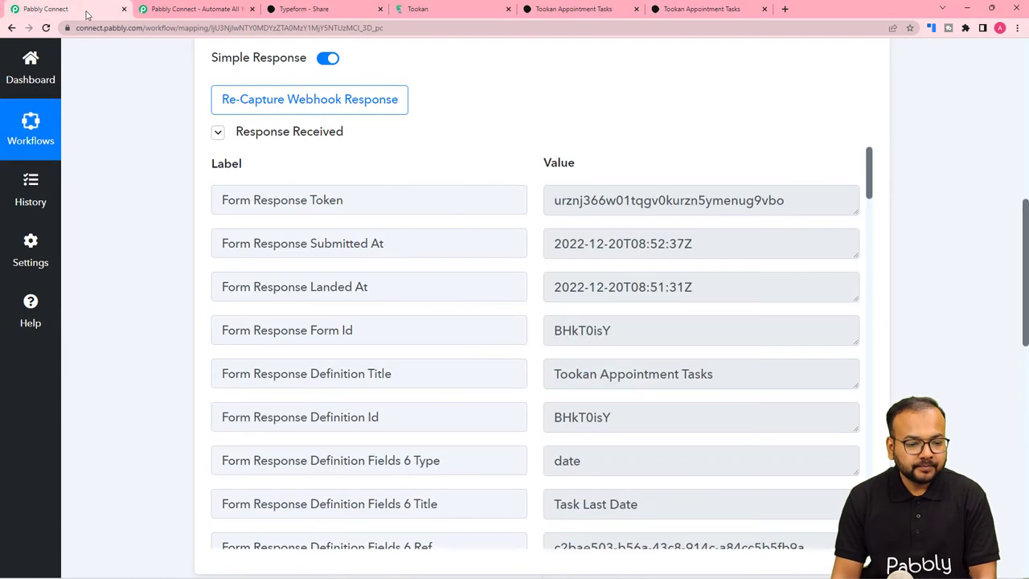
scroll(152, 232, down, 5)
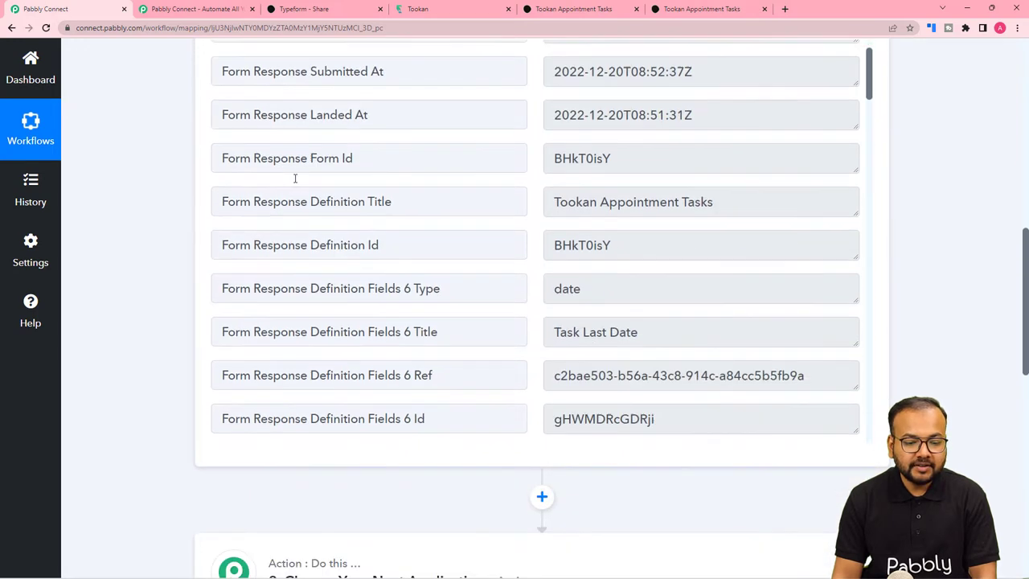
scroll(295, 178, down, 11)
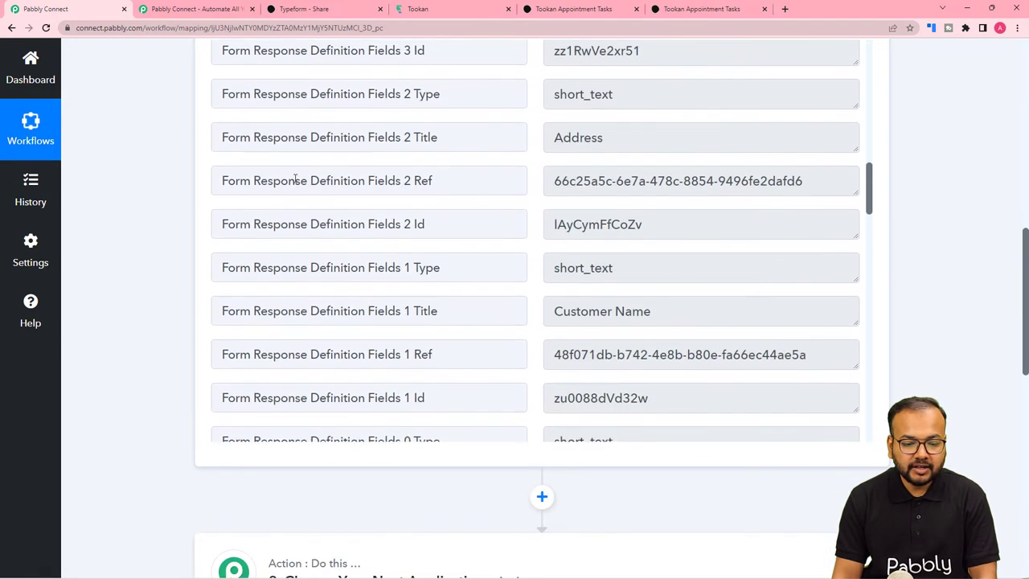
drag(868, 210, 869, 404)
scroll(557, 152, up, 3)
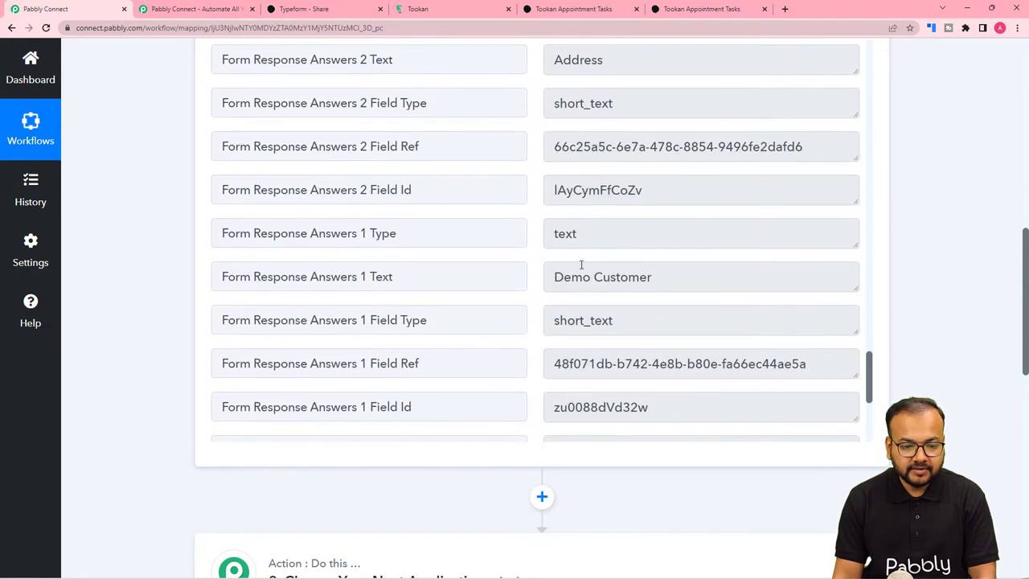
scroll(623, 290, down, 5)
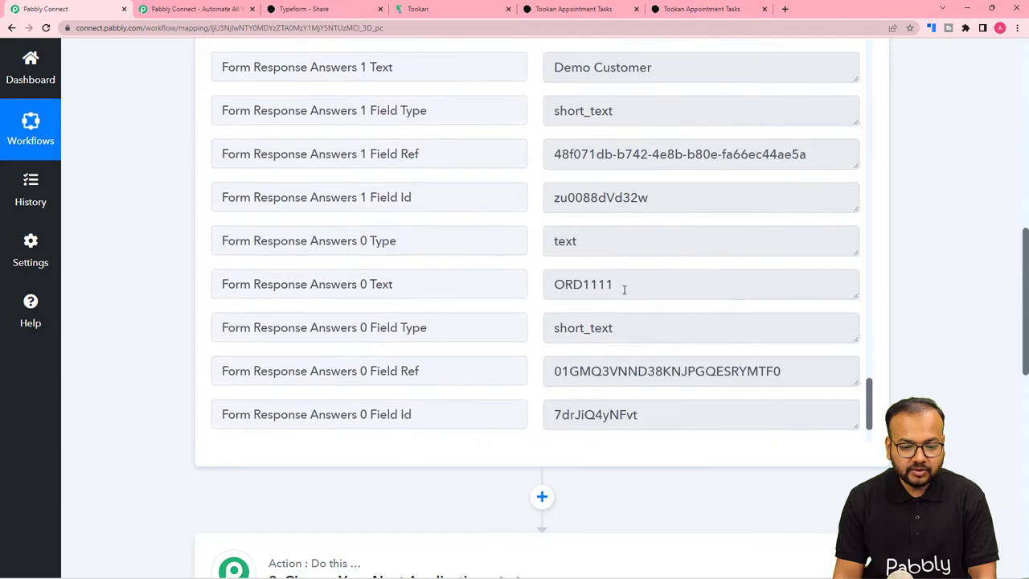
scroll(519, 260, up, 6)
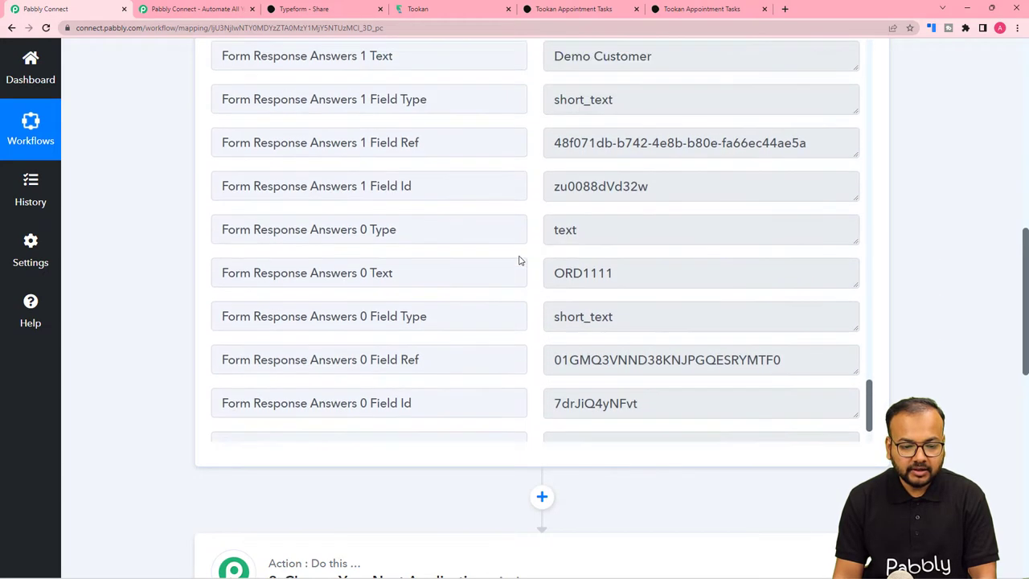
scroll(519, 260, up, 5)
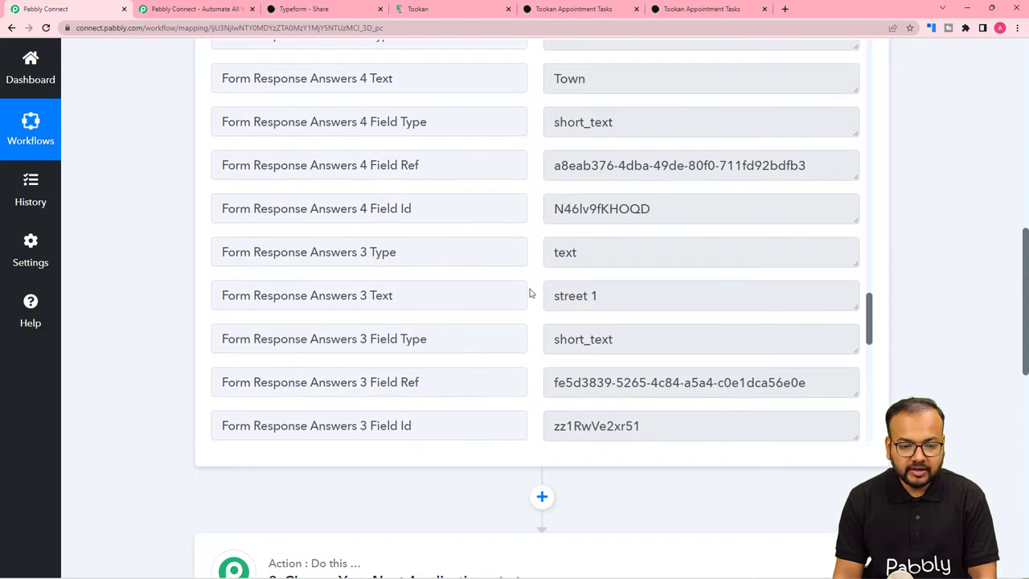
scroll(508, 260, up, 5)
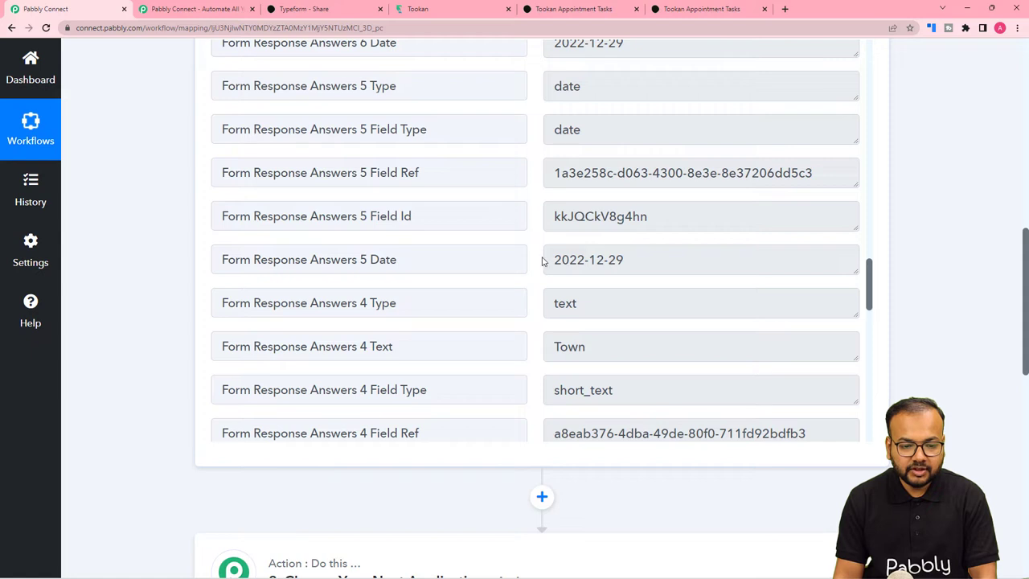
scroll(585, 267, up, 3)
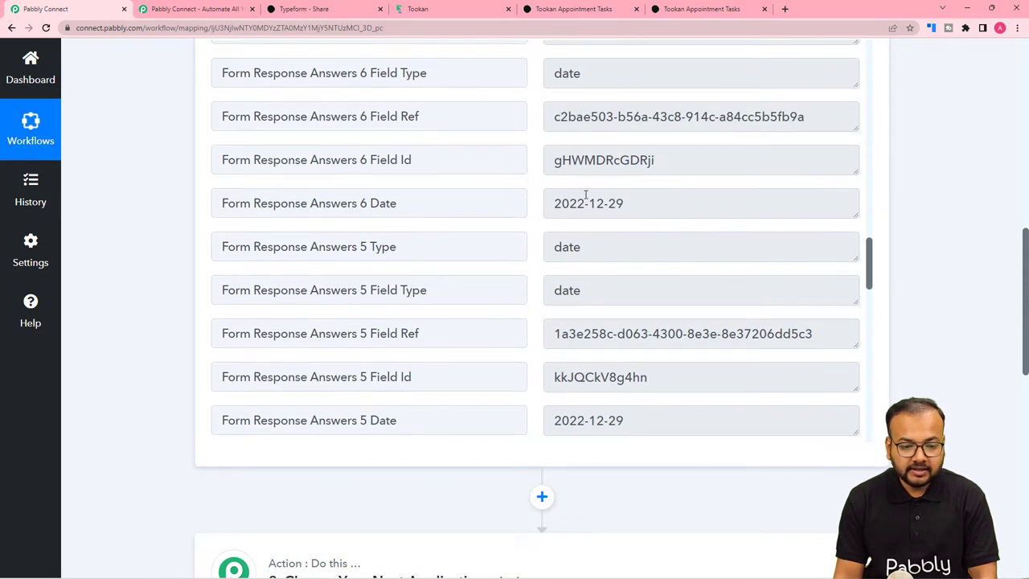
scroll(498, 201, up, 5)
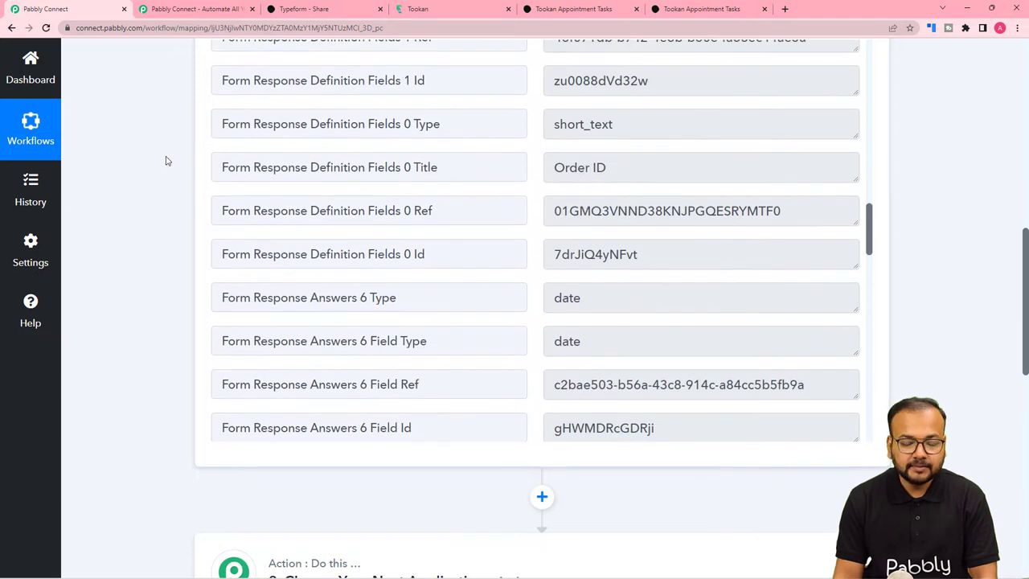
scroll(157, 161, down, 5)
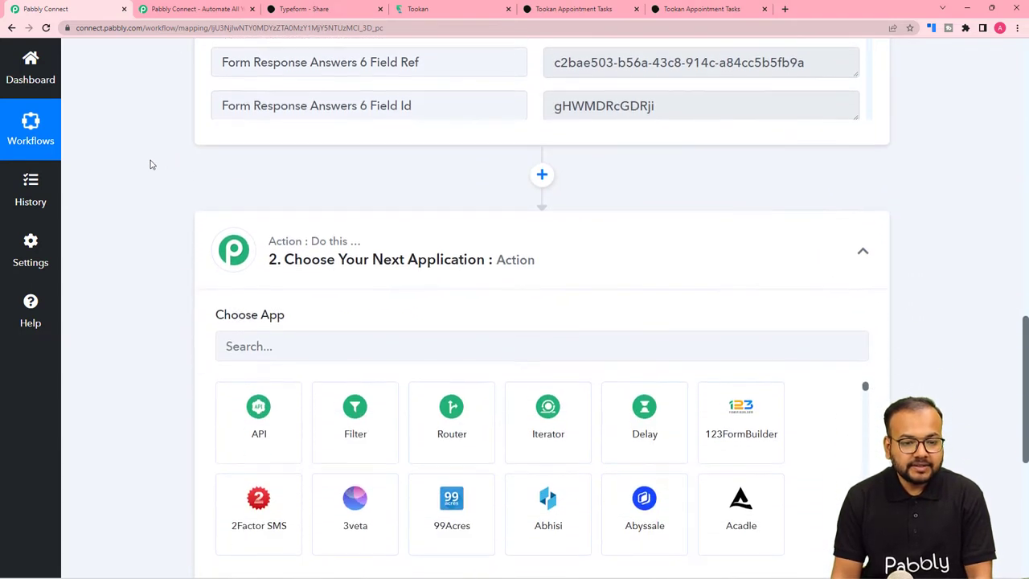
Step: Set the action app to Tookan with the Create Appointment Task event and begin connecting
scroll(150, 163, down, 2)
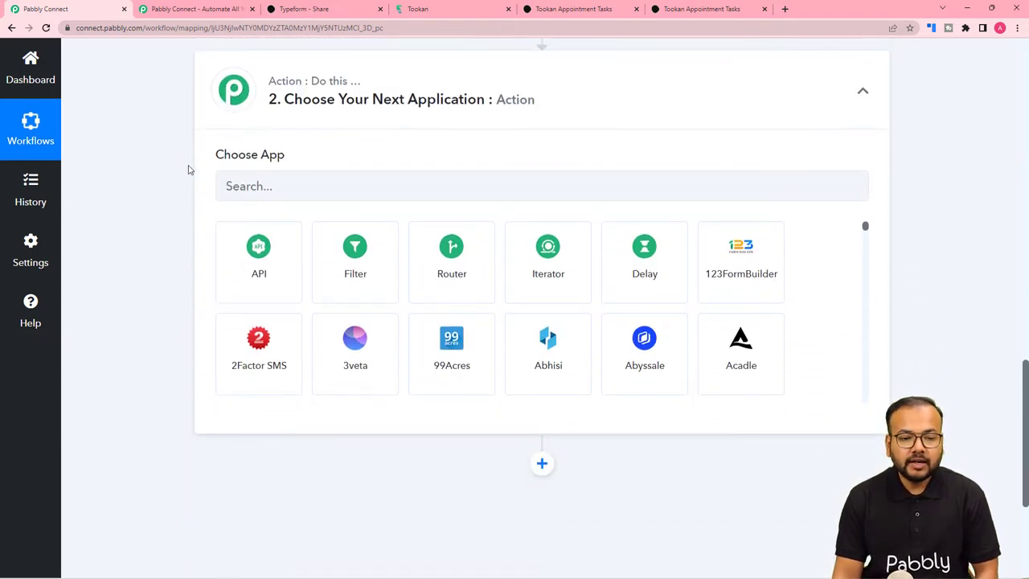
click(422, 188)
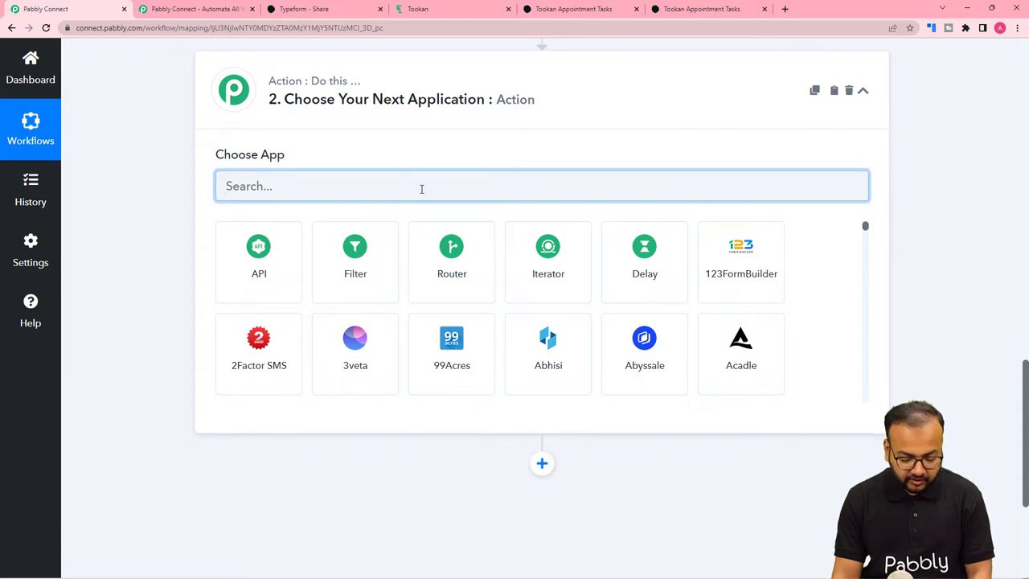
text(too)
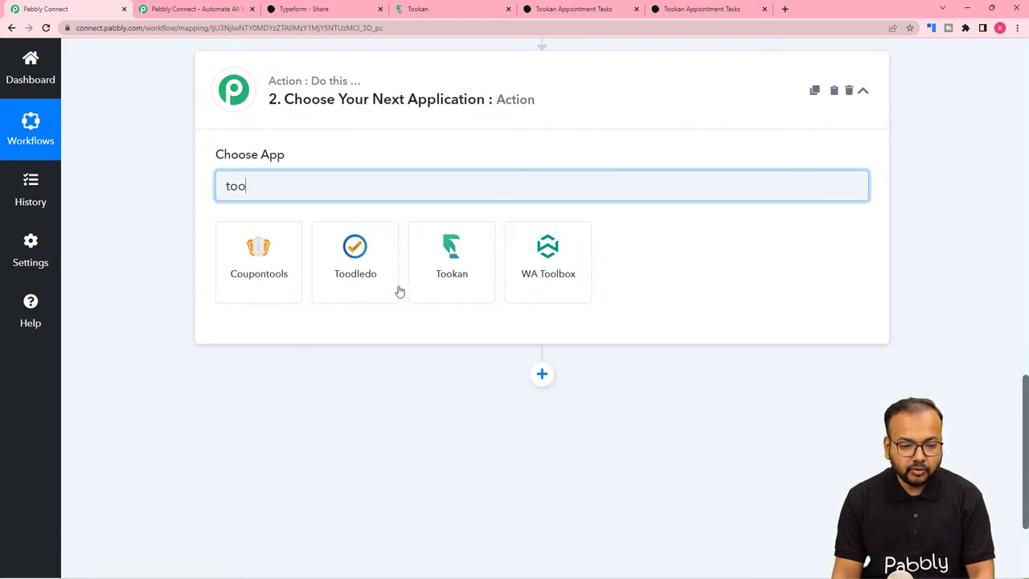
click(413, 280)
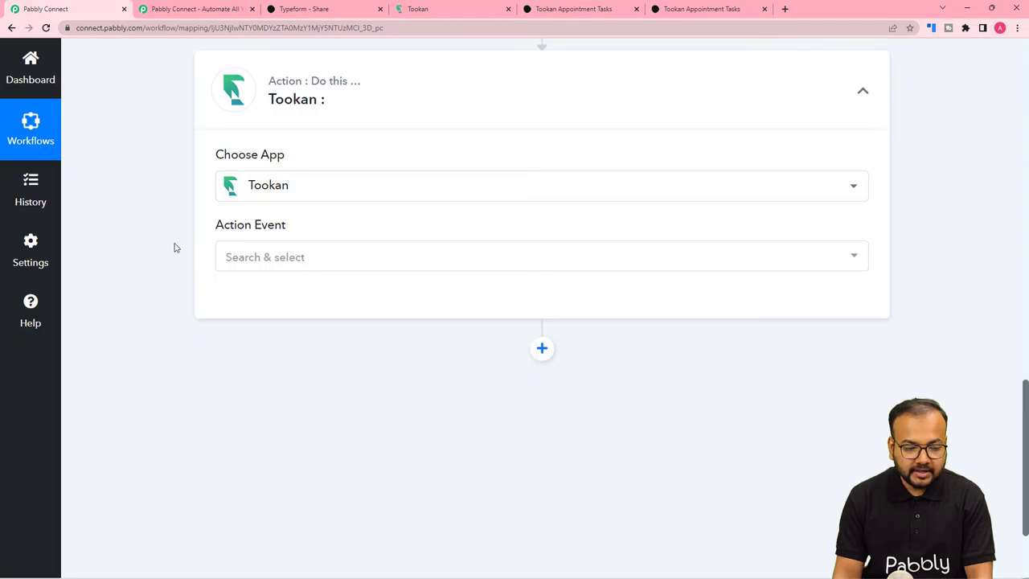
click(270, 259)
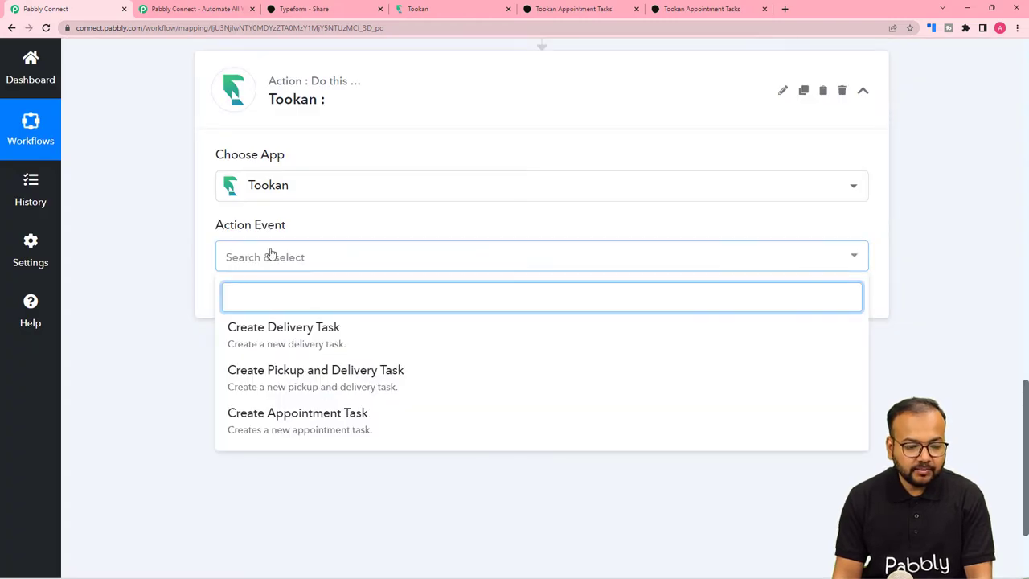
click(343, 431)
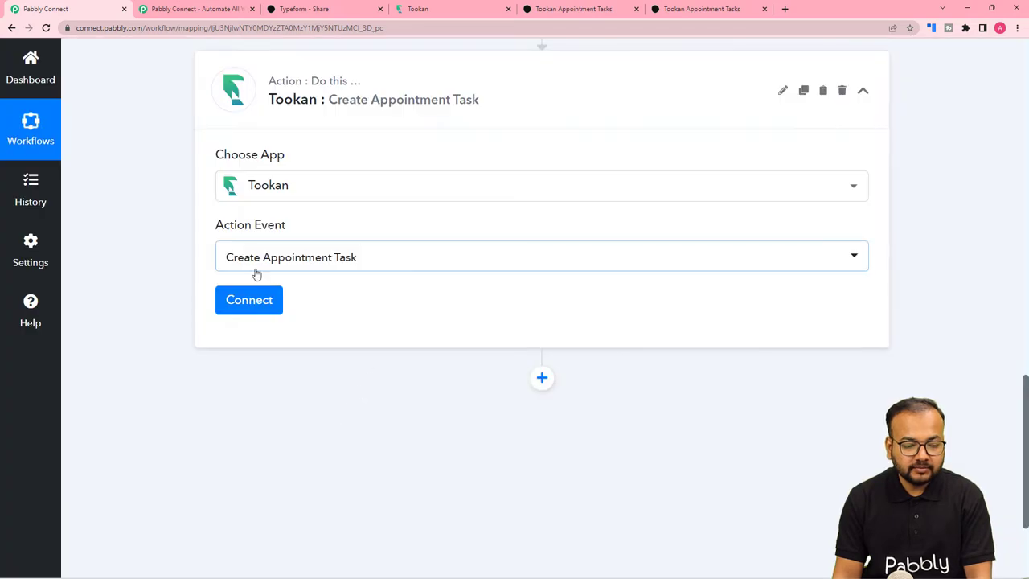
click(249, 309)
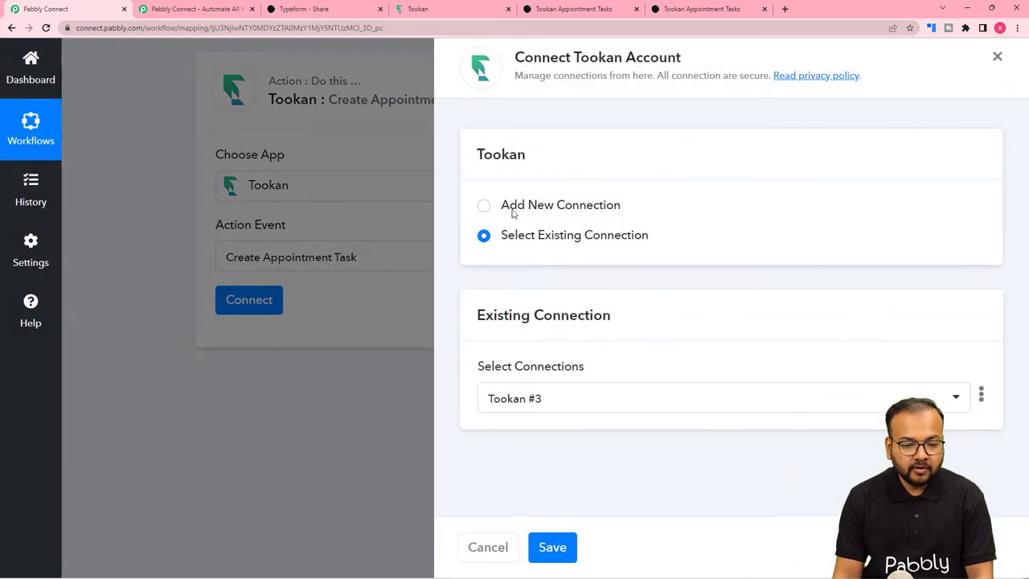
Step: Start a new Tookan connection named Tookan #4, then go to the Tookan tab
click(482, 206)
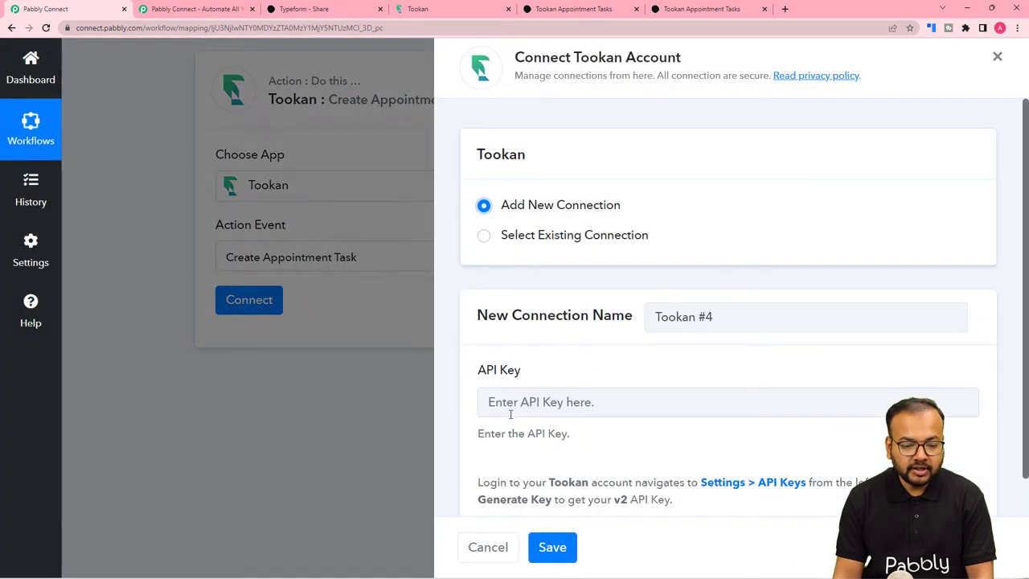
scroll(506, 418, down, 1)
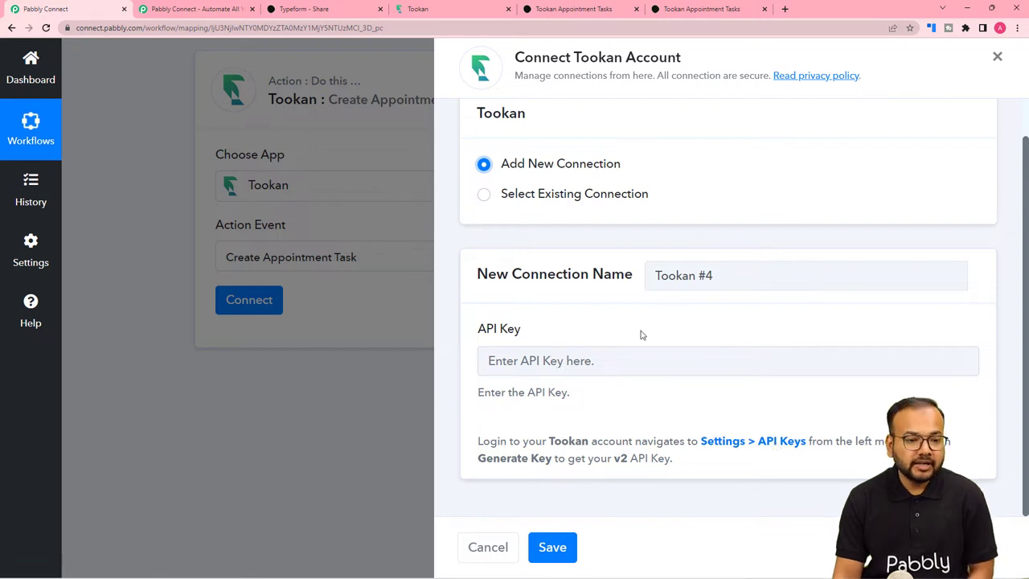
click(415, 10)
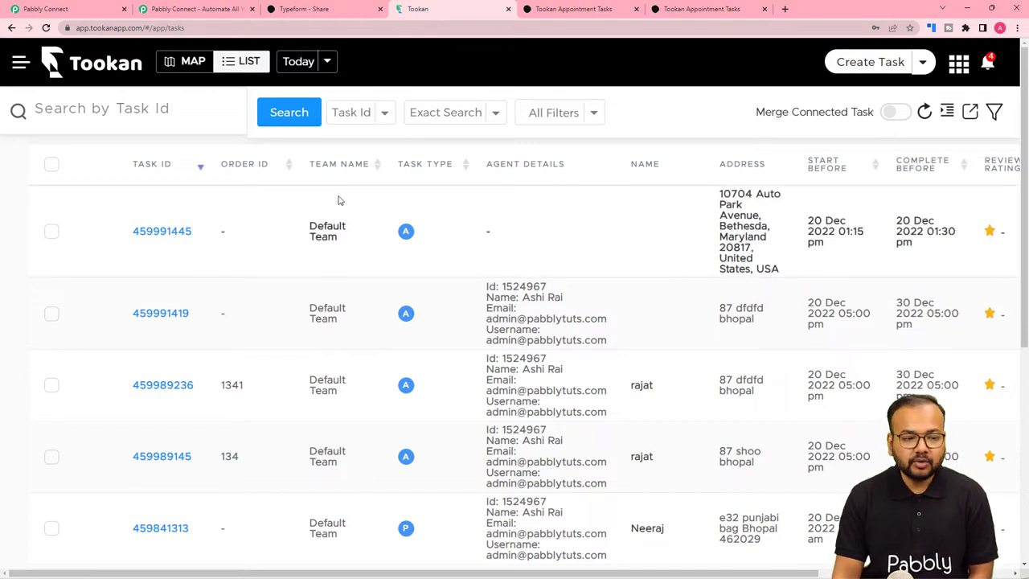
Step: Copy the V2 API key from Tookan's settings API Keys page
click(20, 62)
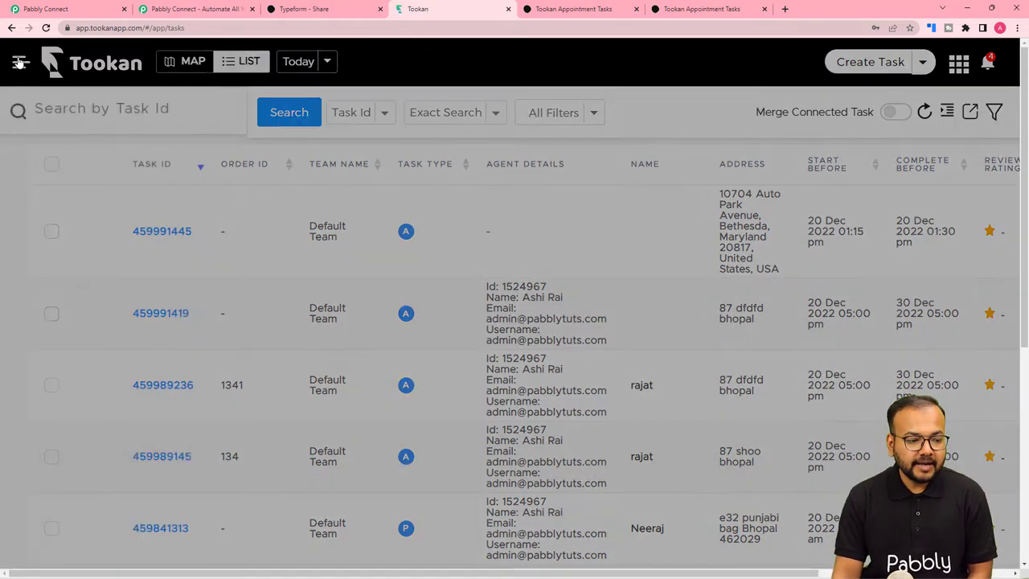
click(85, 327)
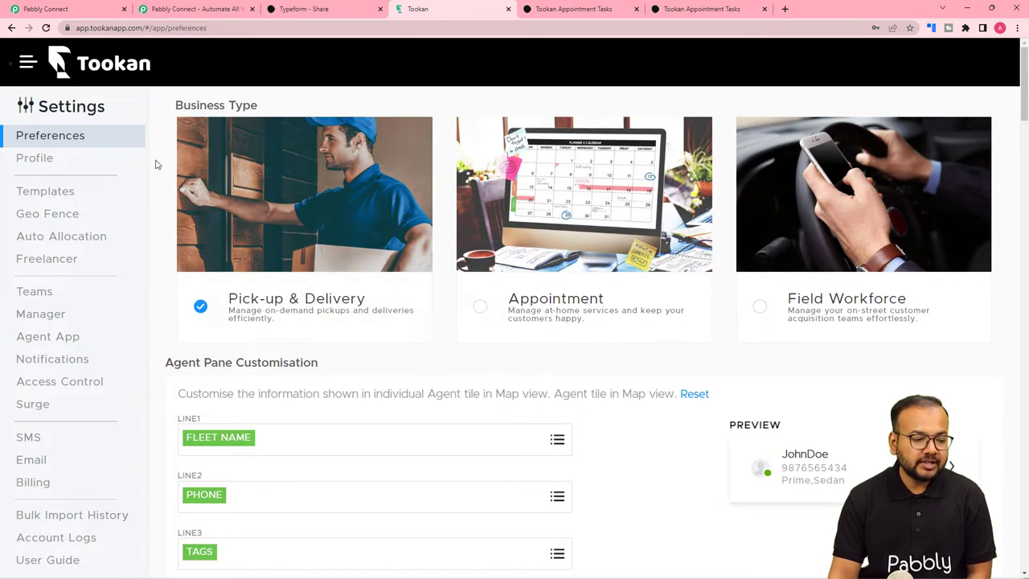
scroll(14, 197, down, 3)
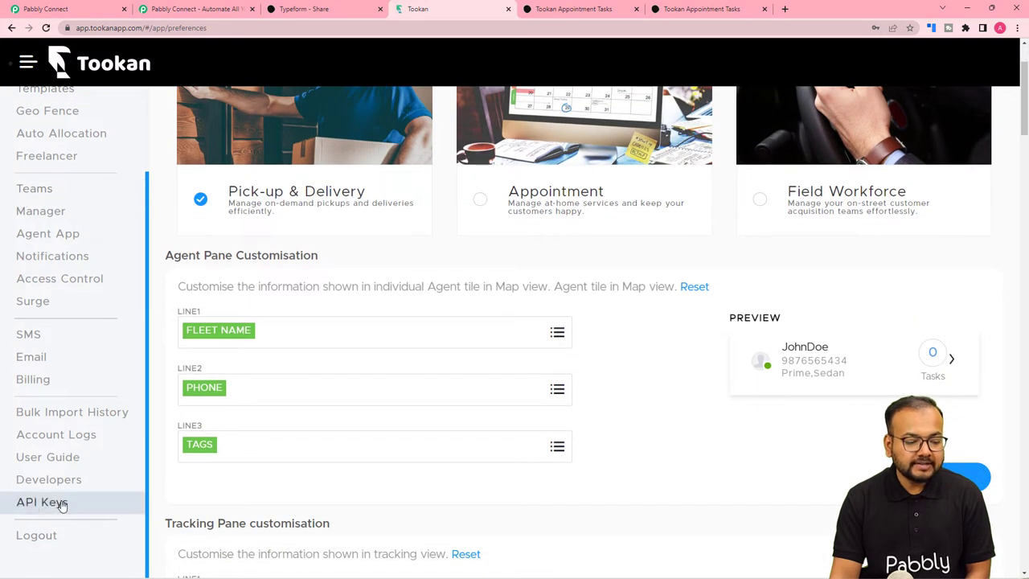
click(33, 502)
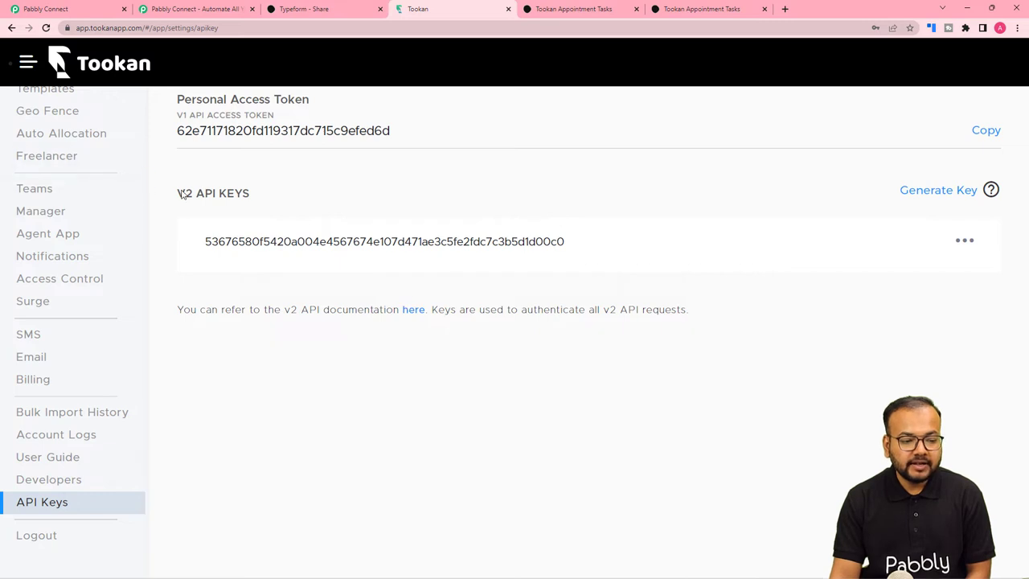
double_click(556, 241)
right_click(553, 245)
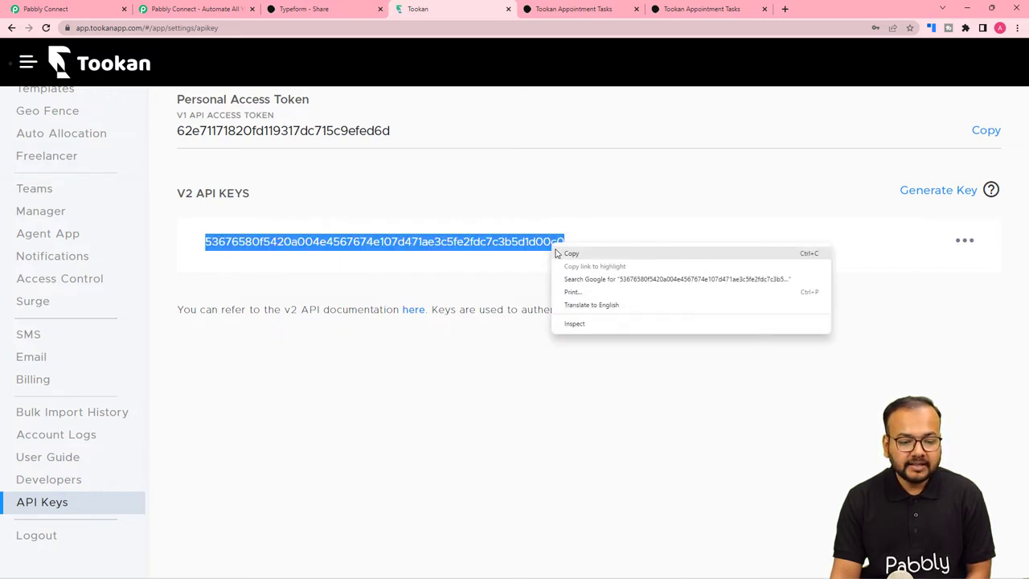
click(556, 253)
Step: Paste the key into Pabbly's API Key field and save the Tookan connection
click(68, 9)
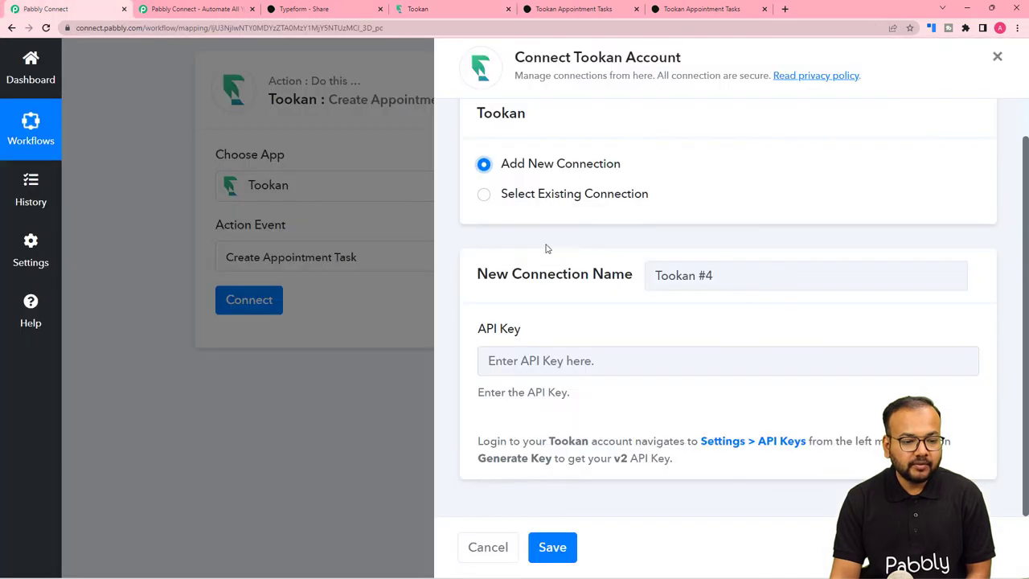
right_click(569, 370)
click(594, 457)
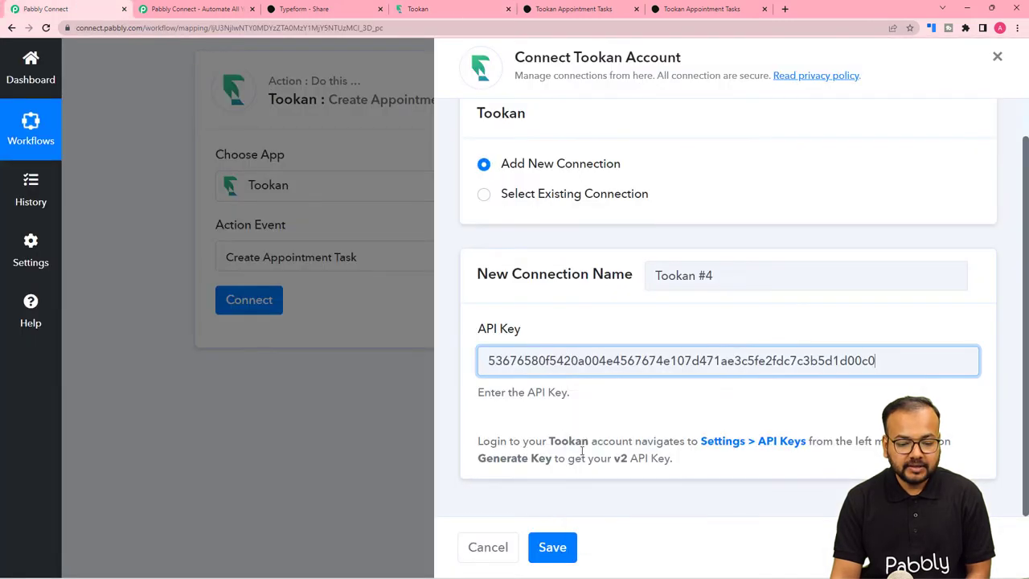
click(555, 543)
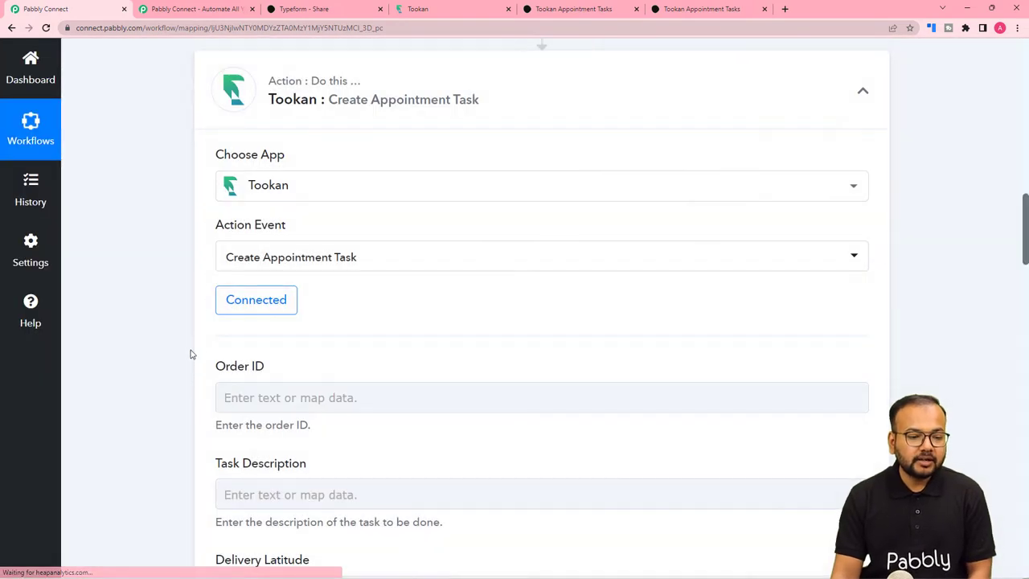
scroll(191, 354, down, 1)
scroll(191, 353, down, 2)
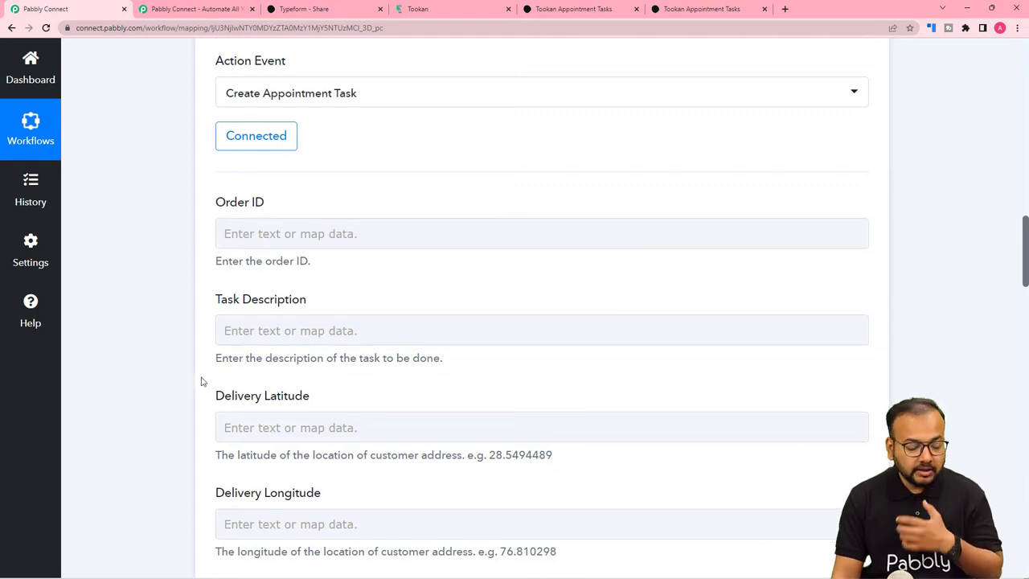
scroll(317, 391, down, 2)
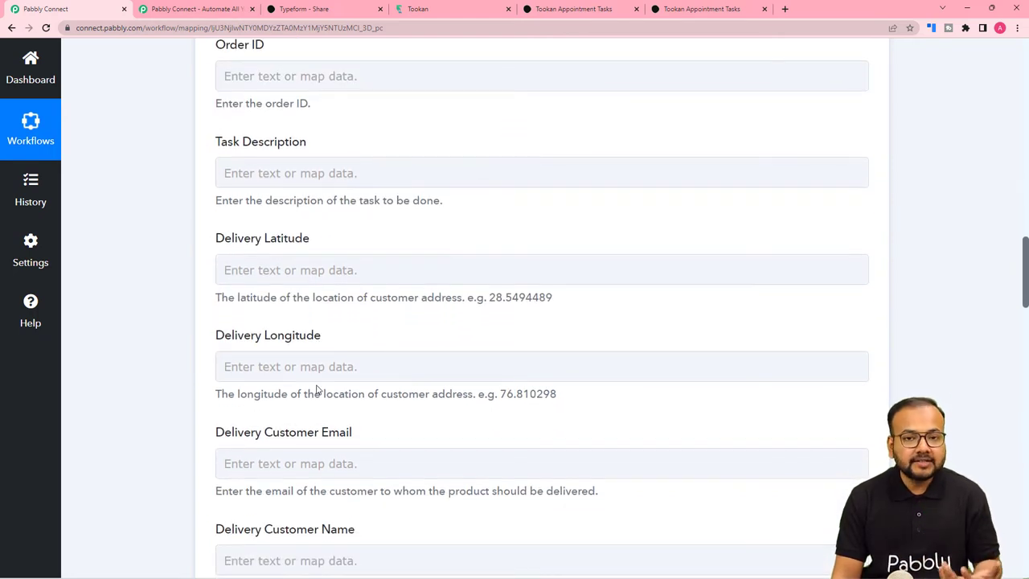
scroll(267, 397, up, 13)
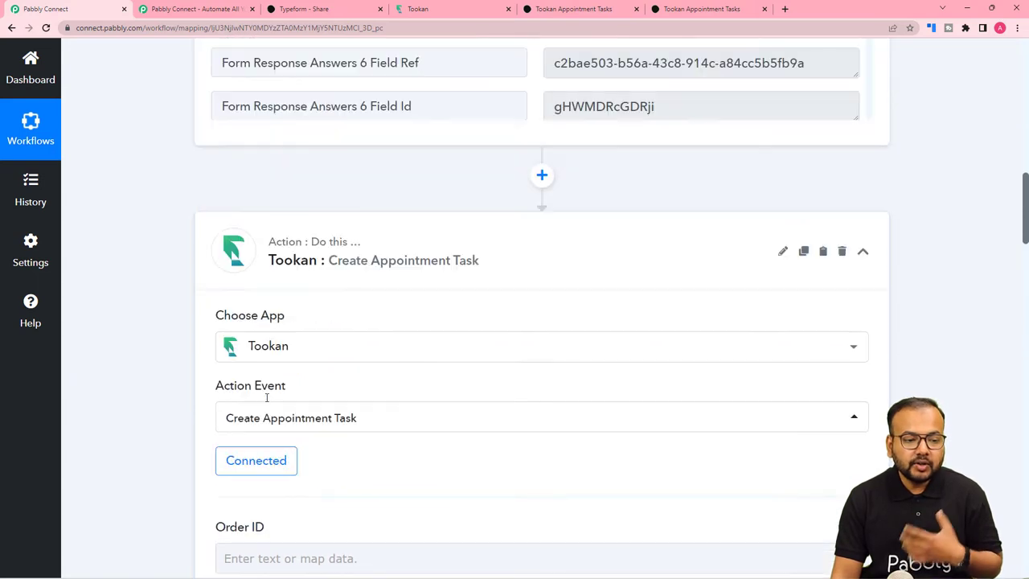
scroll(436, 421, down, 2)
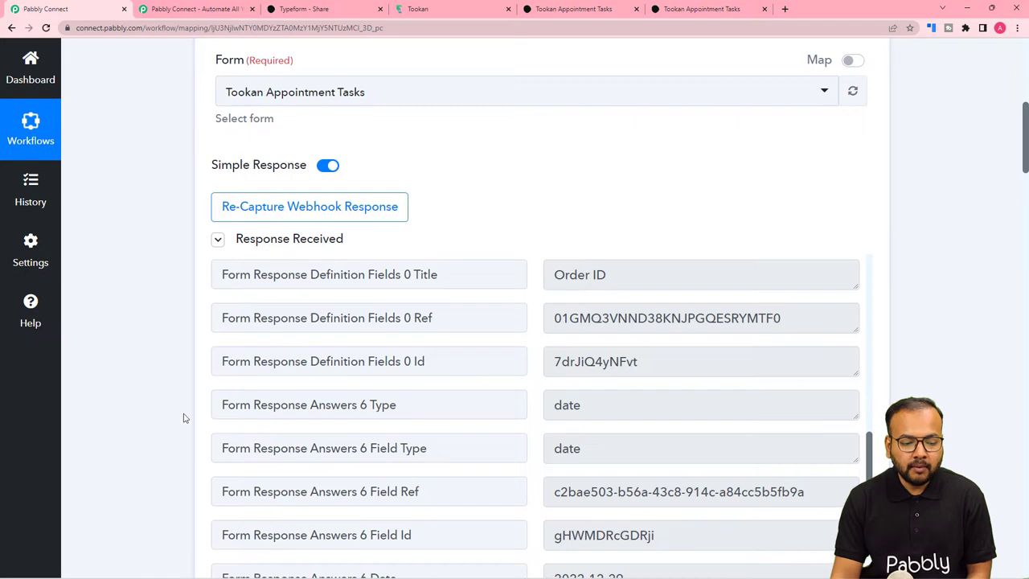
scroll(184, 417, down, 6)
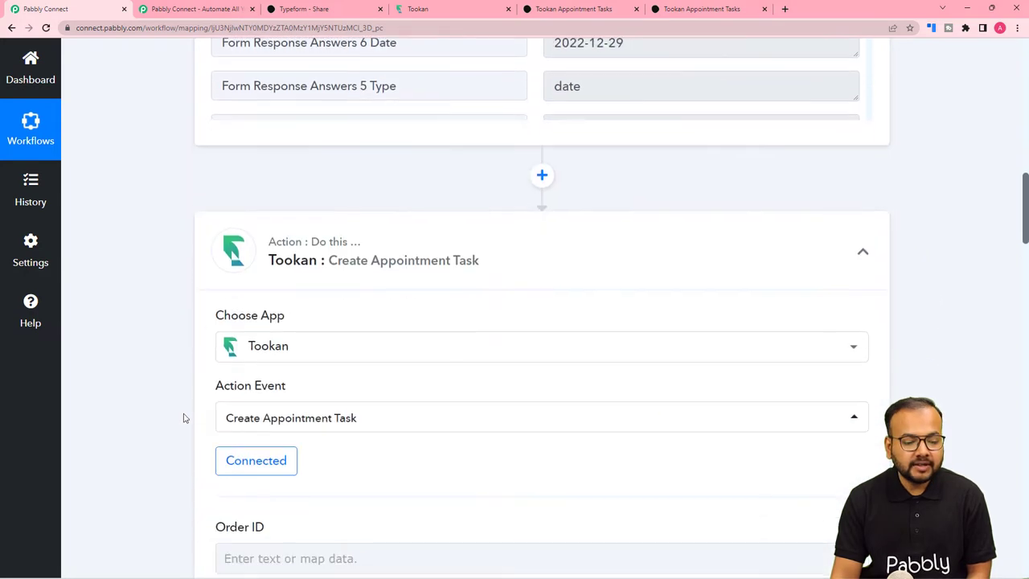
scroll(183, 417, down, 4)
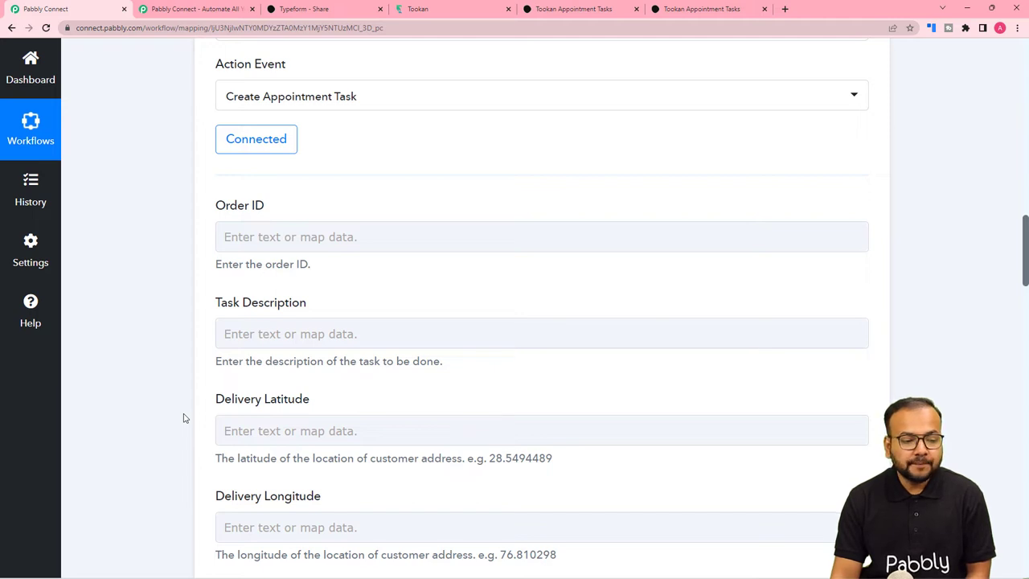
click(270, 251)
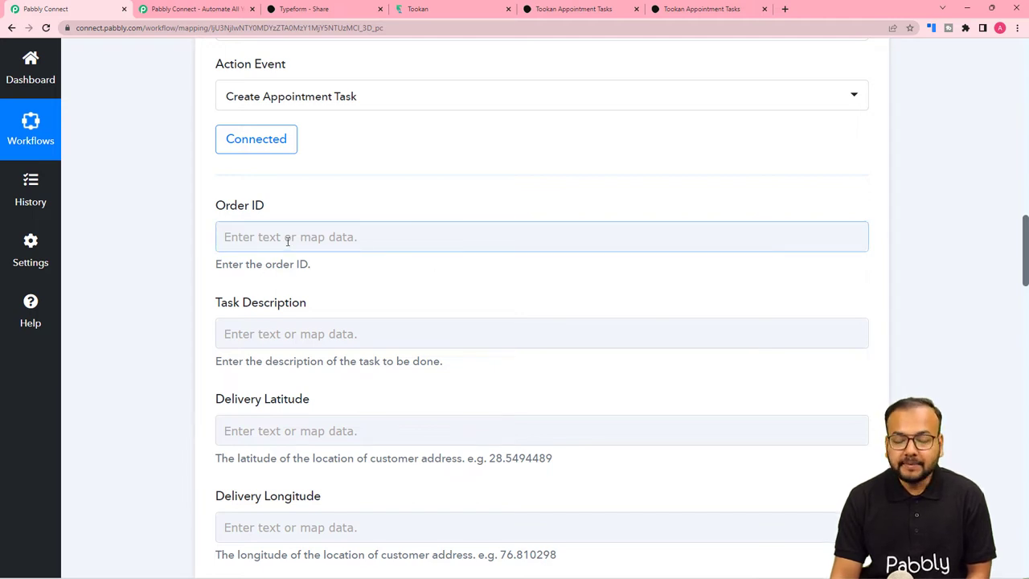
Step: Map the Typeform entry's Form Response Answers 0 value ORD1111 into Tookan's Order ID field
click(312, 234)
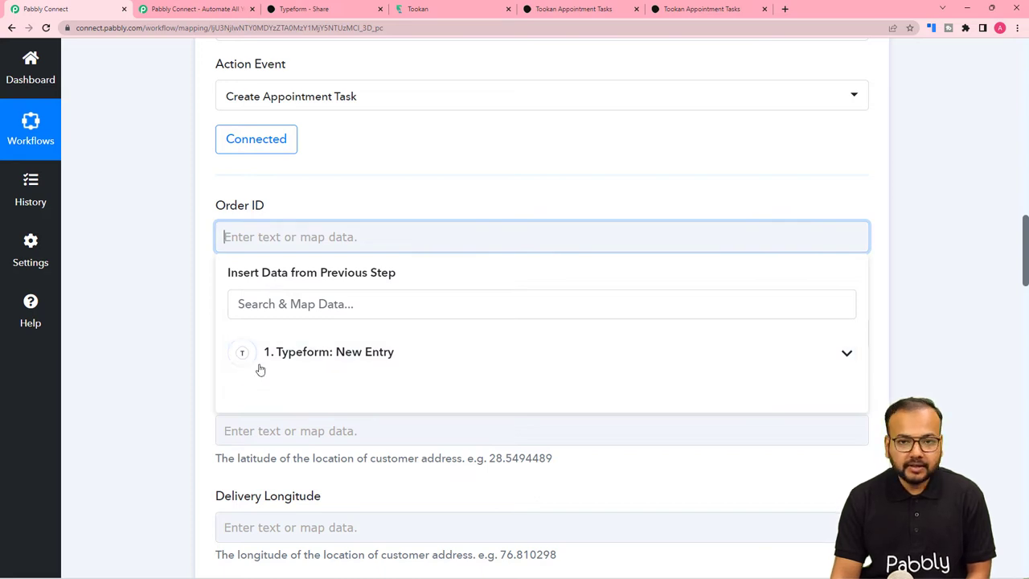
click(337, 362)
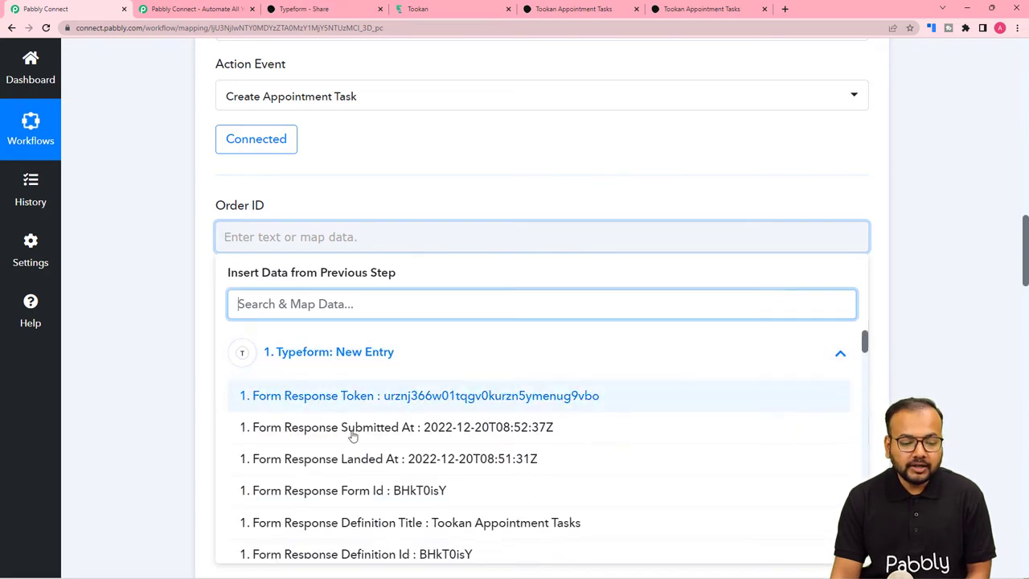
scroll(361, 440, down, 3)
scroll(361, 439, down, 4)
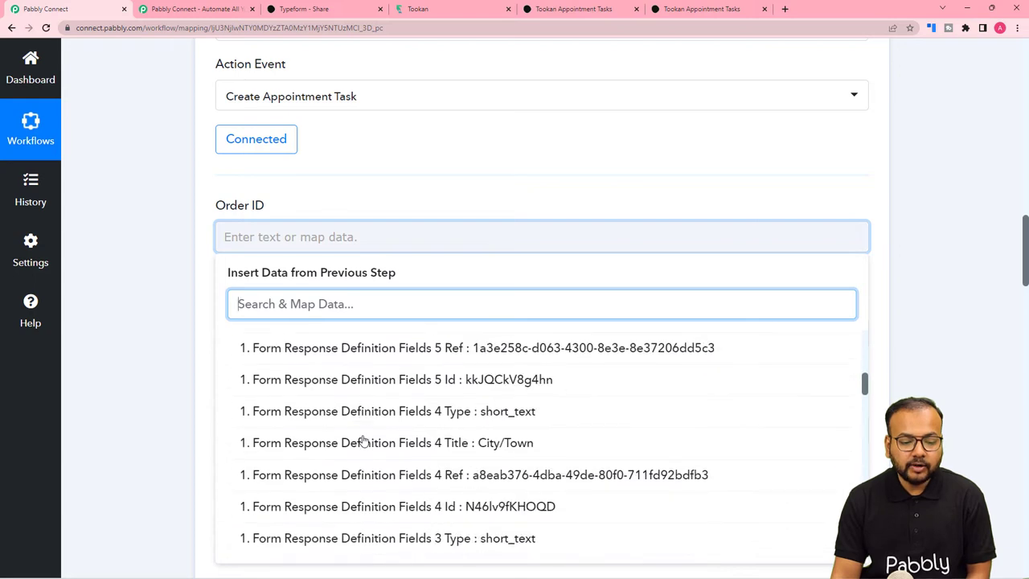
scroll(125, 341, down, 1)
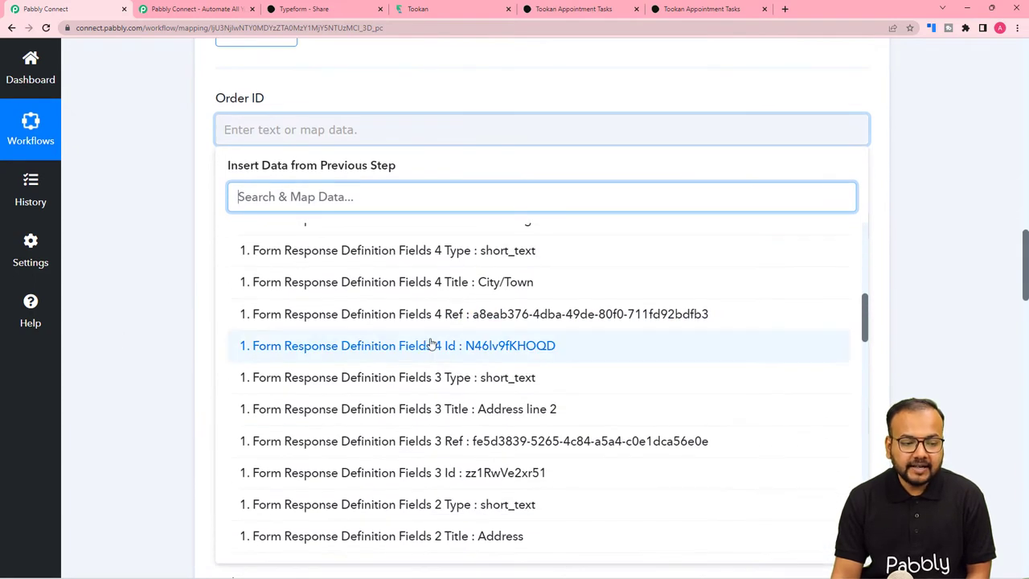
scroll(434, 391, down, 3)
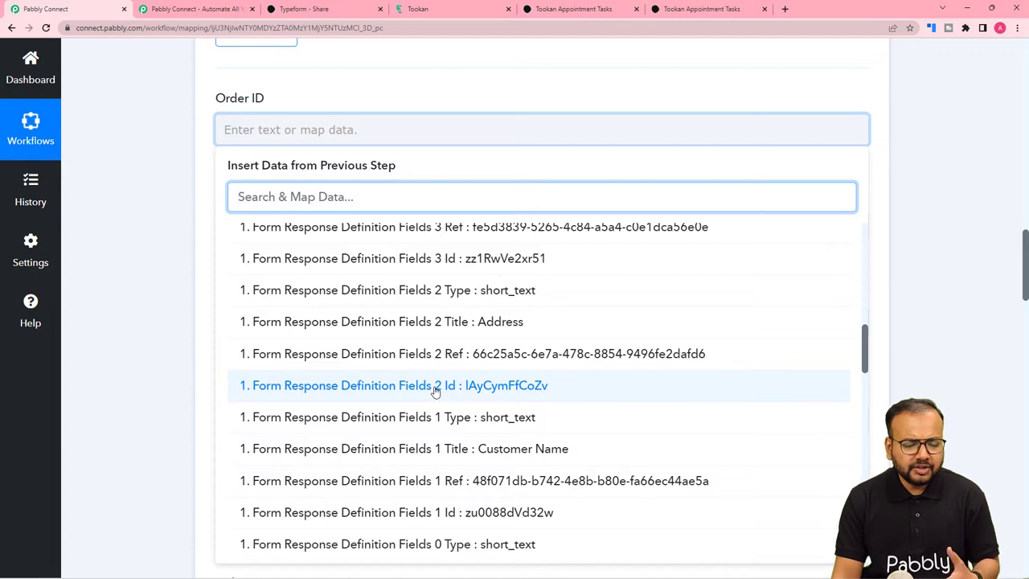
scroll(435, 391, down, 4)
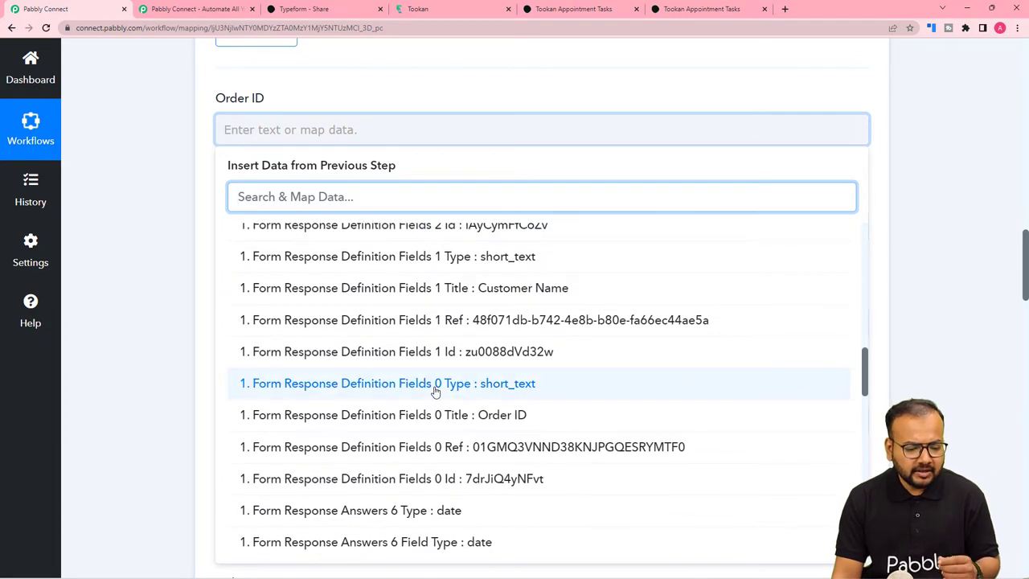
scroll(435, 391, down, 6)
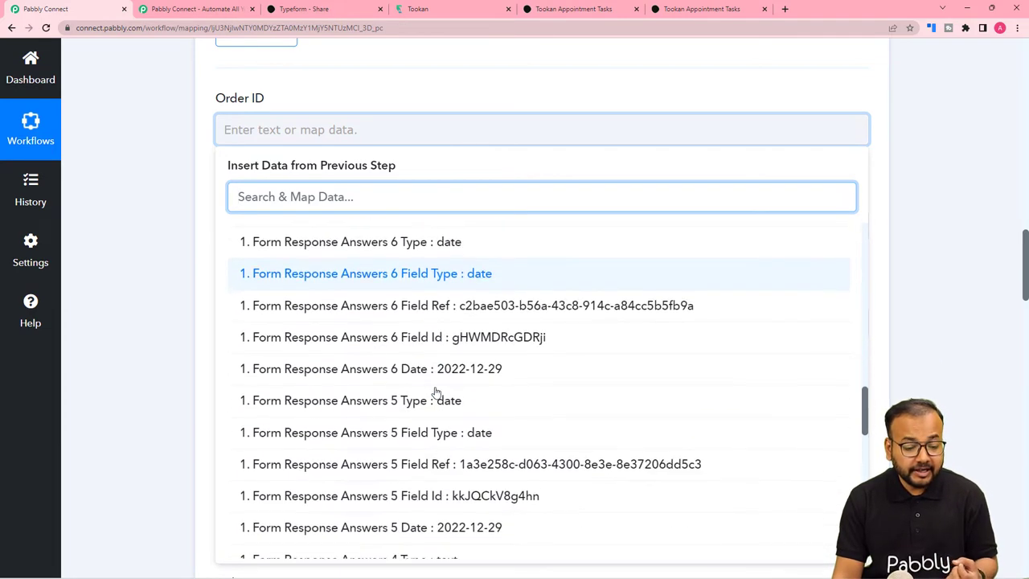
scroll(435, 391, down, 6)
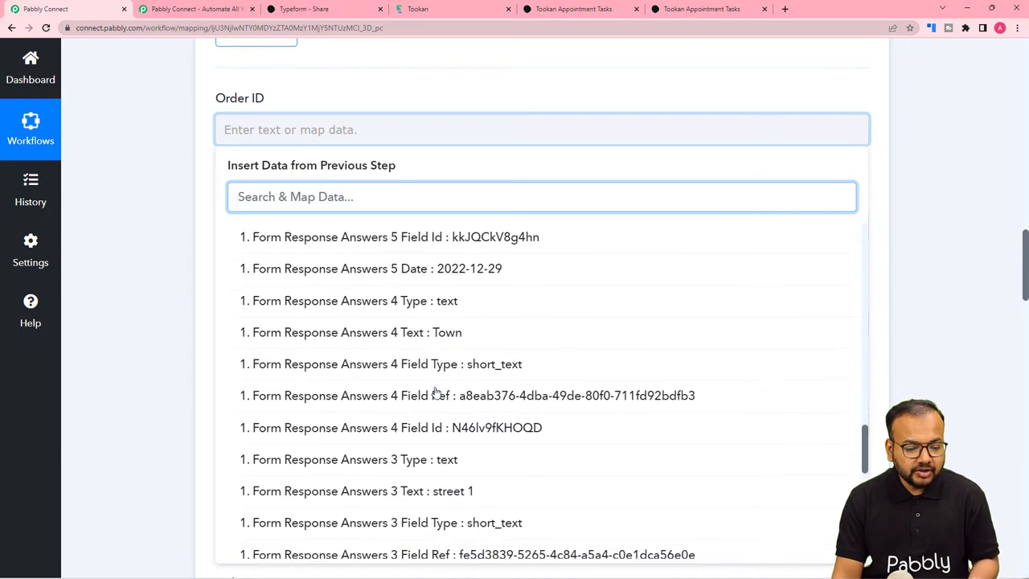
scroll(435, 392, down, 7)
scroll(435, 392, down, 2)
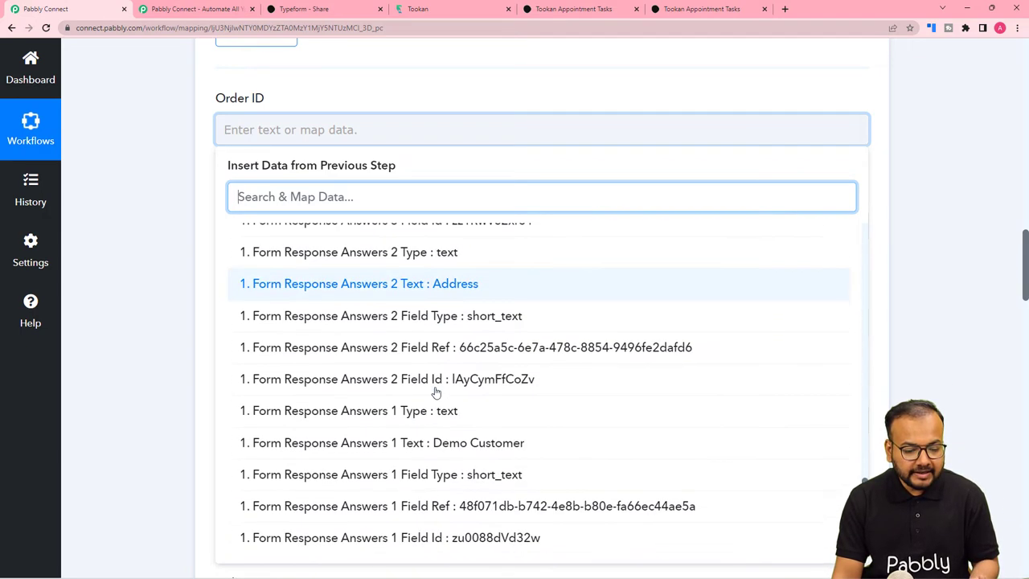
scroll(435, 391, down, 3)
scroll(435, 392, down, 1)
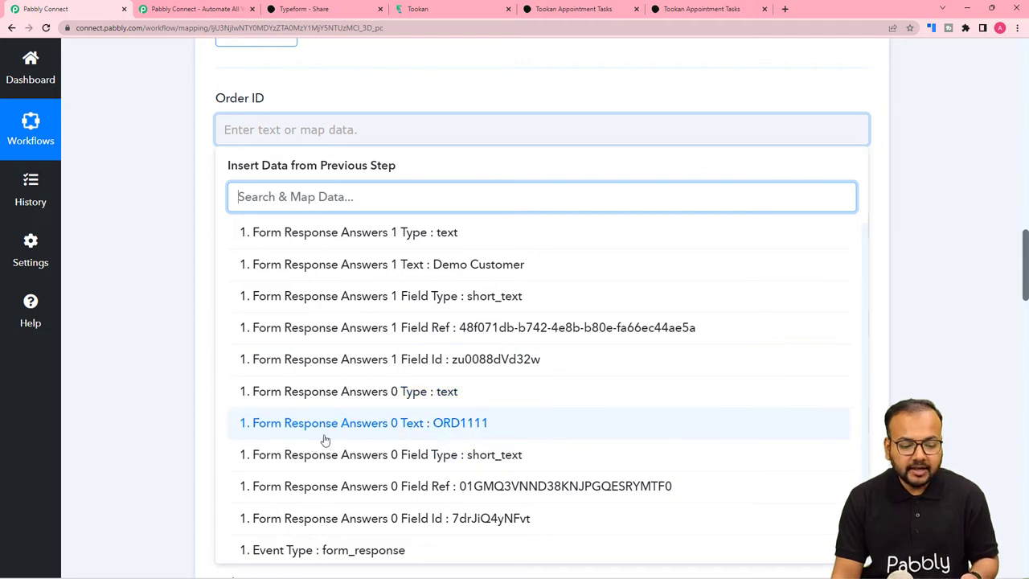
click(466, 431)
click(193, 305)
scroll(191, 304, down, 2)
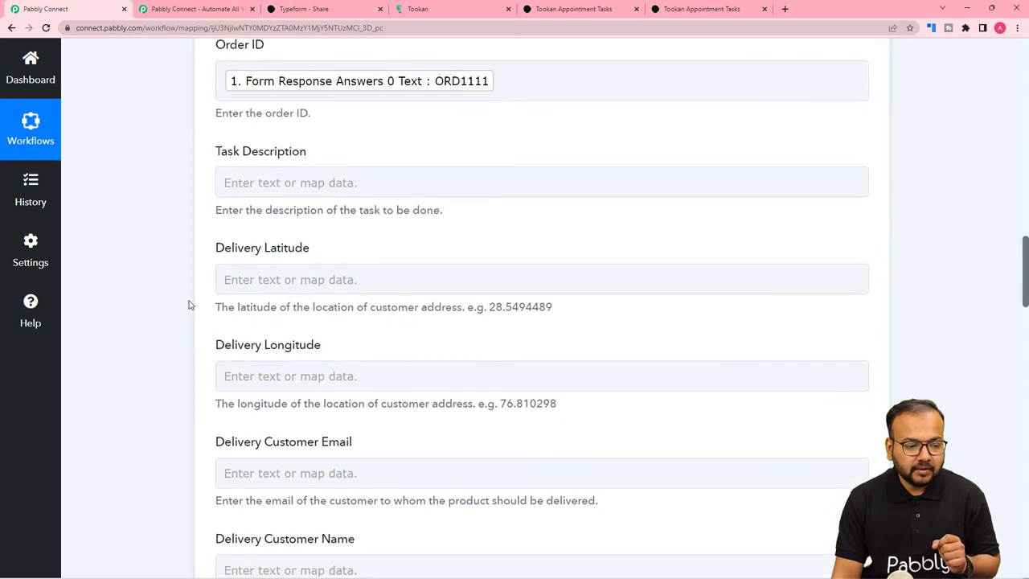
scroll(190, 304, down, 2)
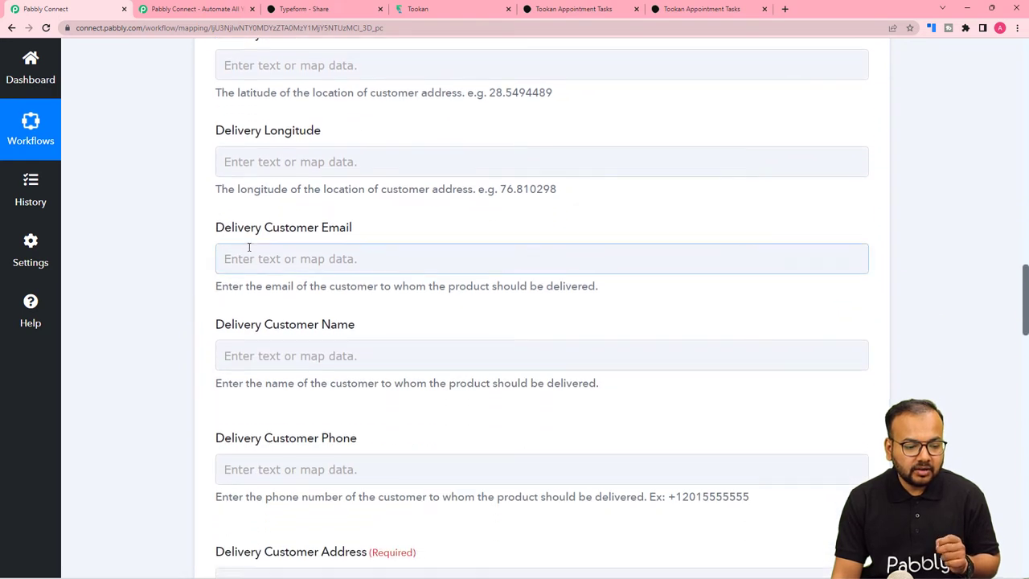
Step: Map Typeform's Form Response Answers 1 value 'Demo Customer' into Delivery Customer Name
click(305, 356)
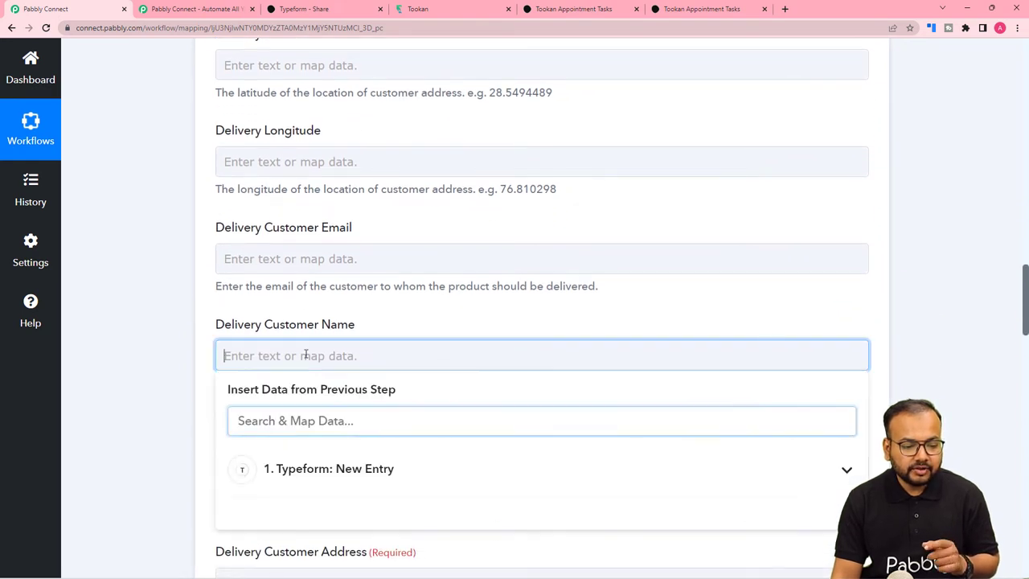
click(299, 474)
scroll(299, 480, down, 2)
scroll(175, 427, down, 5)
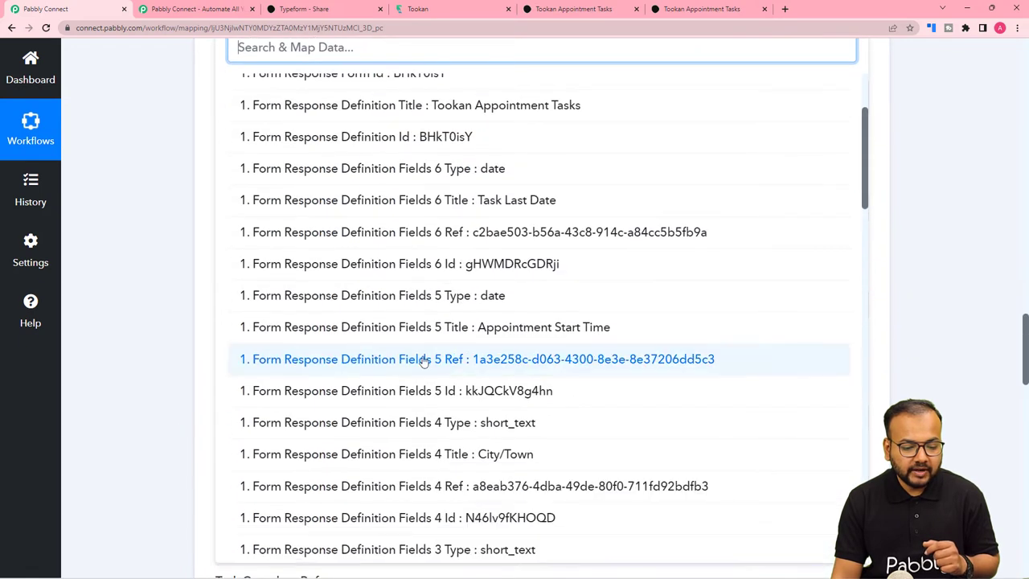
scroll(424, 365, down, 3)
scroll(423, 365, down, 9)
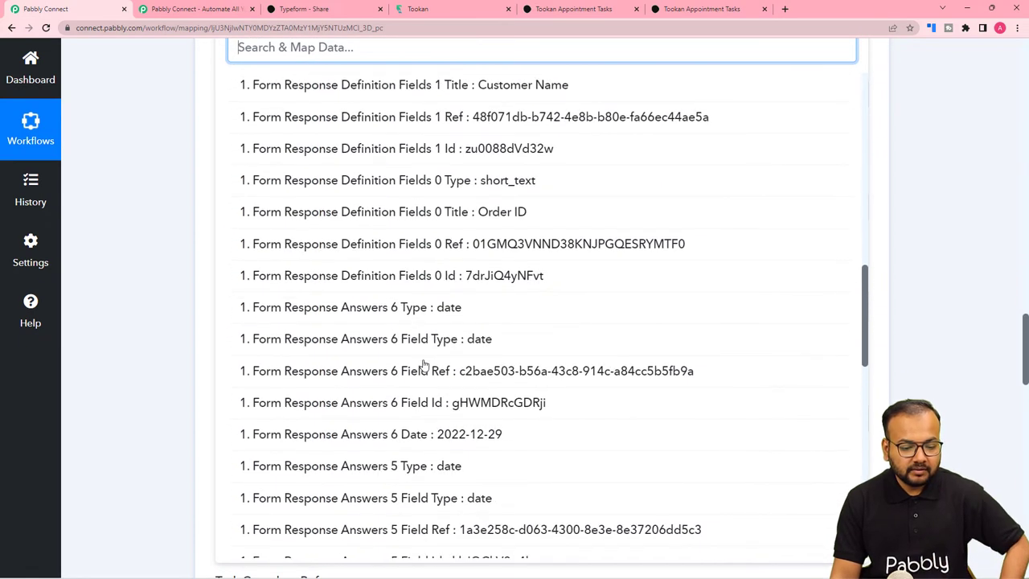
scroll(424, 365, down, 3)
scroll(425, 365, down, 4)
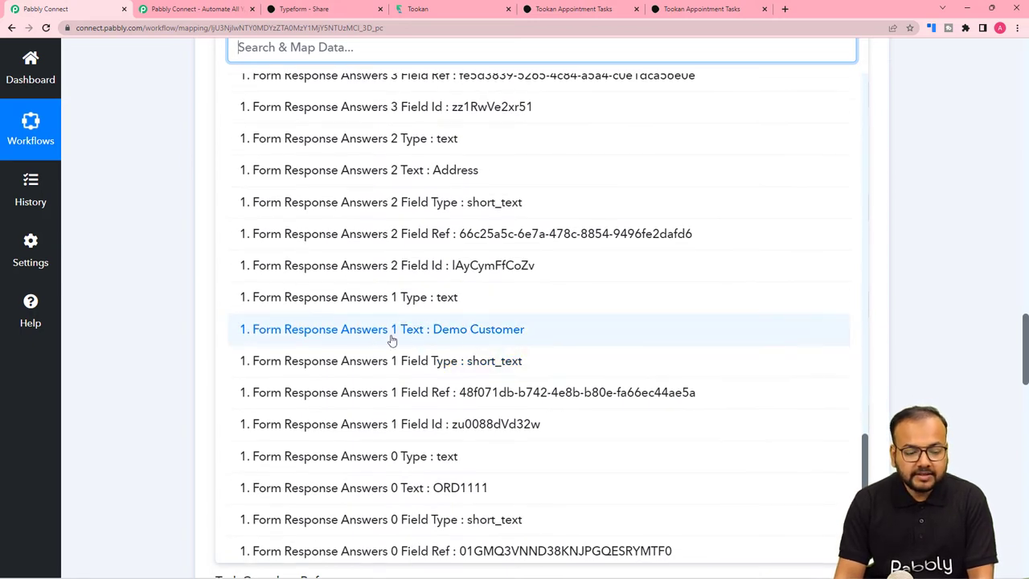
click(447, 341)
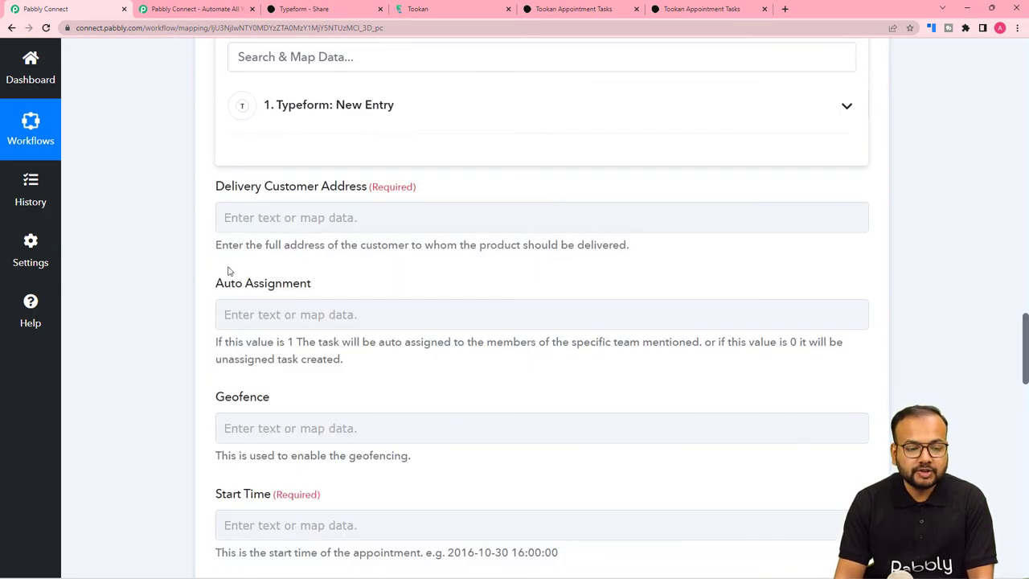
Step: Insert Typeform's Answers 2 value 'Address' into Delivery Customer Address
click(290, 215)
click(351, 330)
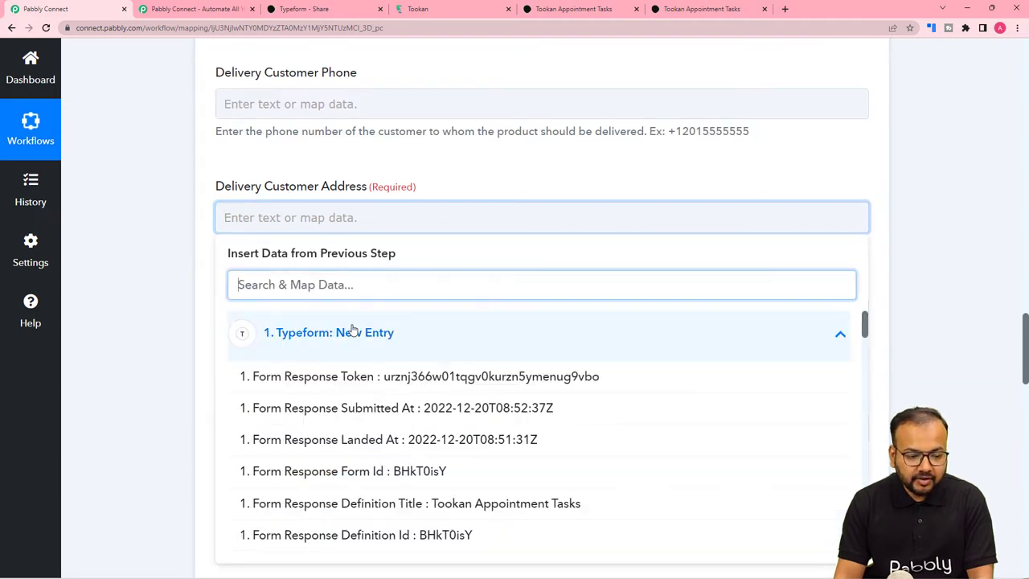
scroll(405, 516, down, 5)
scroll(404, 516, down, 10)
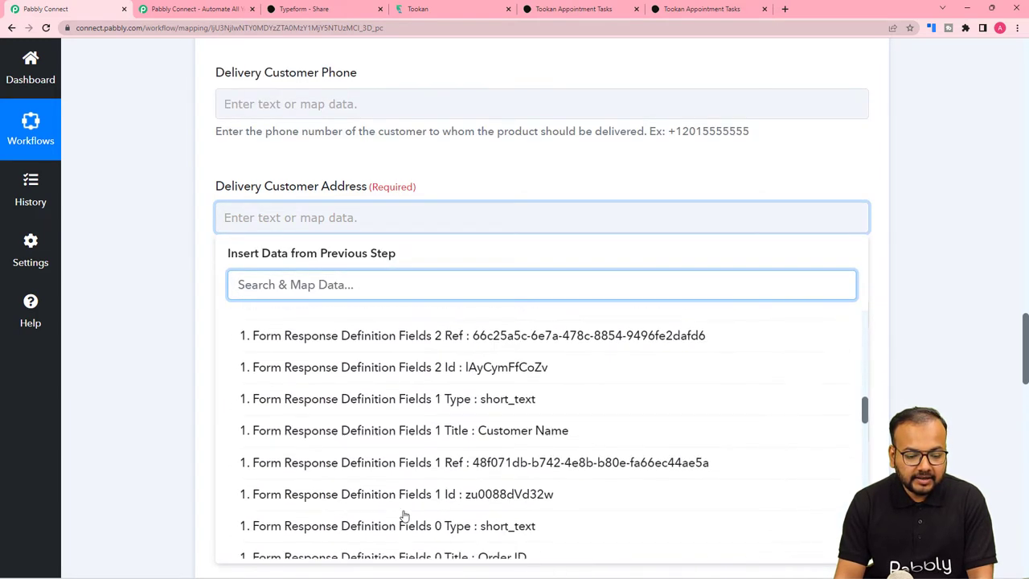
scroll(404, 516, down, 5)
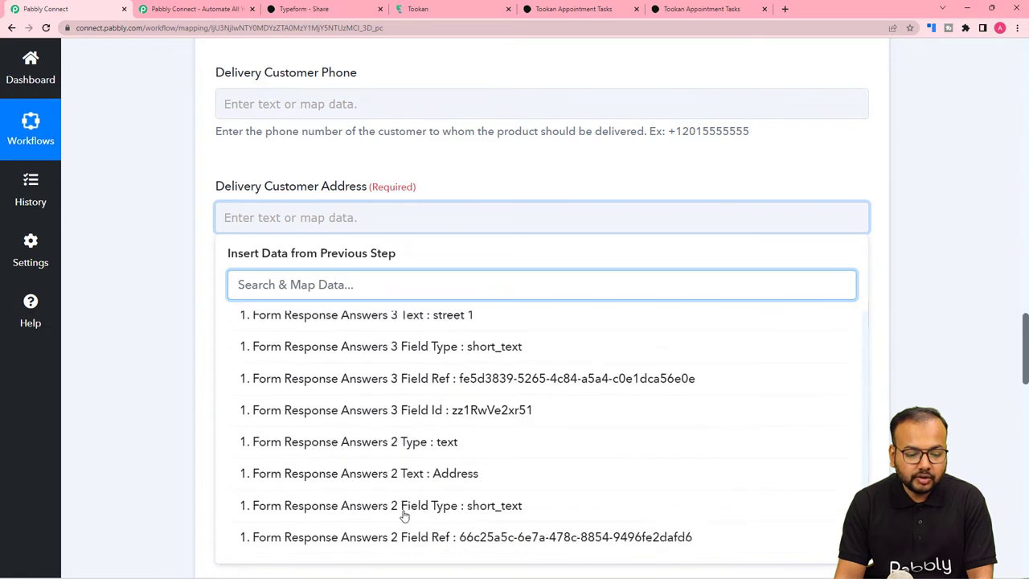
scroll(405, 516, down, 3)
scroll(404, 516, up, 5)
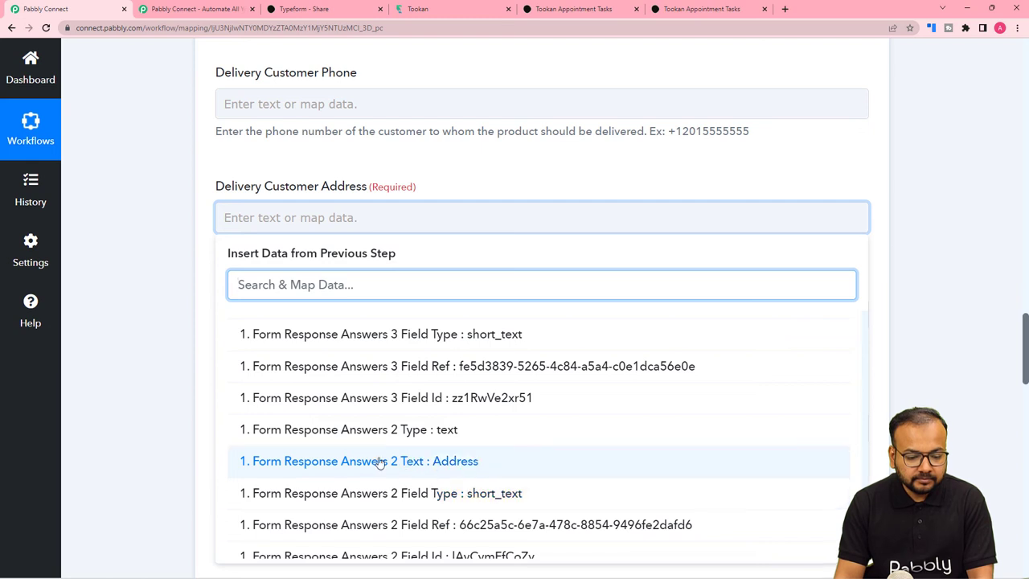
click(441, 461)
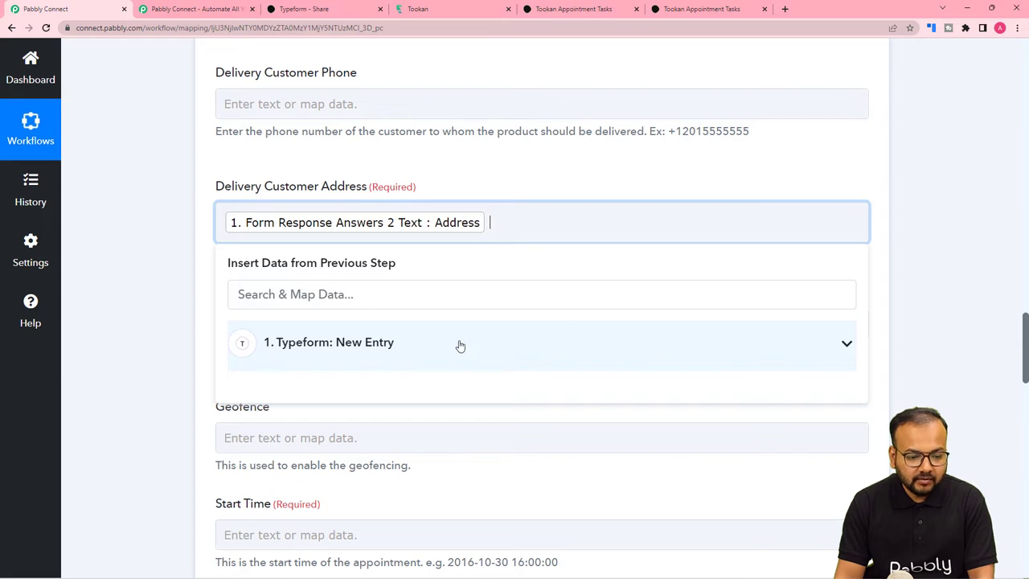
Step: Append Typeform's Answers 3 value 'street 1' to the delivery address
click(460, 346)
scroll(471, 510, up, 2)
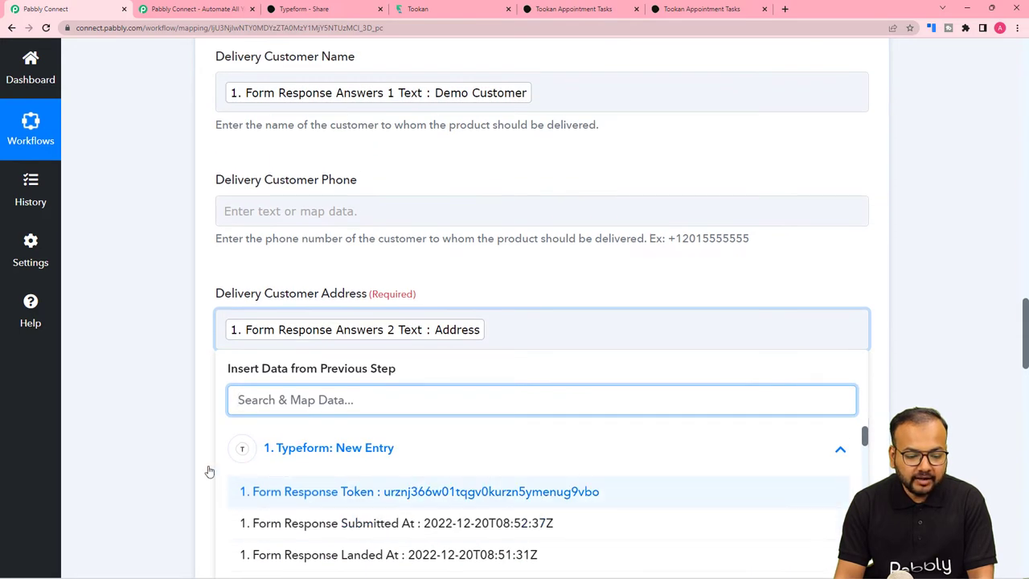
scroll(107, 430, down, 3)
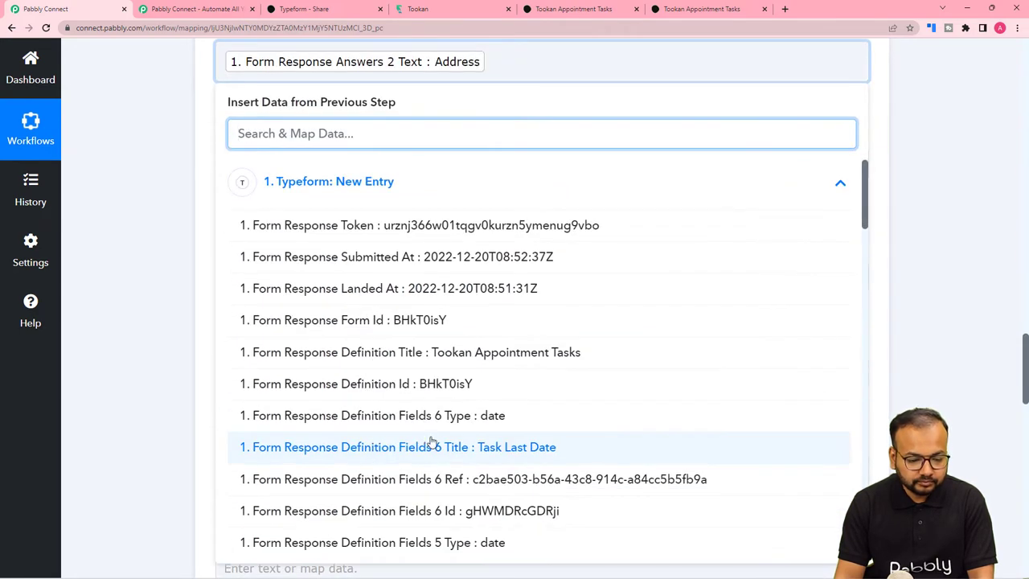
scroll(432, 441, down, 5)
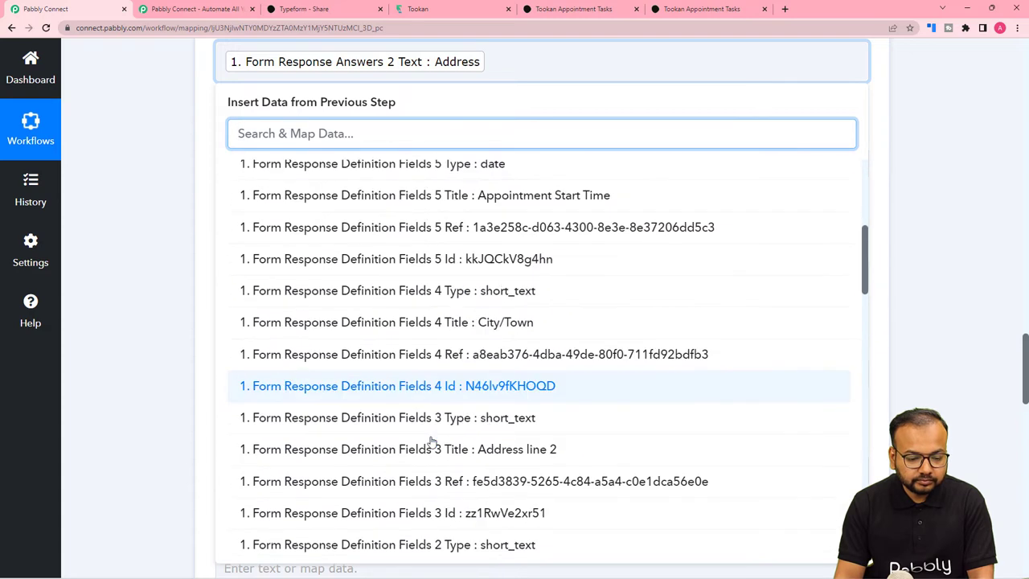
scroll(432, 441, down, 12)
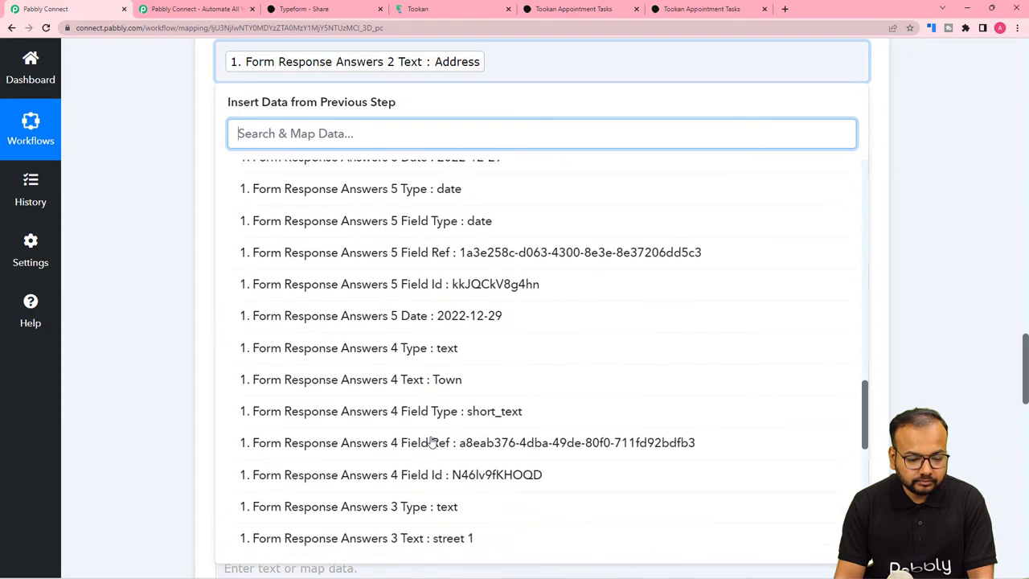
scroll(432, 441, down, 2)
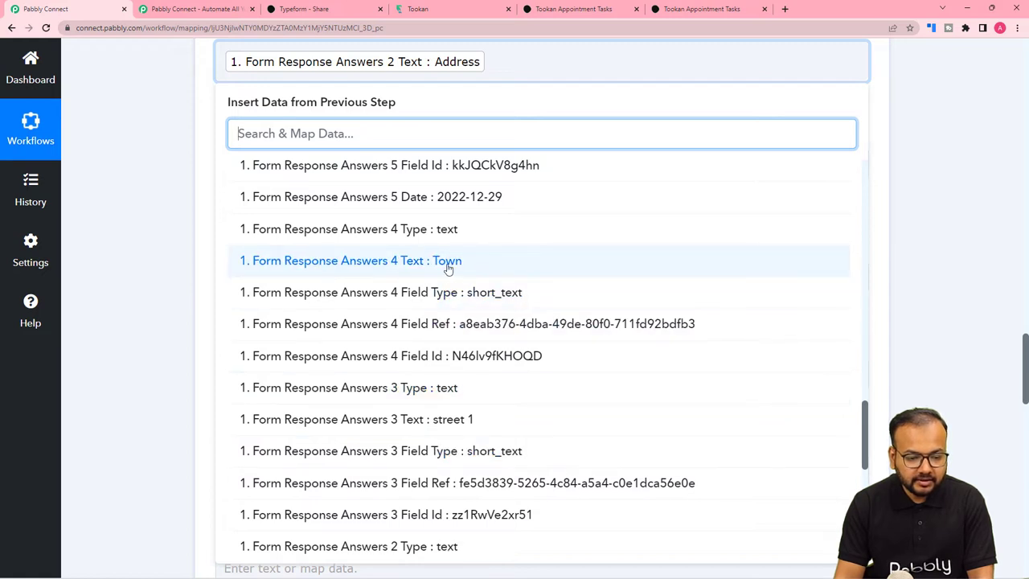
scroll(402, 418, down, 1)
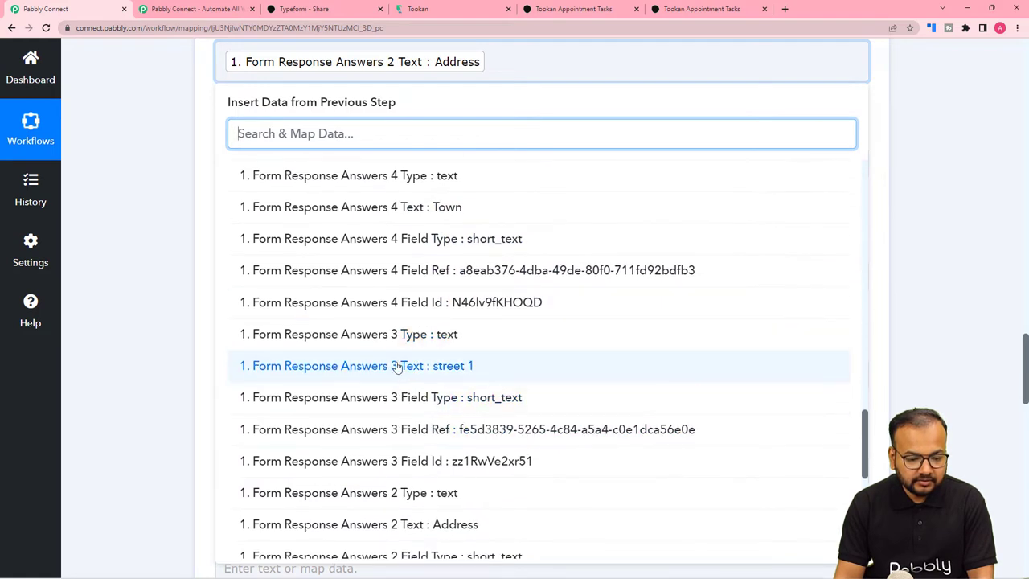
click(442, 366)
click(205, 231)
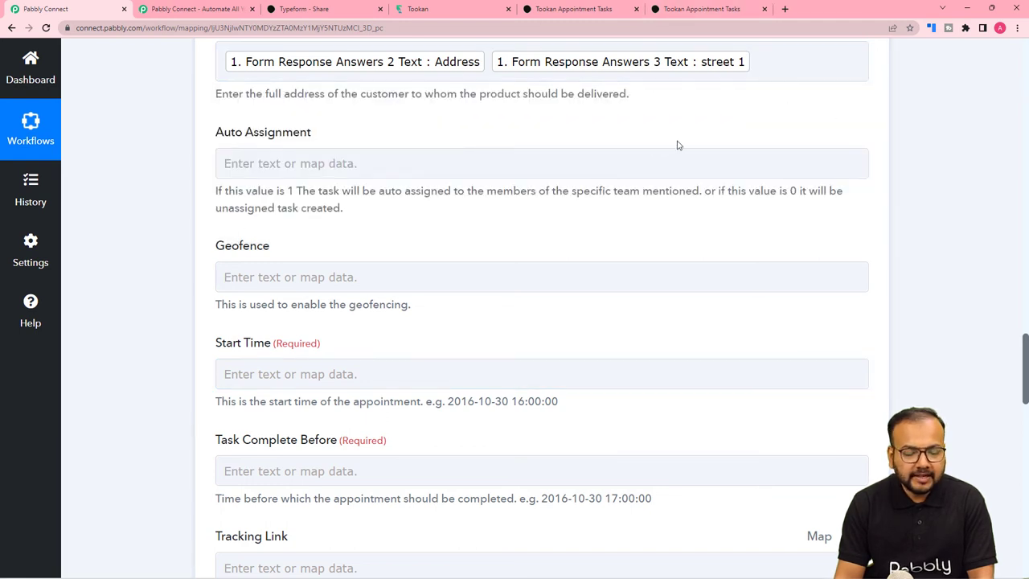
scroll(442, 246, down, 3)
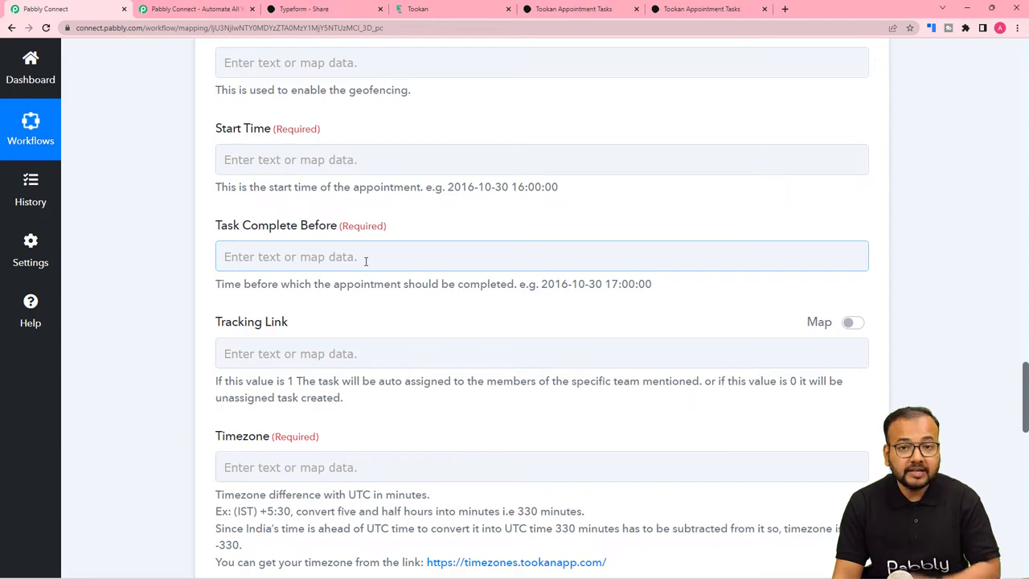
scroll(148, 231, up, 8)
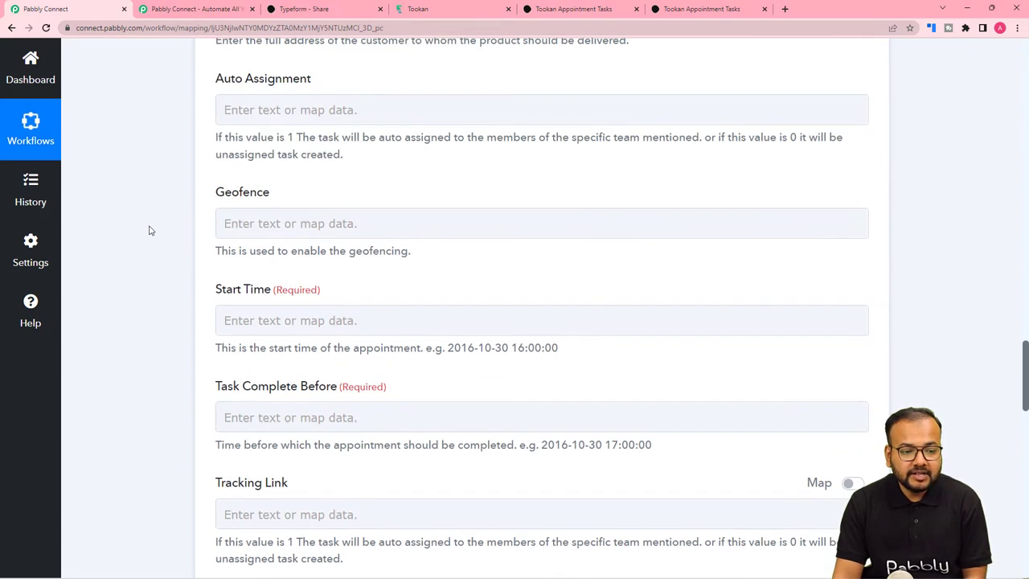
scroll(148, 230, up, 5)
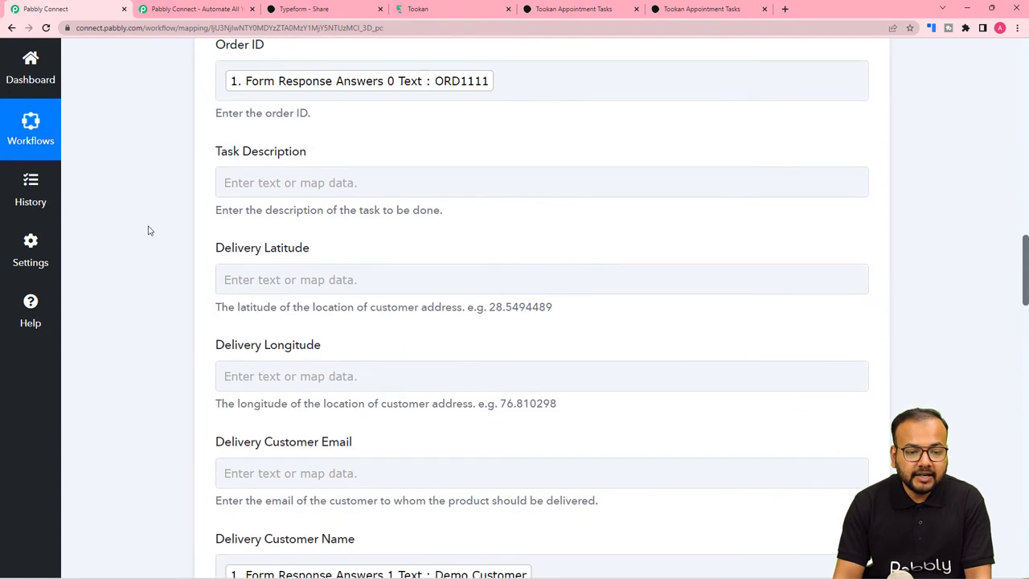
scroll(148, 231, down, 12)
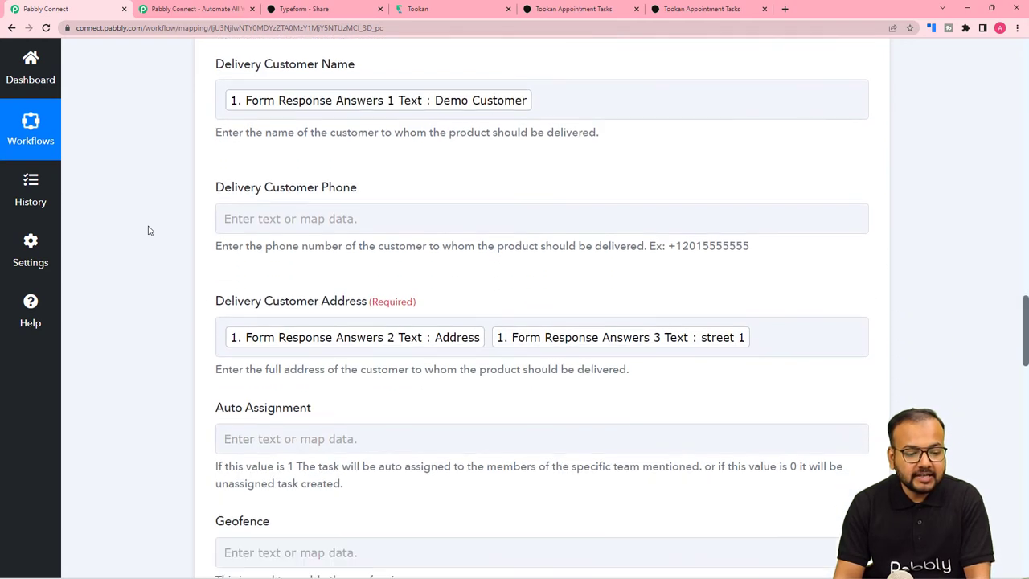
scroll(148, 231, down, 1)
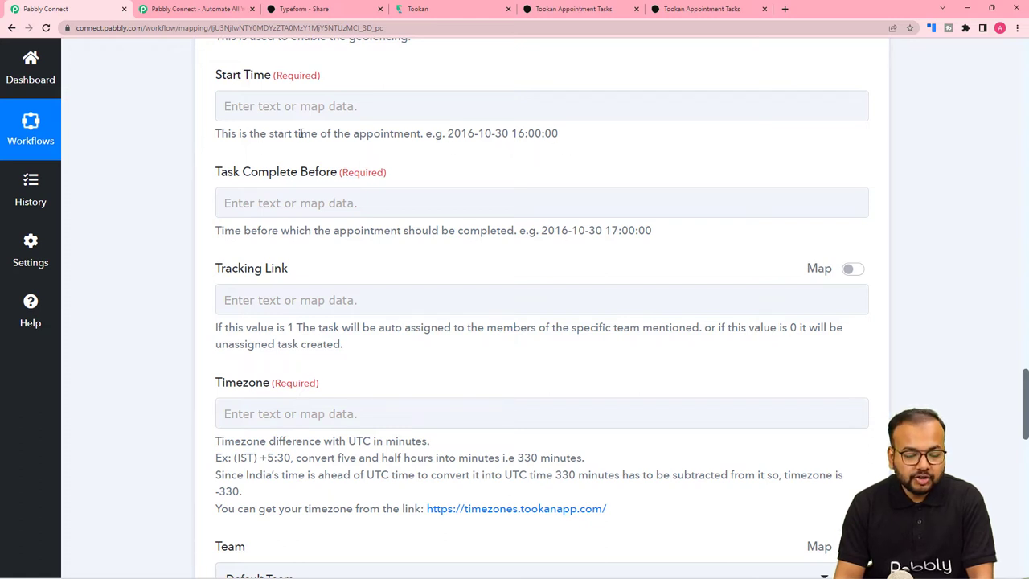
scroll(147, 163, up, 12)
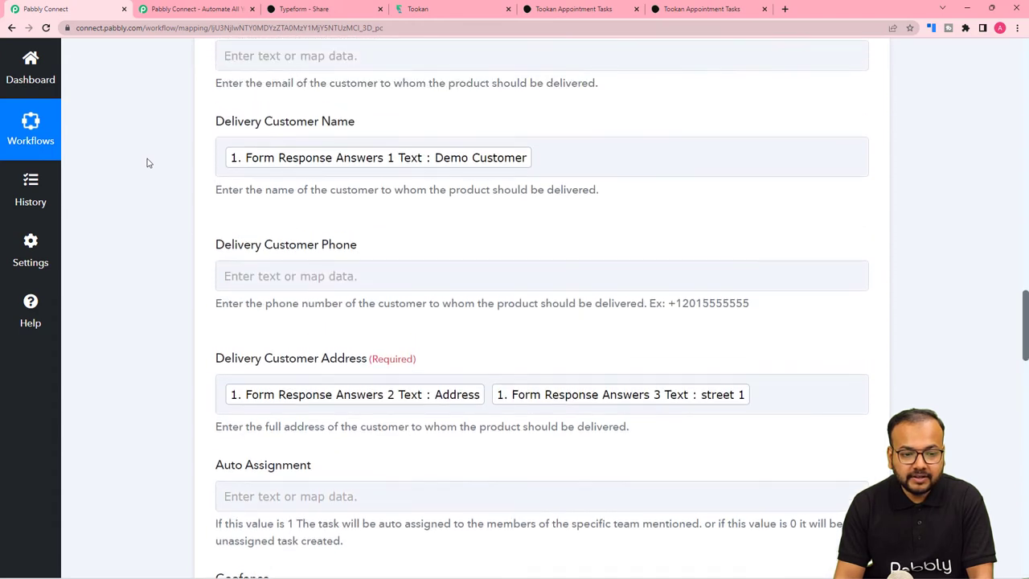
scroll(147, 163, up, 12)
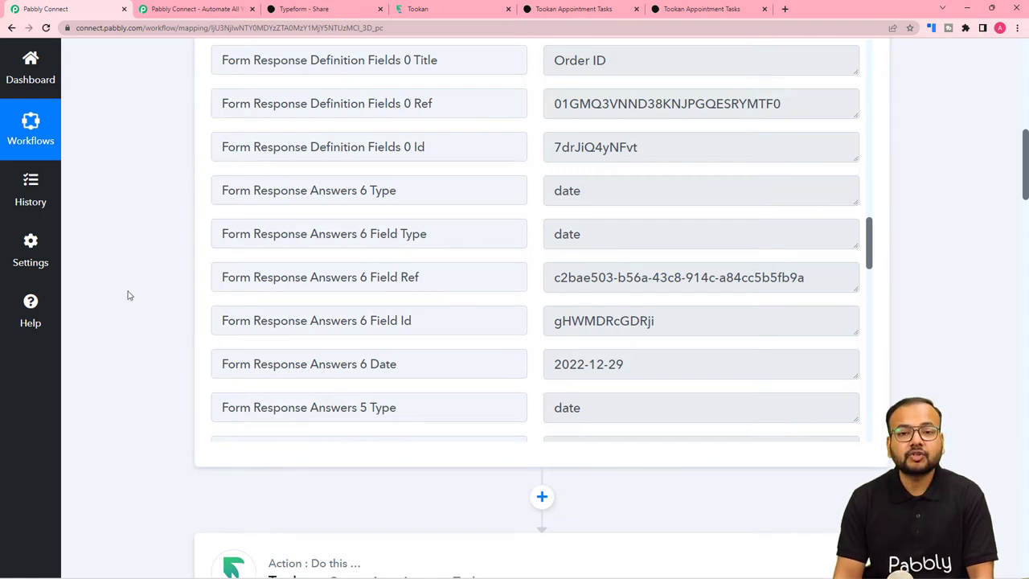
scroll(132, 304, down, 3)
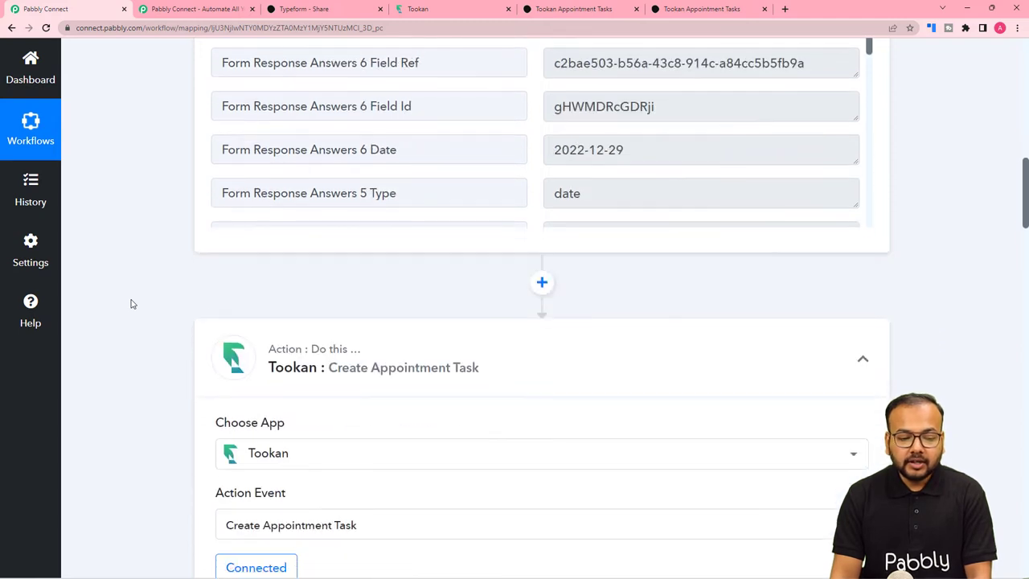
Step: Insert a connected Date/Time Formatter step using Format Date with Time Zone before the Tookan action
click(542, 282)
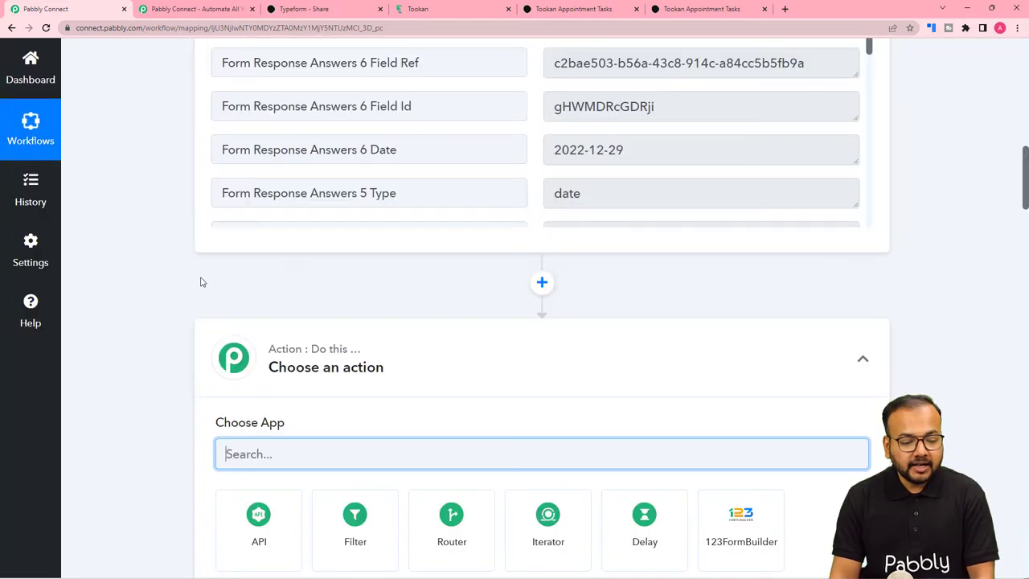
scroll(201, 282, down, 2)
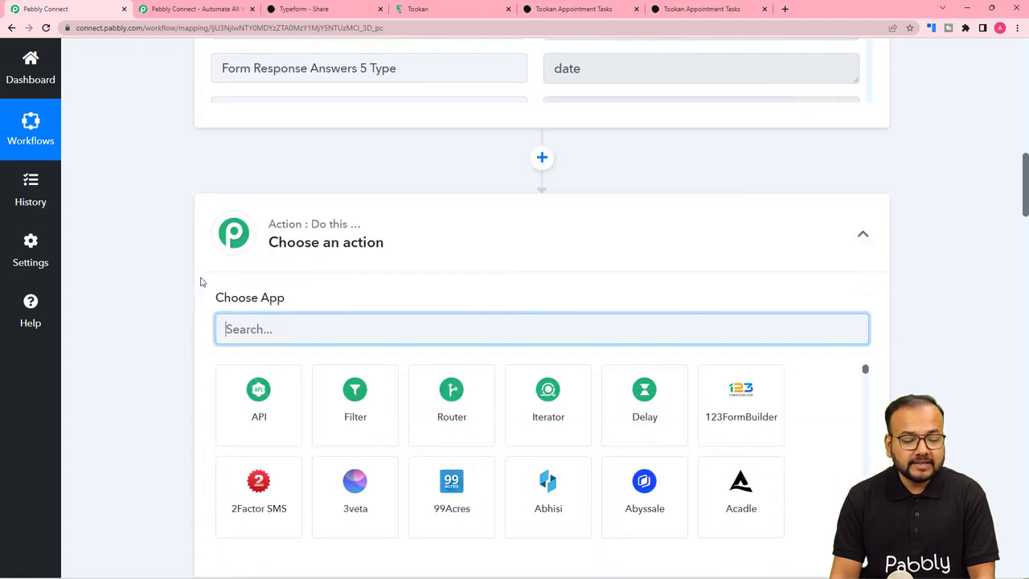
text(dat)
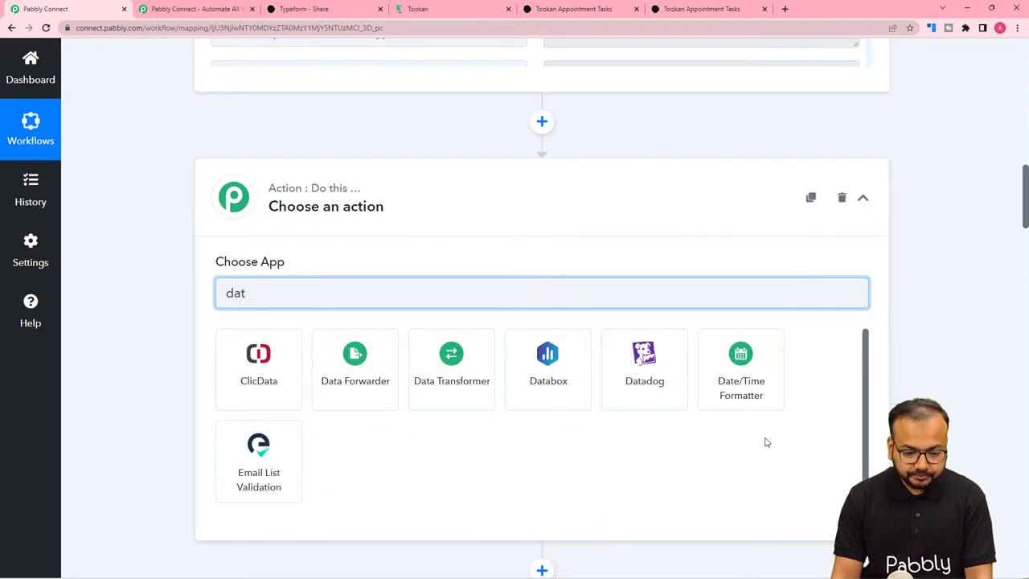
click(743, 395)
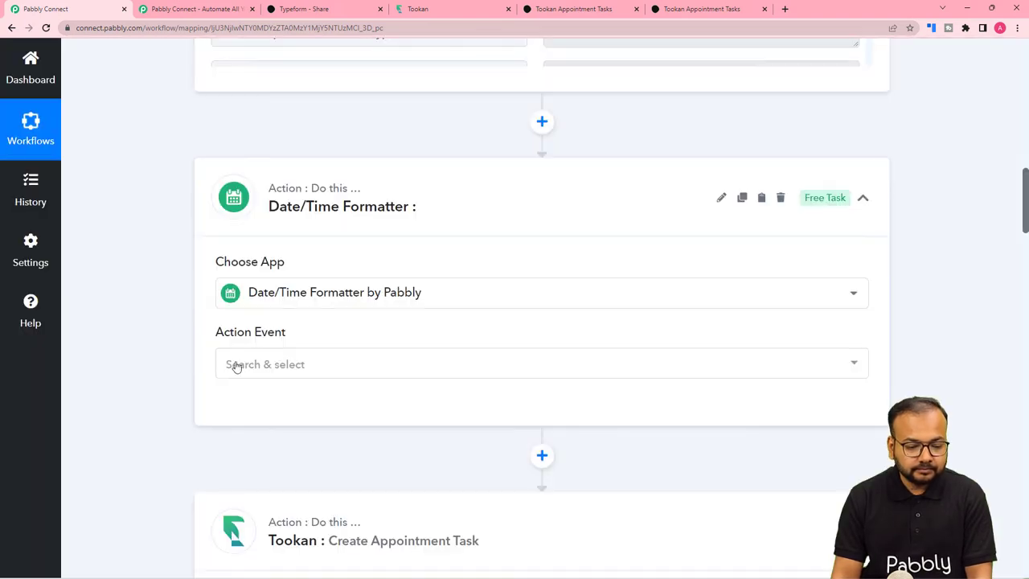
click(234, 364)
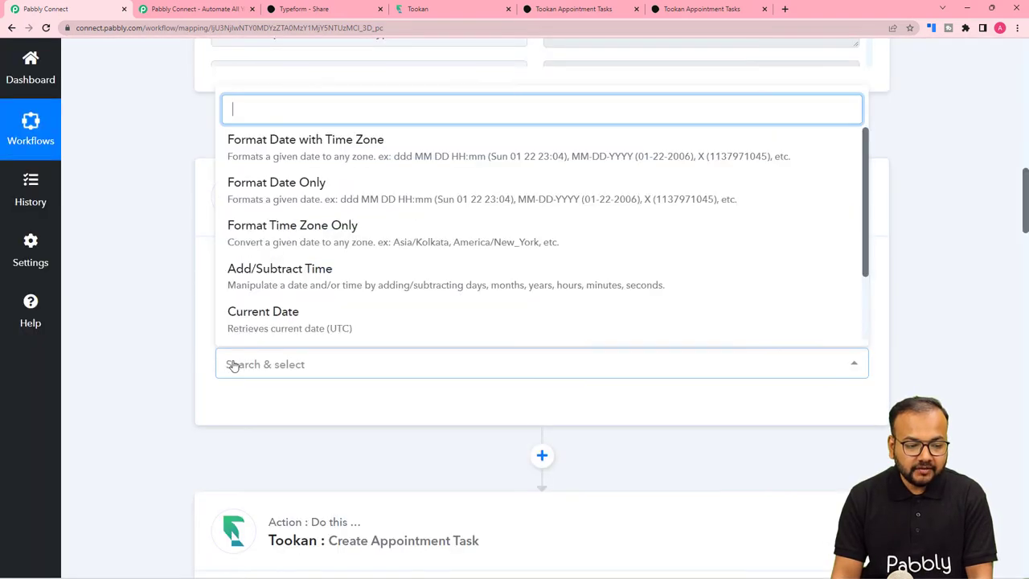
click(267, 159)
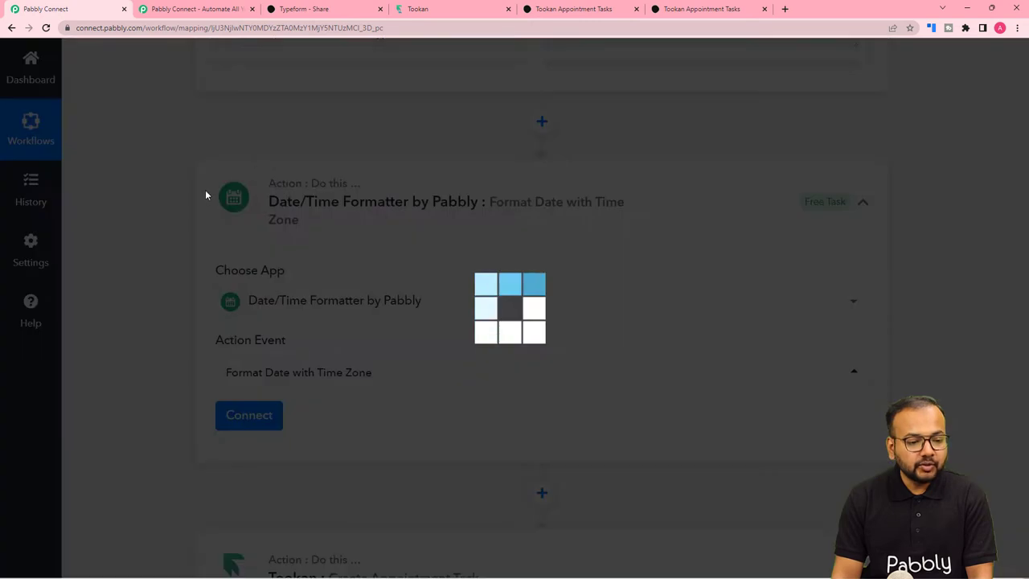
scroll(161, 252, down, 3)
click(250, 153)
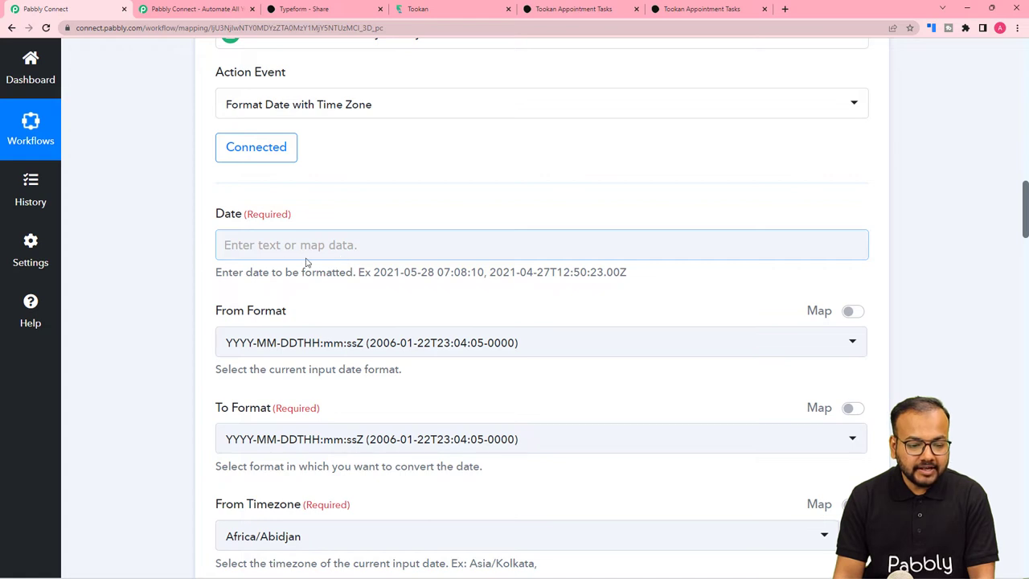
Step: Map Typeform's Form Response Answers 6 date 2022-12-29 into the formatter's Date field
scroll(306, 262, down, 1)
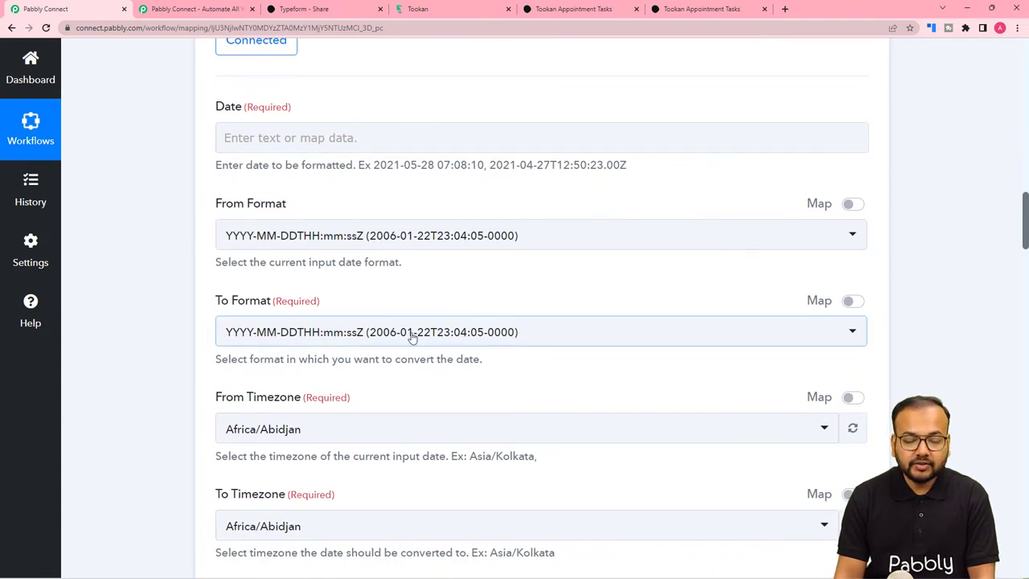
scroll(378, 344, down, 1)
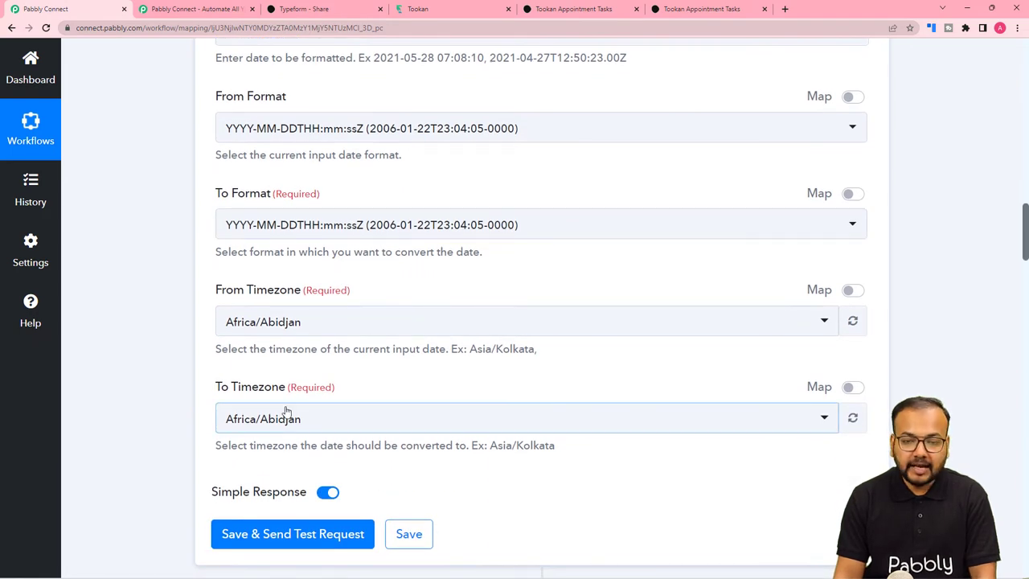
scroll(134, 351, up, 3)
click(266, 298)
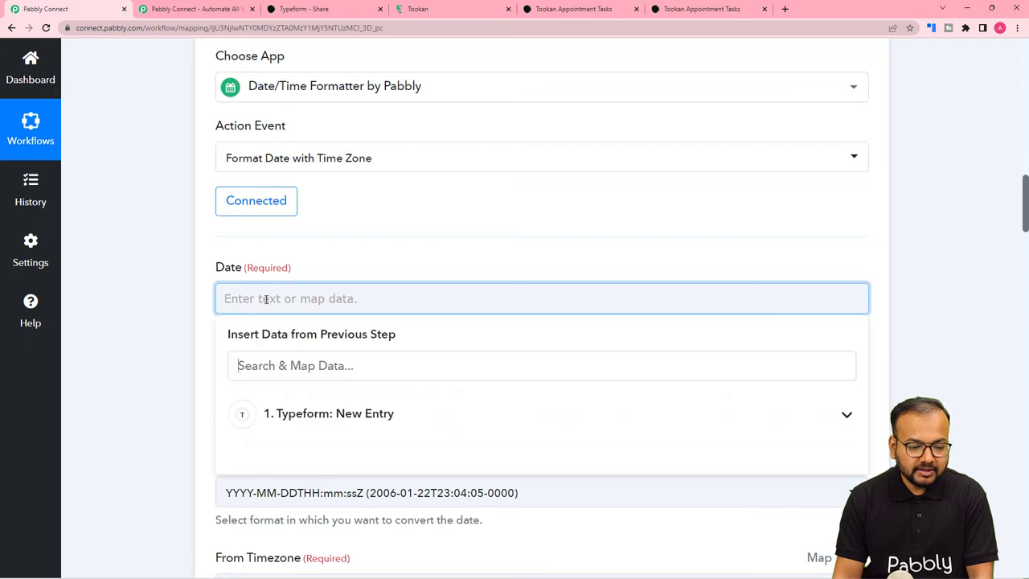
click(326, 427)
scroll(362, 530, down, 2)
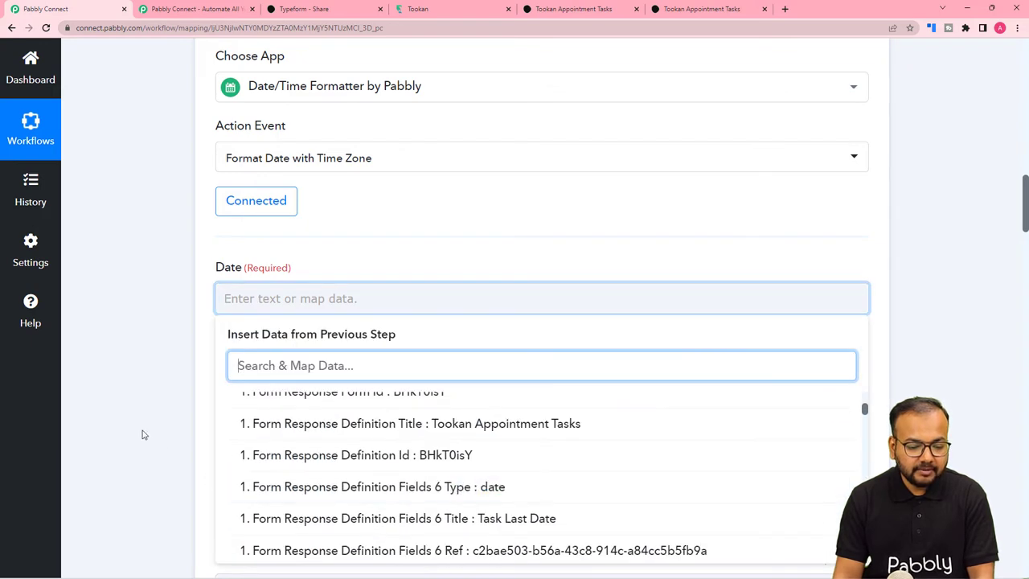
scroll(144, 434, down, 2)
scroll(405, 416, down, 4)
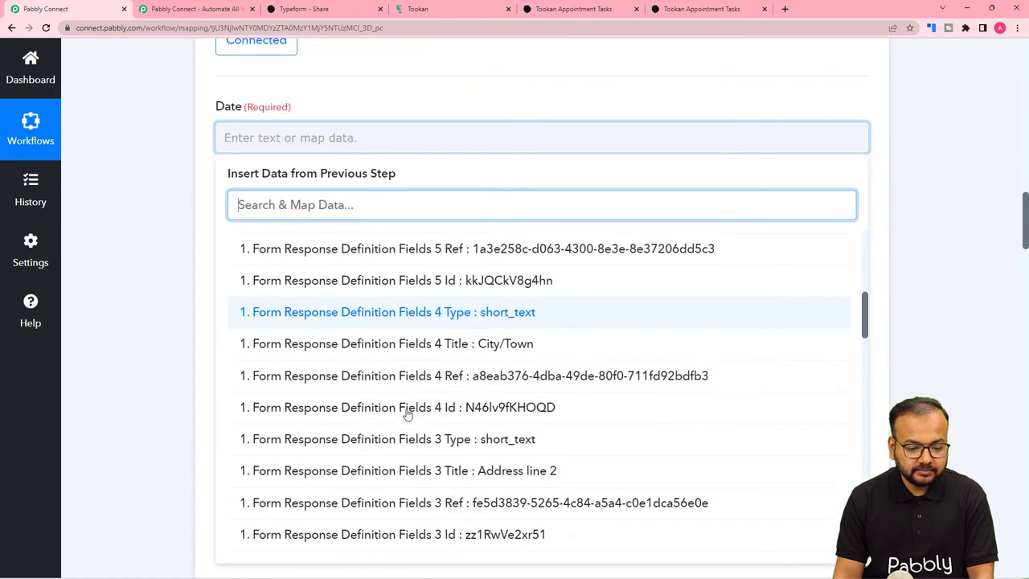
scroll(407, 414, down, 6)
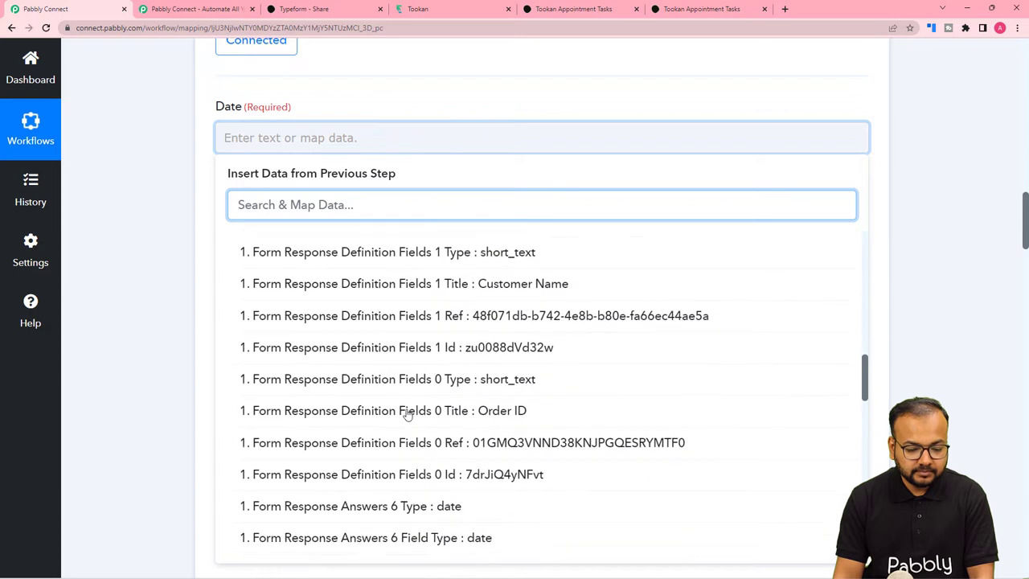
scroll(408, 415, down, 4)
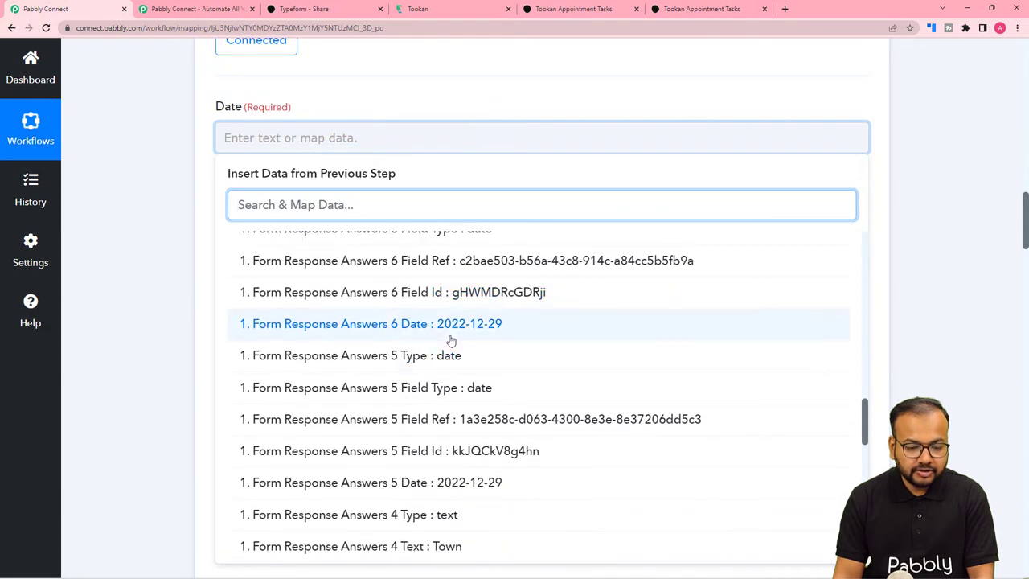
click(451, 340)
click(177, 299)
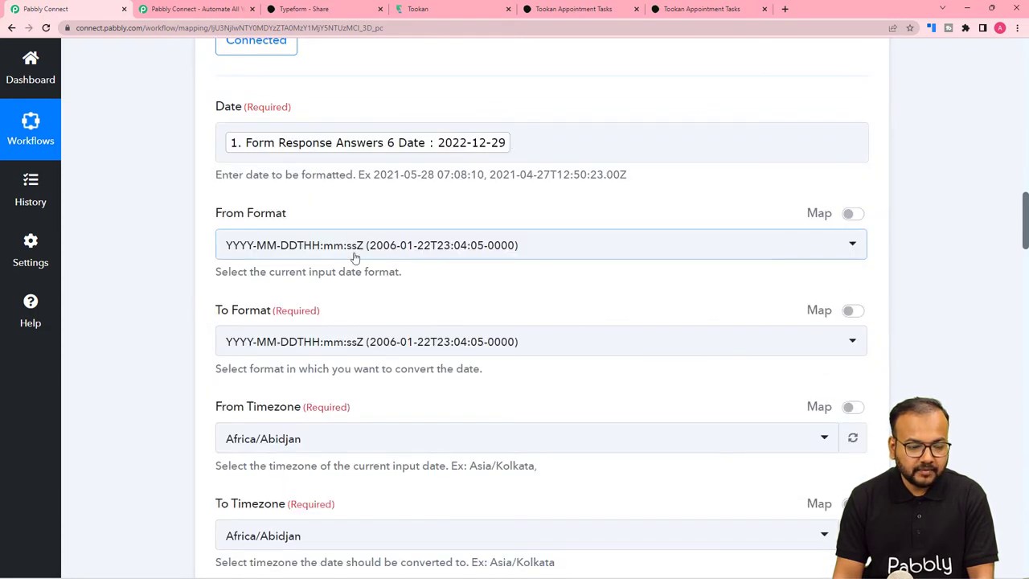
Step: Set the formatter's From Format to YYYY-MM-DD and To Format to YYYY-MM-DD HH:mm:ss
click(320, 257)
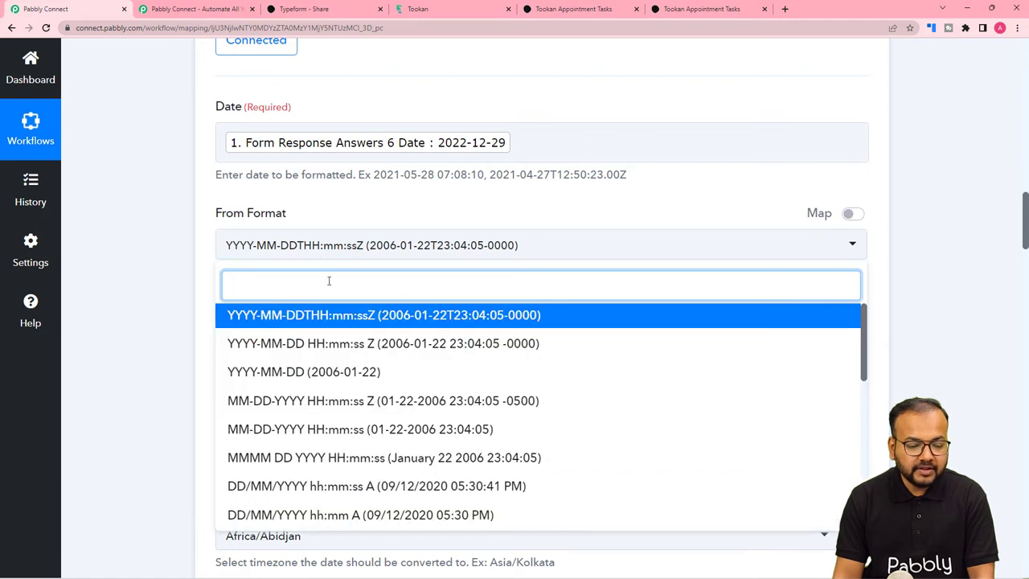
click(285, 379)
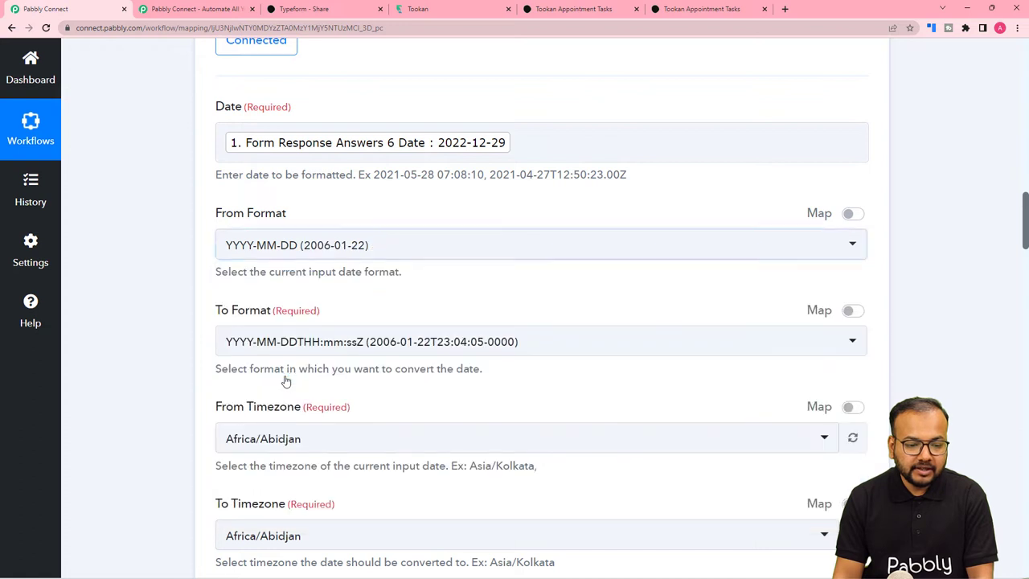
click(251, 353)
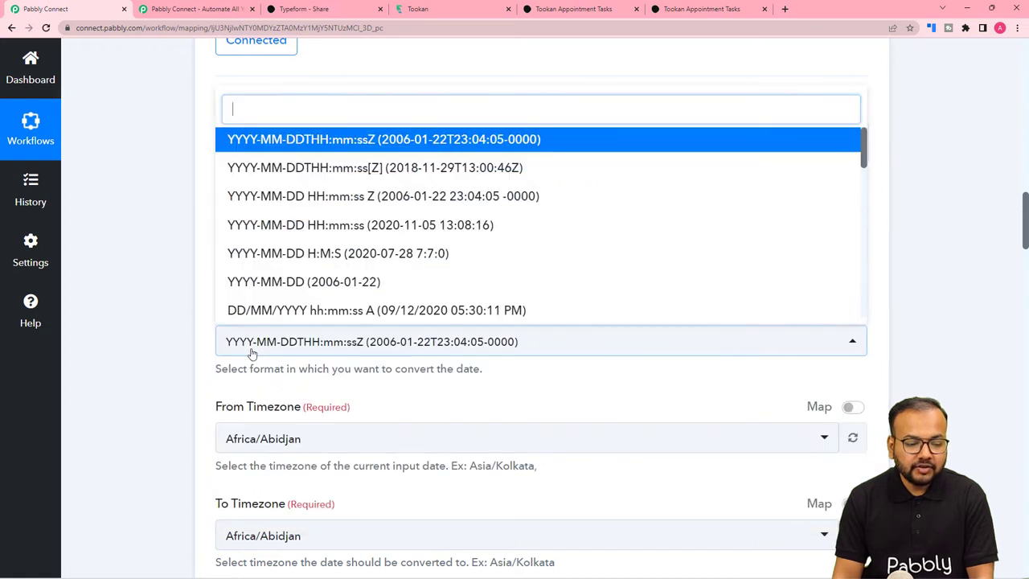
scroll(108, 291, down, 1)
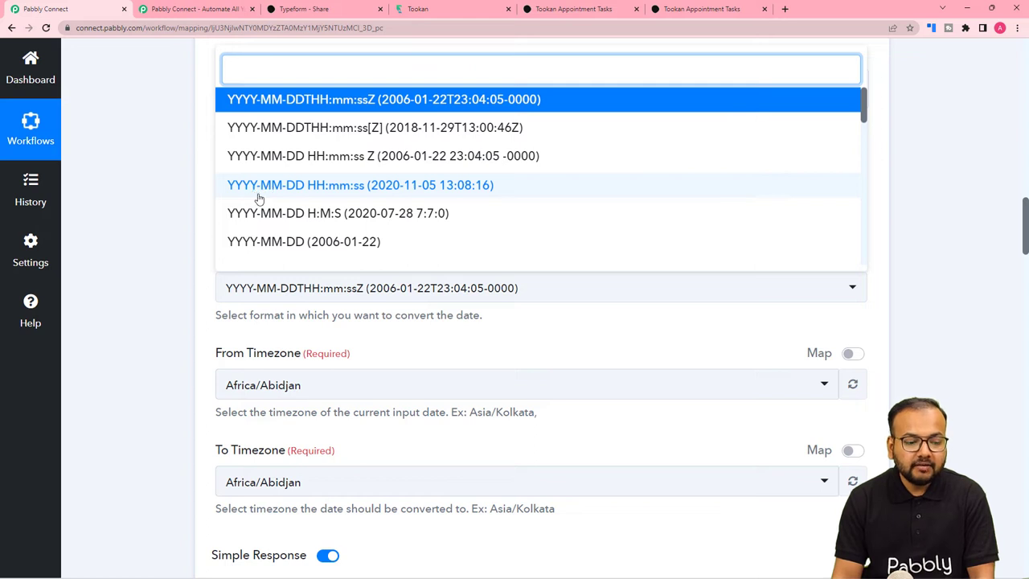
click(350, 192)
Step: Set the From Timezone to Asia/Kolkata, found by searching 'kol'
scroll(199, 205, down, 3)
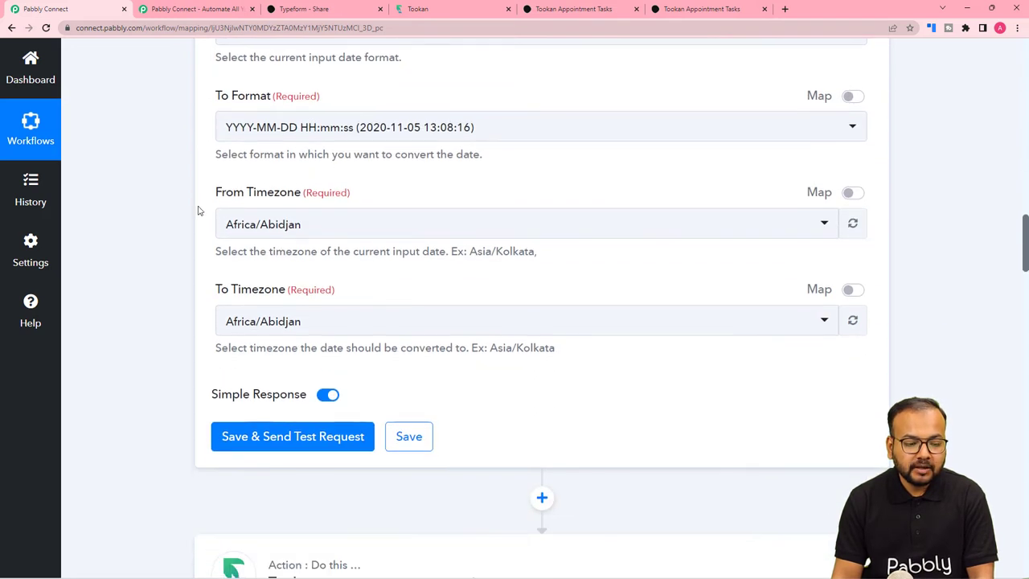
click(247, 227)
text(kol)
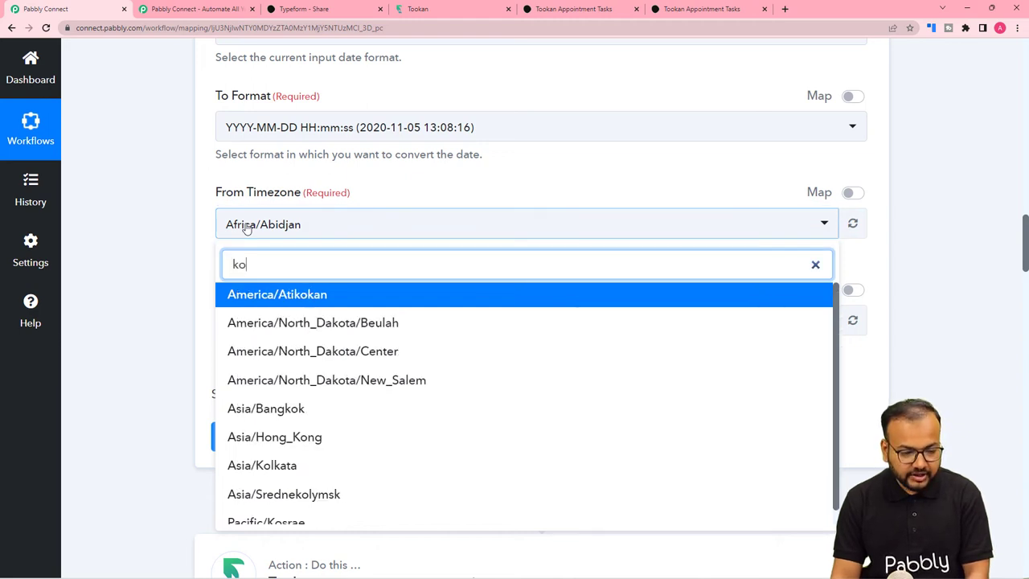
click(290, 296)
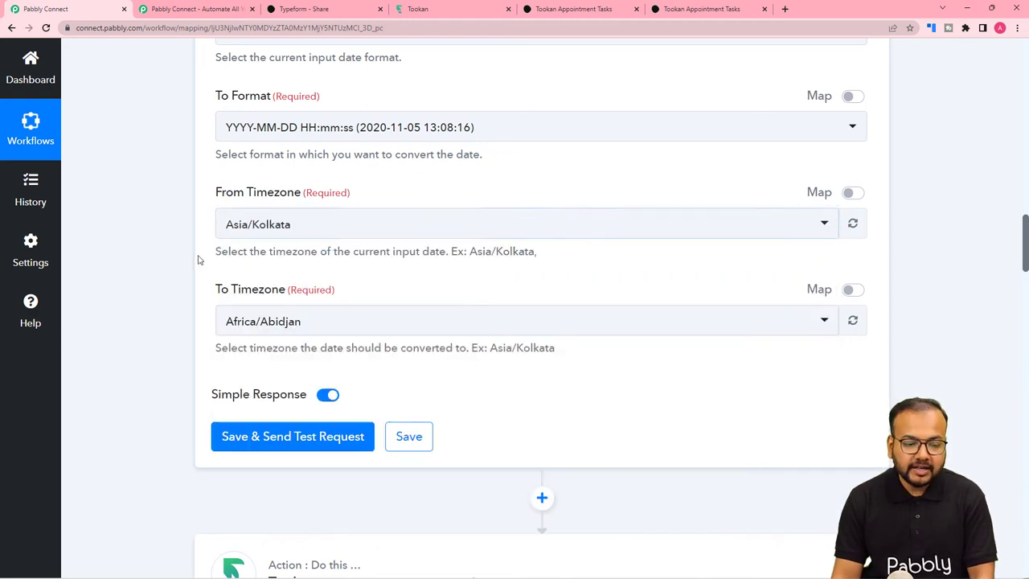
click(266, 331)
text(kol)
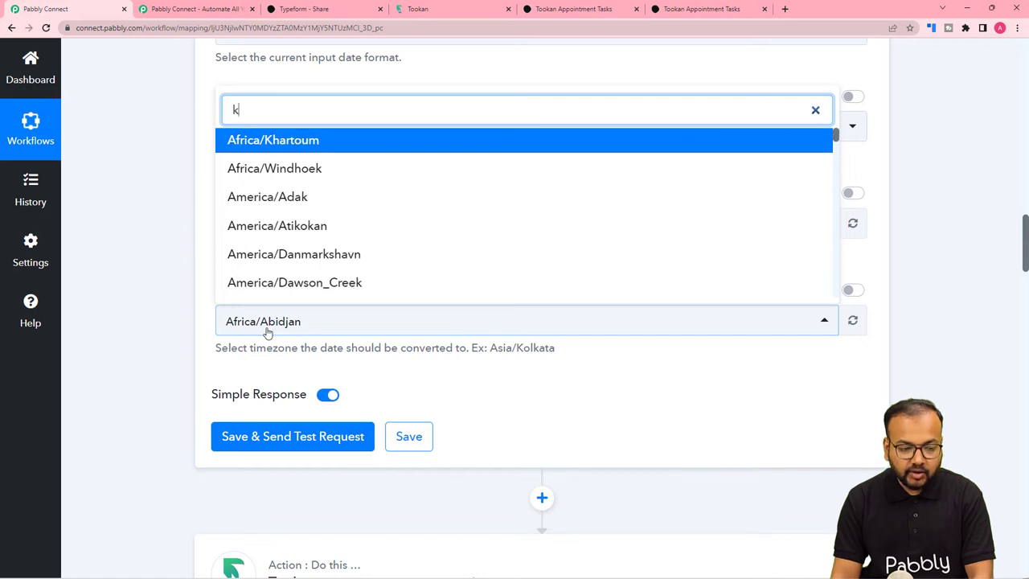
click(262, 254)
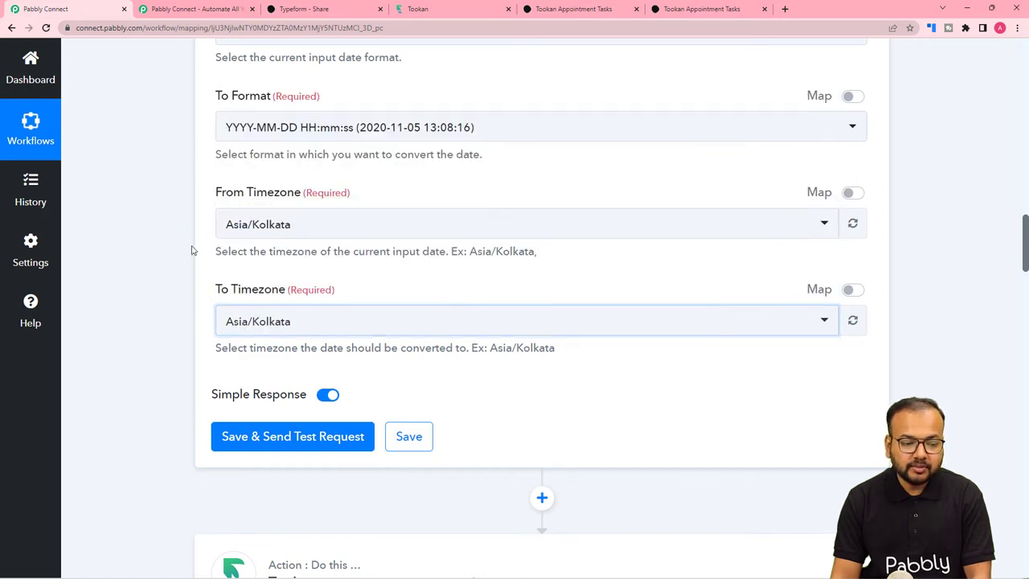
scroll(227, 180, down, 2)
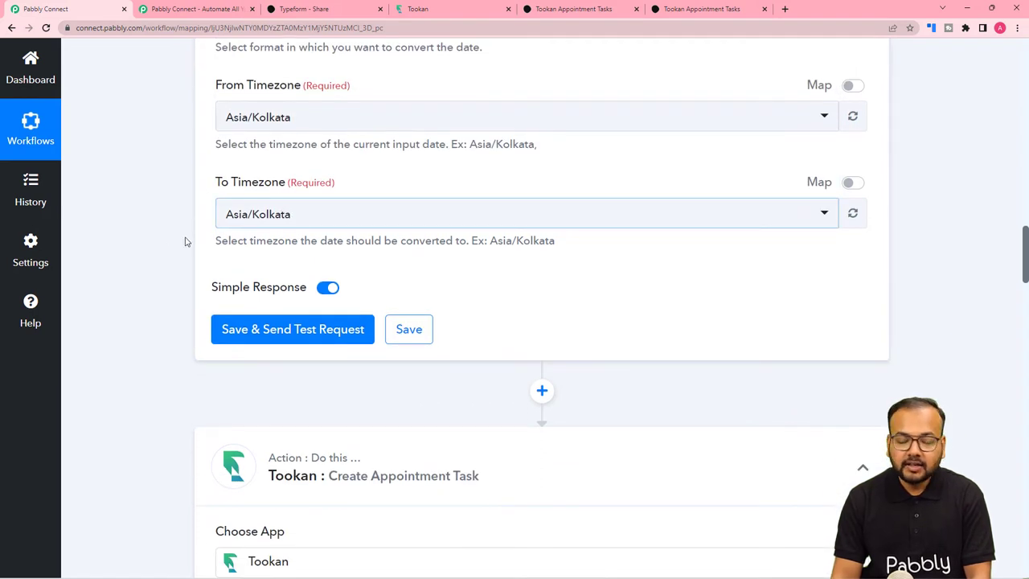
scroll(239, 264, down, 3)
click(280, 168)
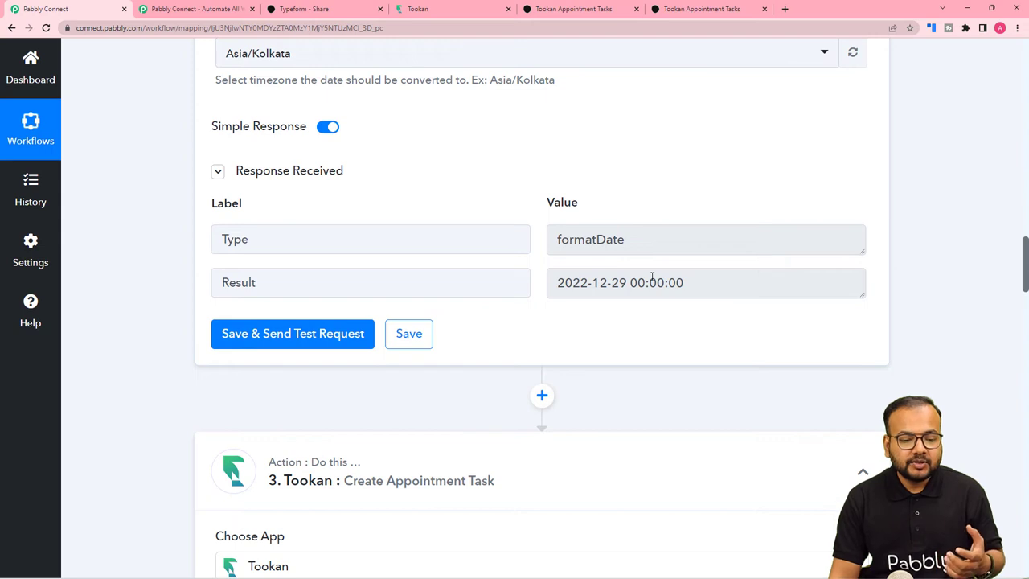
scroll(652, 276, down, 1)
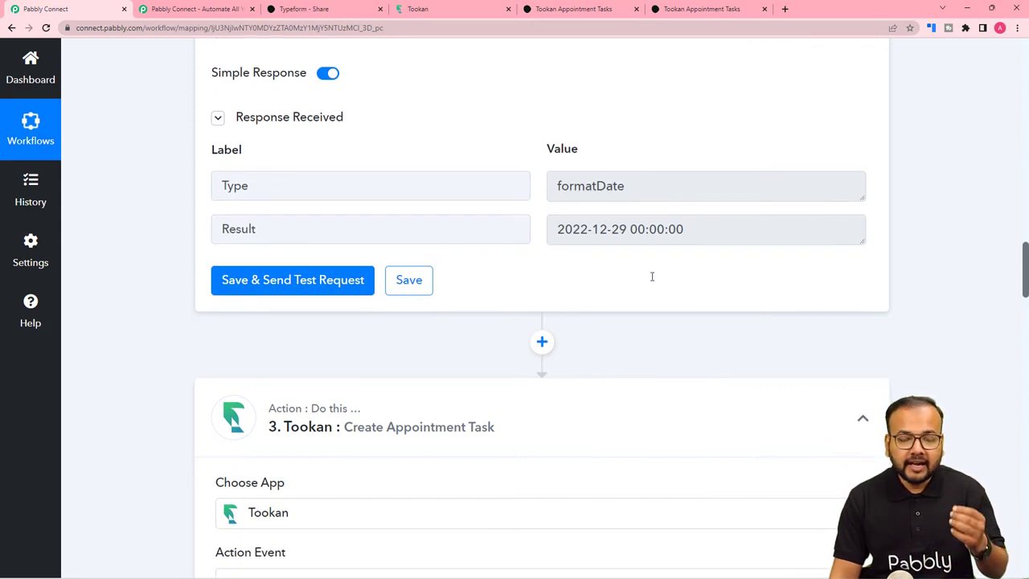
Step: Add a connected Date/Time Formatter step with the Add/Subtract Time event before the Tookan step
click(542, 342)
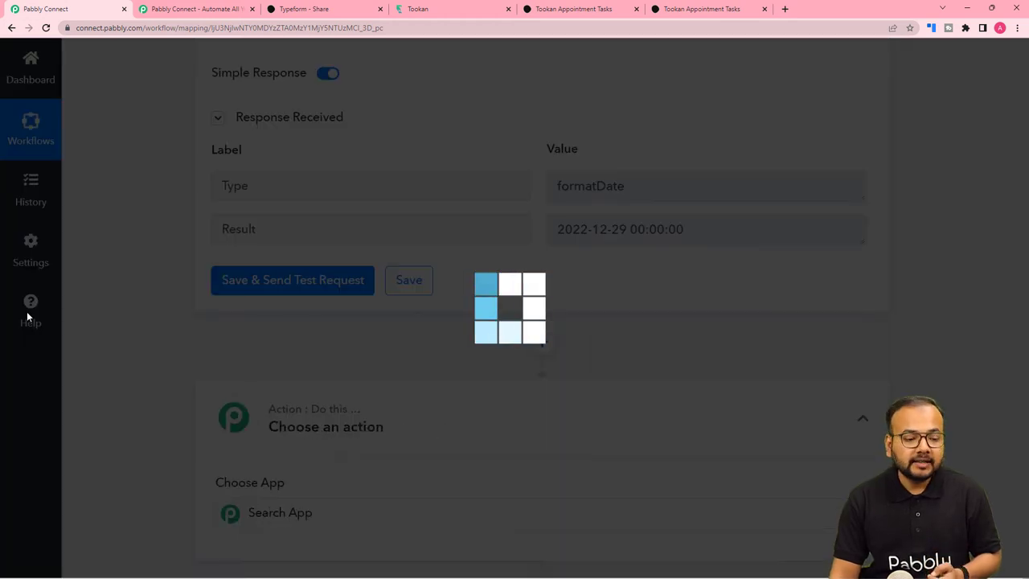
scroll(147, 307, down, 3)
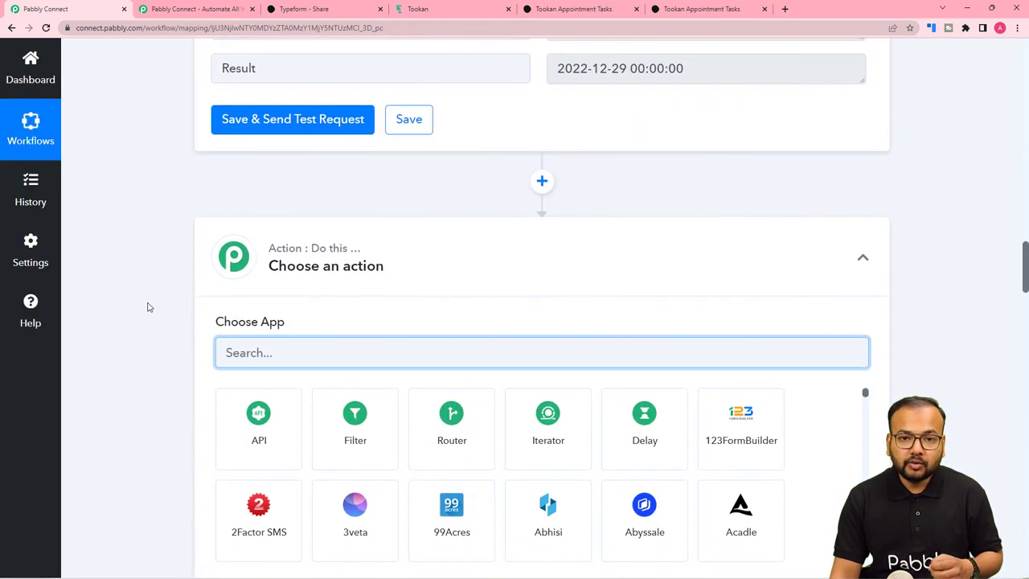
text(datre)
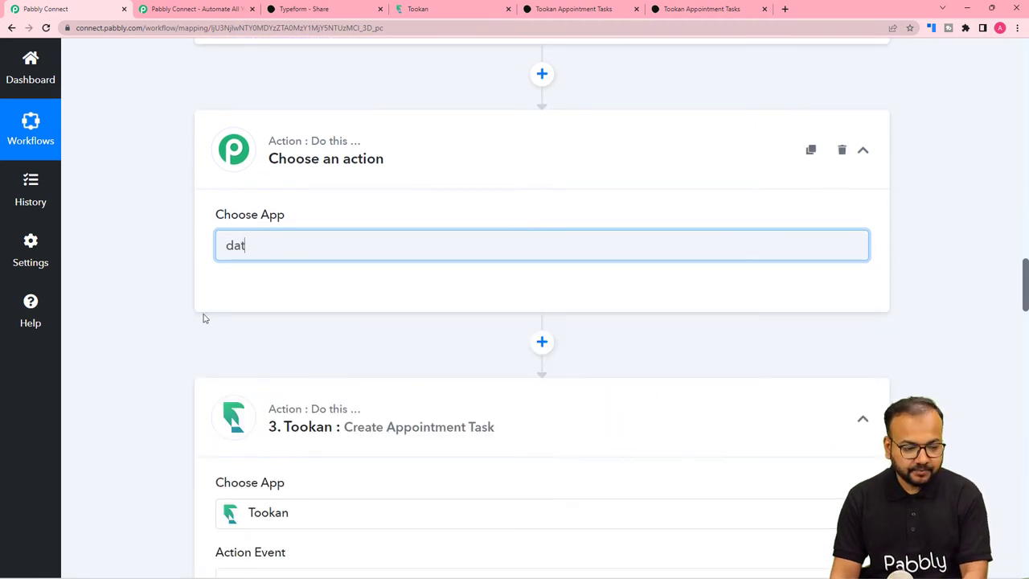
click(721, 331)
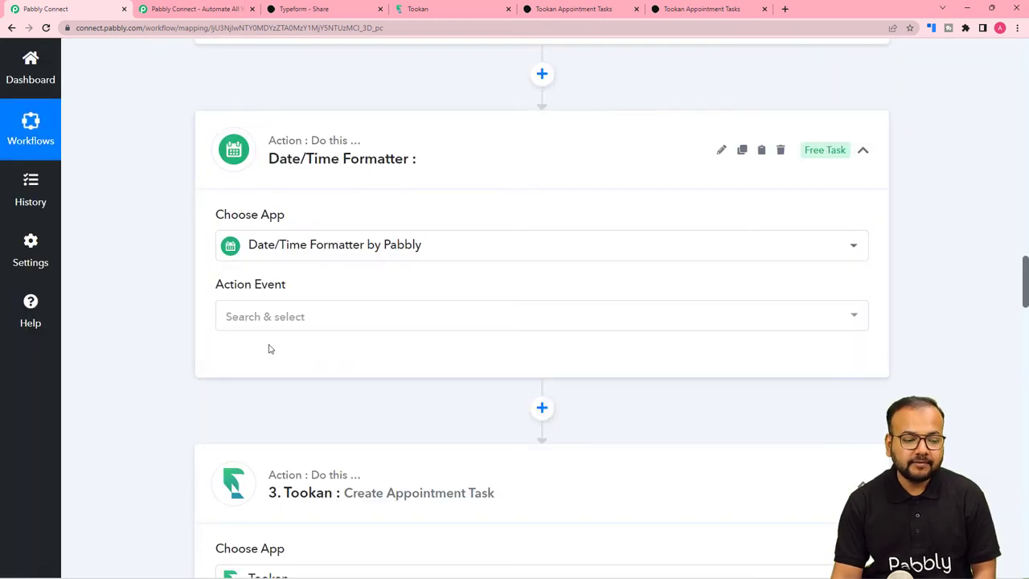
click(232, 317)
scroll(273, 454, down, 2)
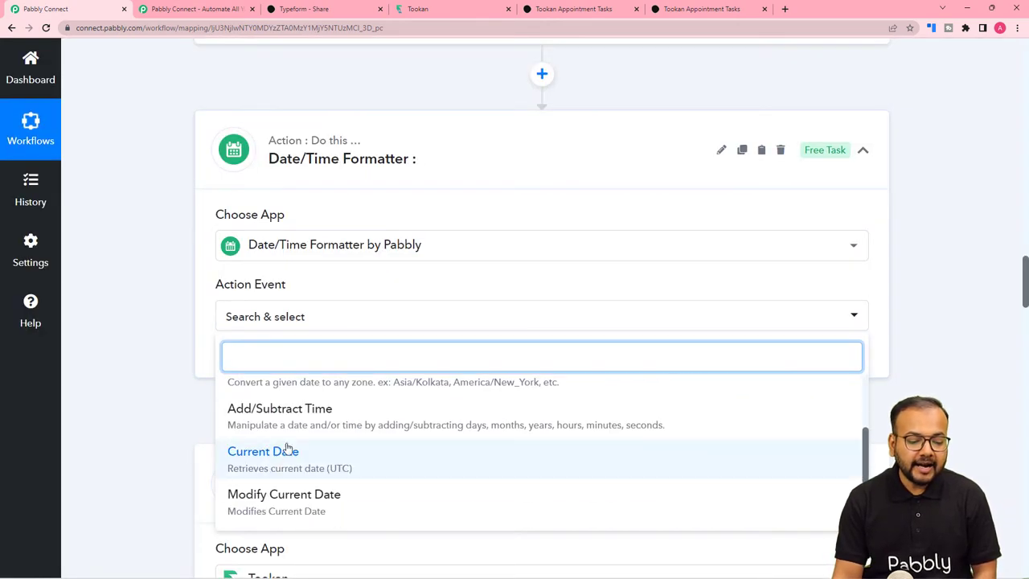
click(340, 423)
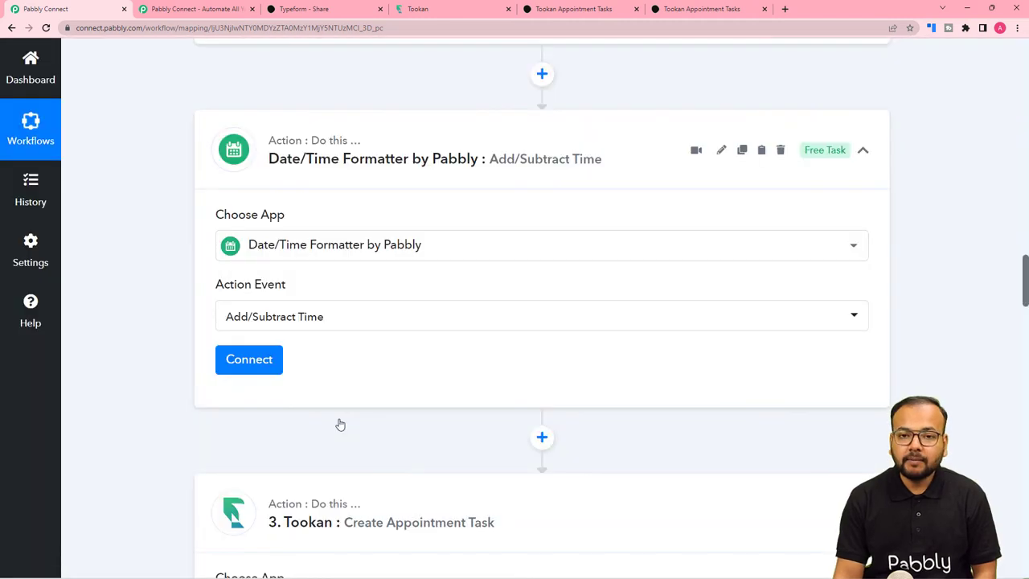
scroll(340, 422, up, 4)
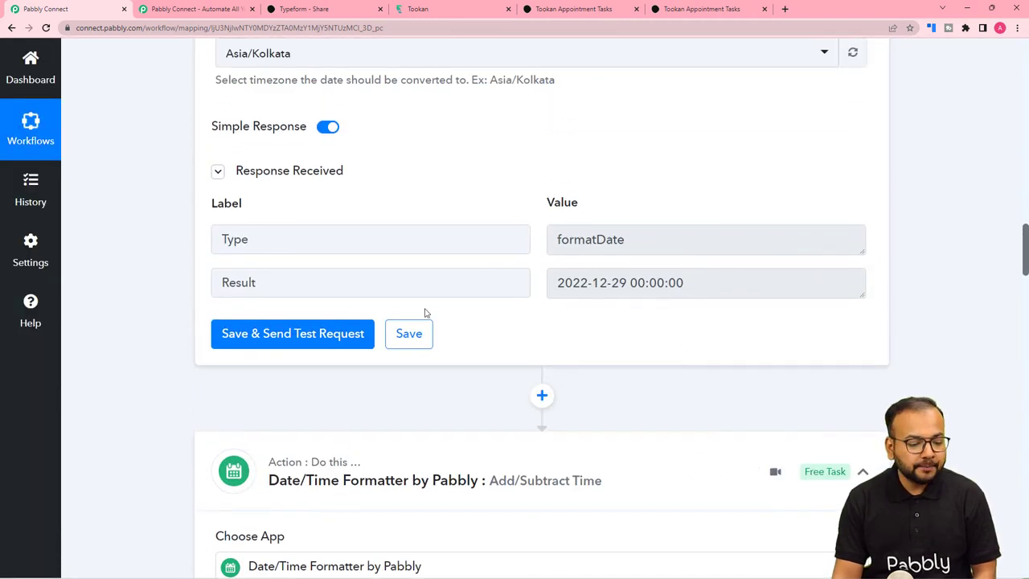
scroll(425, 314, down, 5)
click(228, 252)
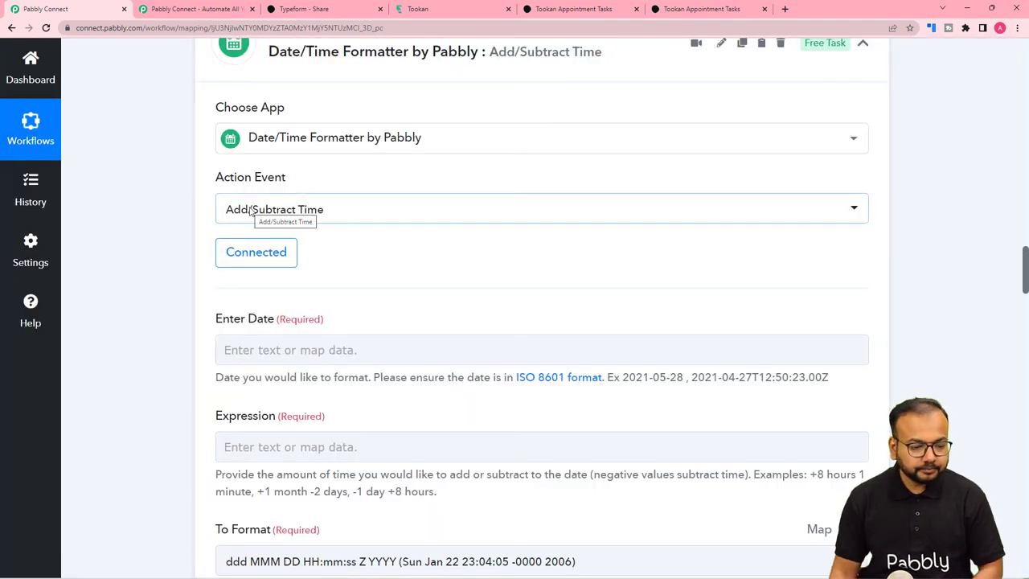
scroll(220, 230, down, 2)
click(302, 189)
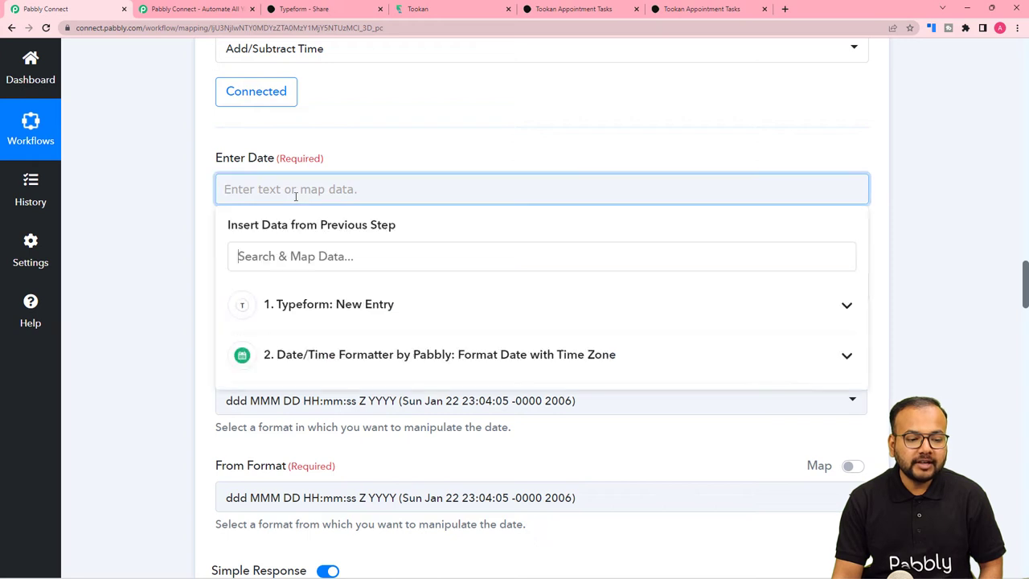
click(336, 355)
click(320, 434)
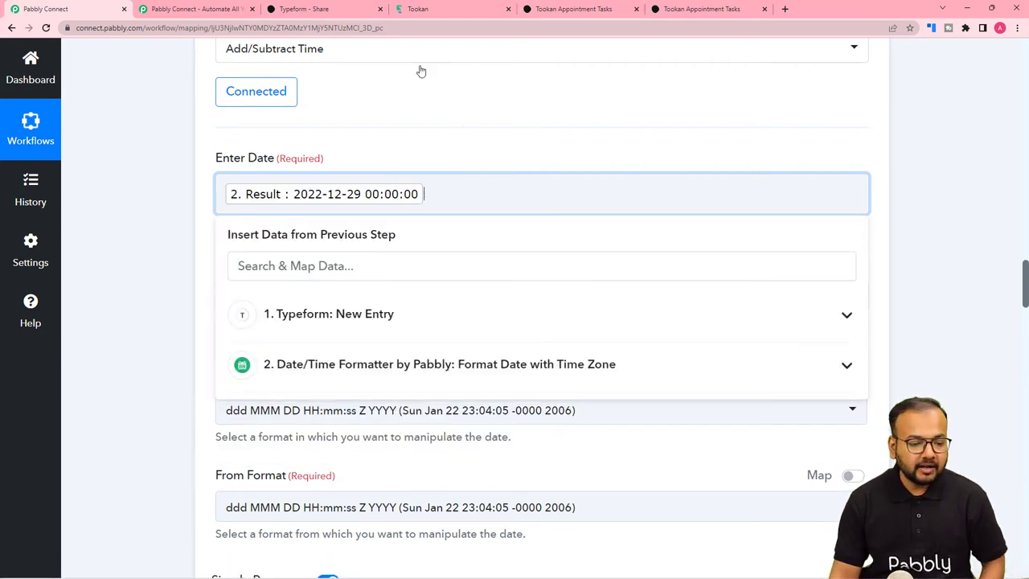
scroll(391, 115, down, 3)
click(184, 108)
scroll(169, 134, up, 3)
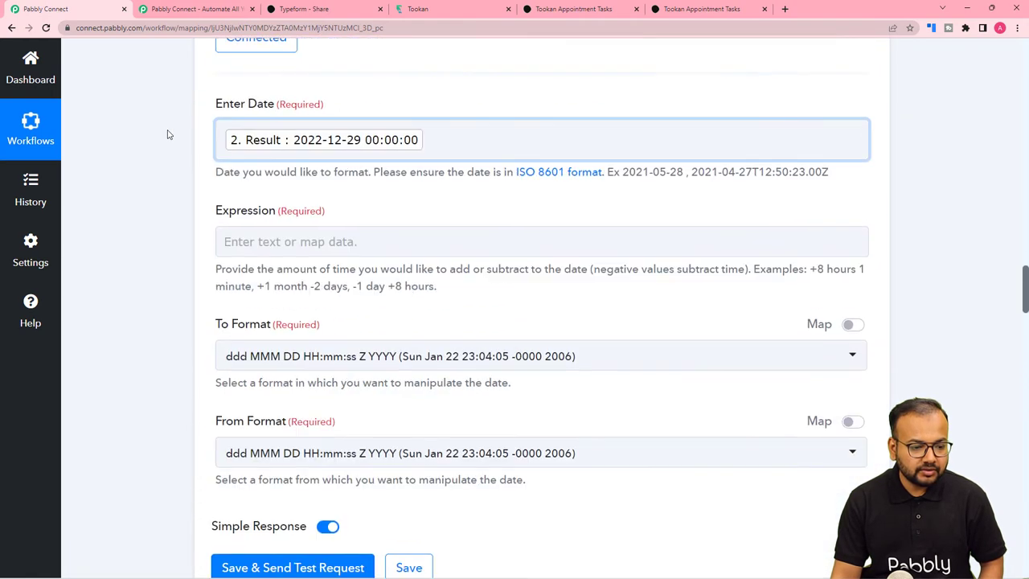
scroll(168, 134, down, 2)
scroll(184, 156, up, 2)
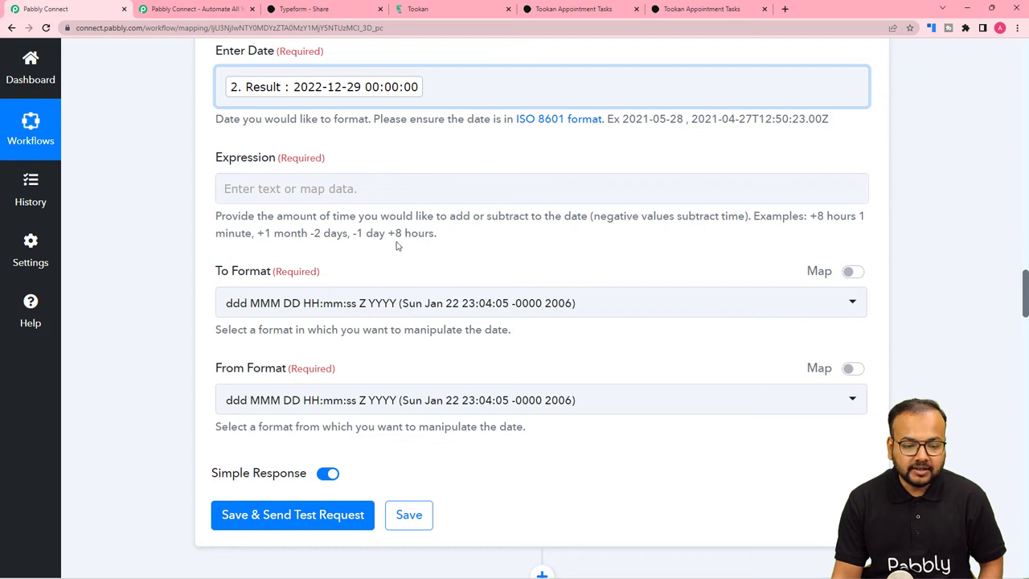
Step: Enter '+1 hours' as the Expression
click(369, 188)
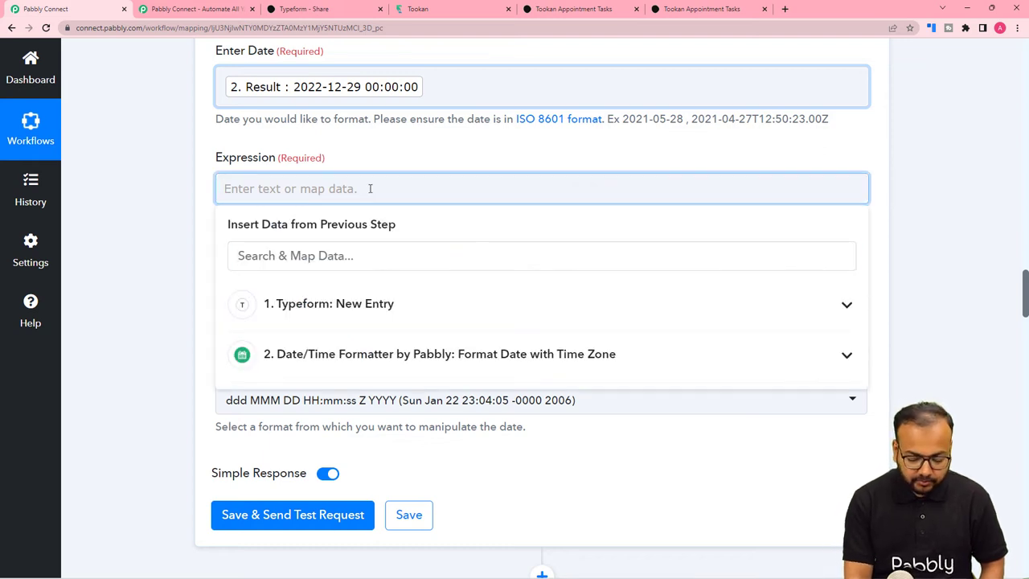
text(+)
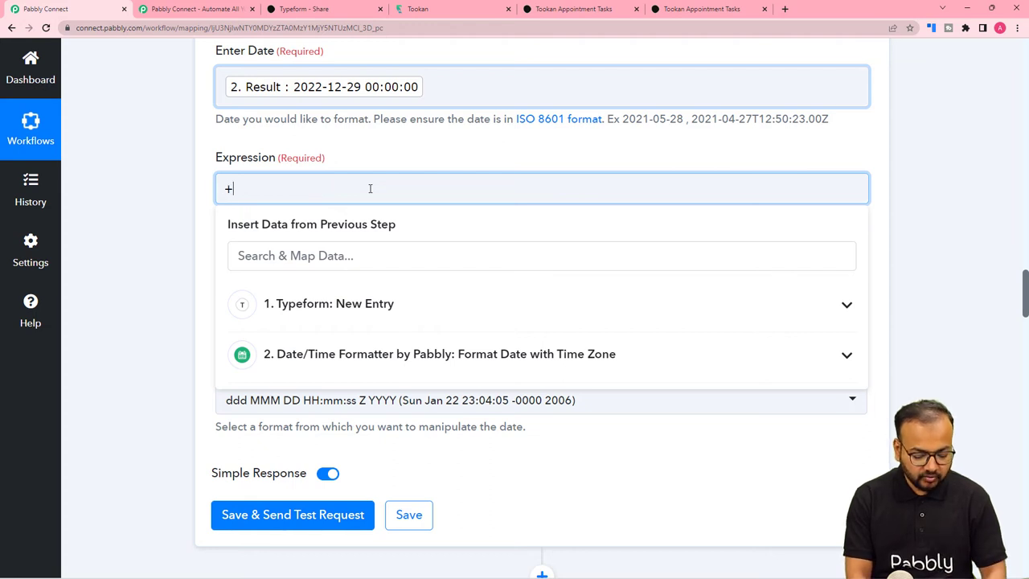
text(1 hpo)
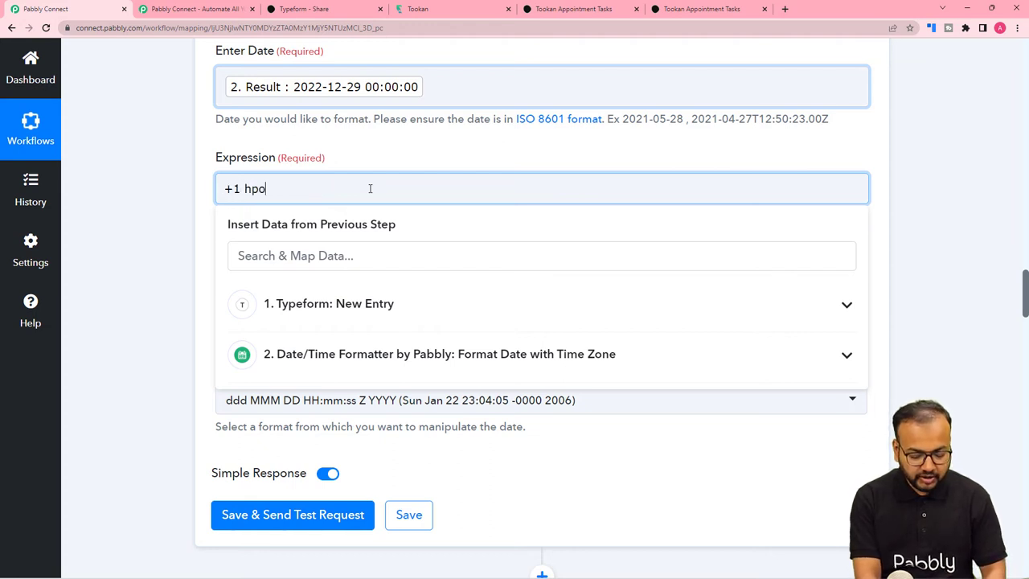
key(BackSpace)
key(BackSpace)
key(BackSpace)
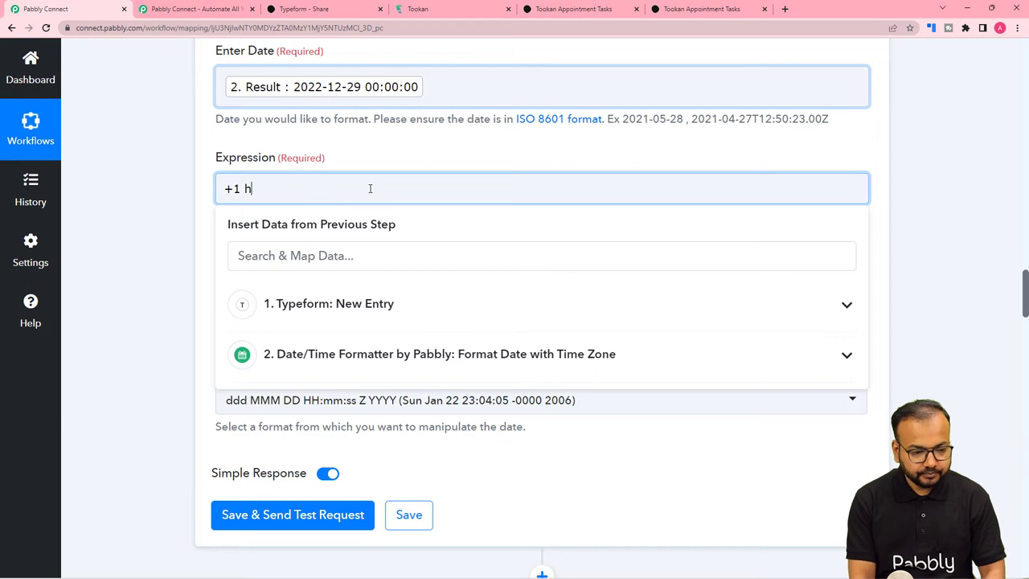
text(ours)
click(439, 219)
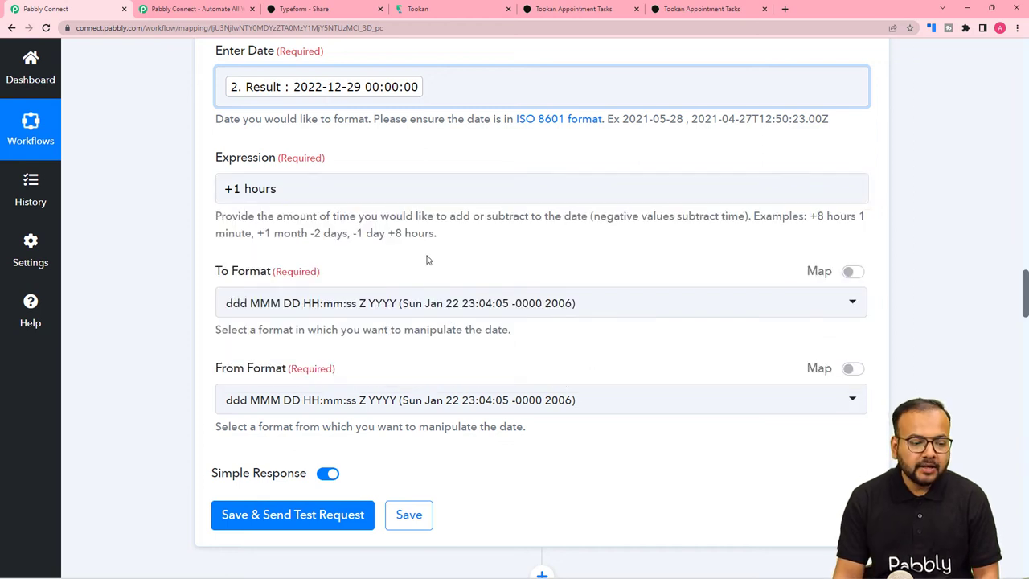
Step: Set the add-time step's To Format to YYYY-MM-DD HH:mm:ss Z
click(242, 310)
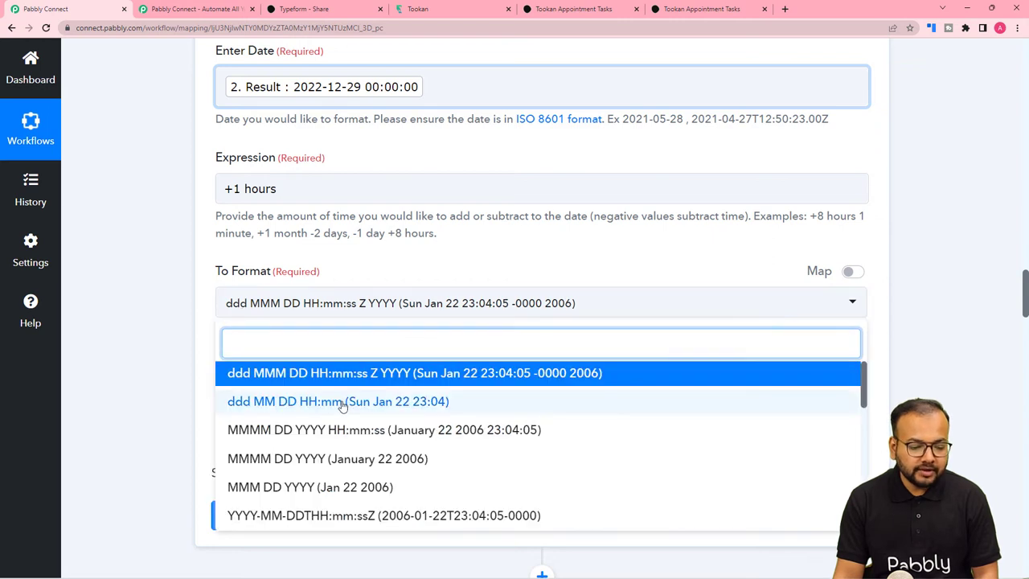
scroll(326, 454, down, 3)
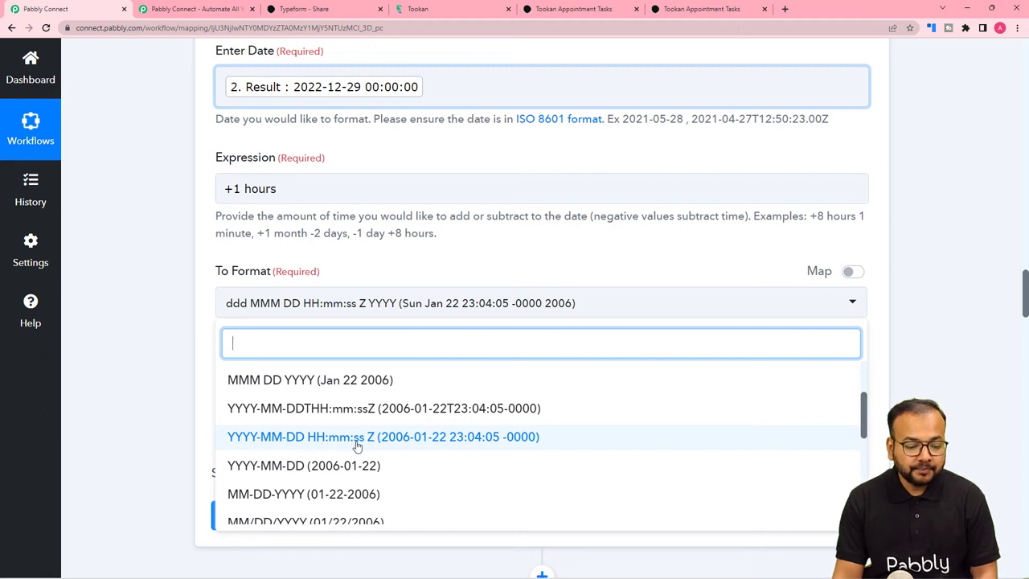
scroll(356, 447, down, 2)
scroll(346, 444, up, 2)
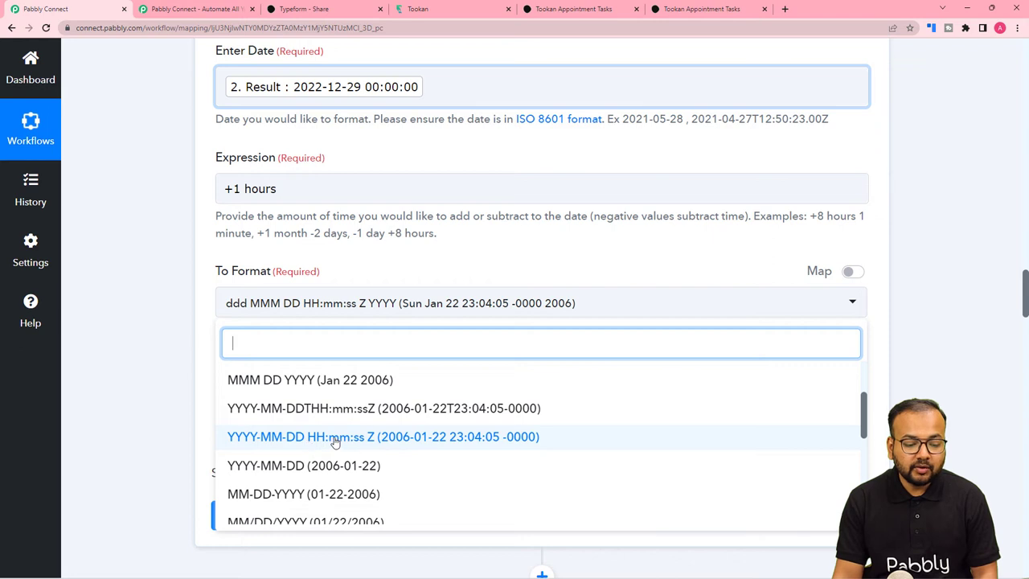
click(249, 437)
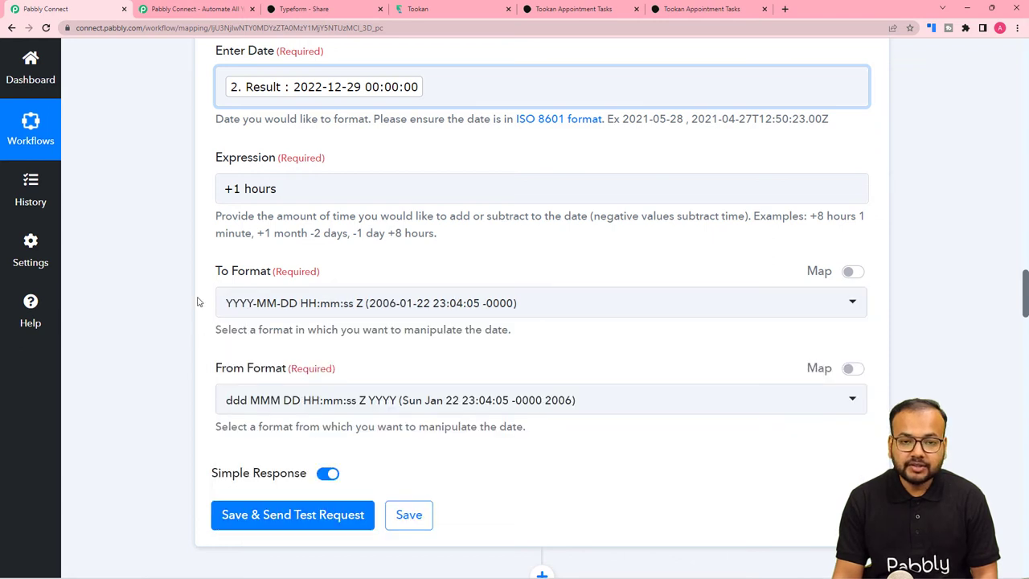
scroll(198, 302, down, 3)
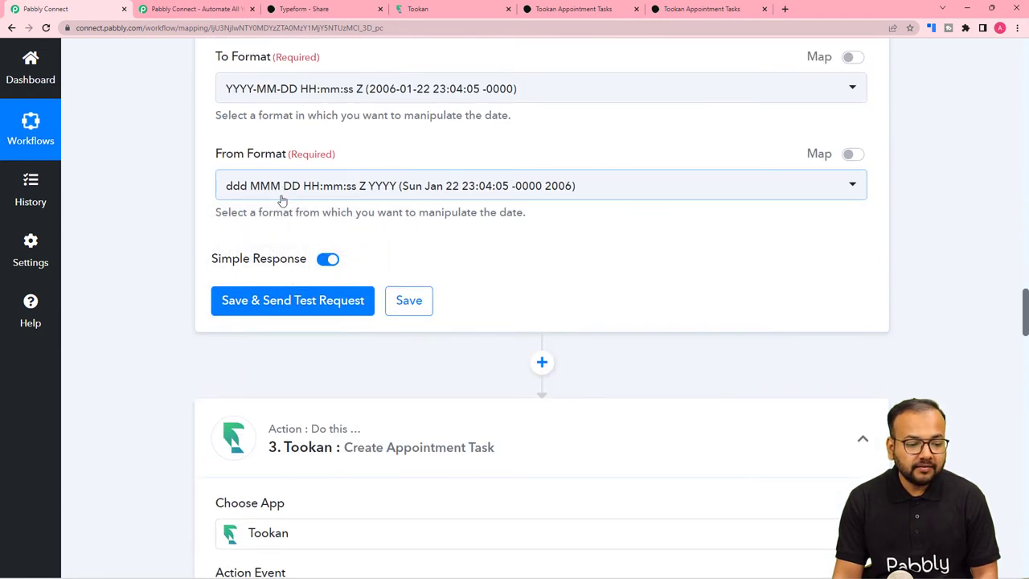
scroll(282, 201, up, 4)
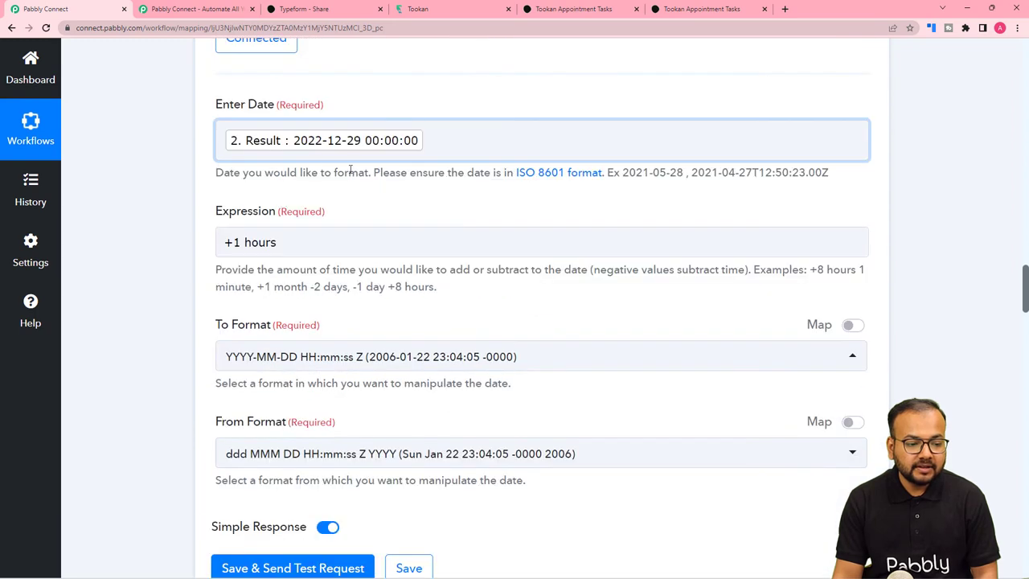
scroll(314, 189, down, 3)
click(307, 239)
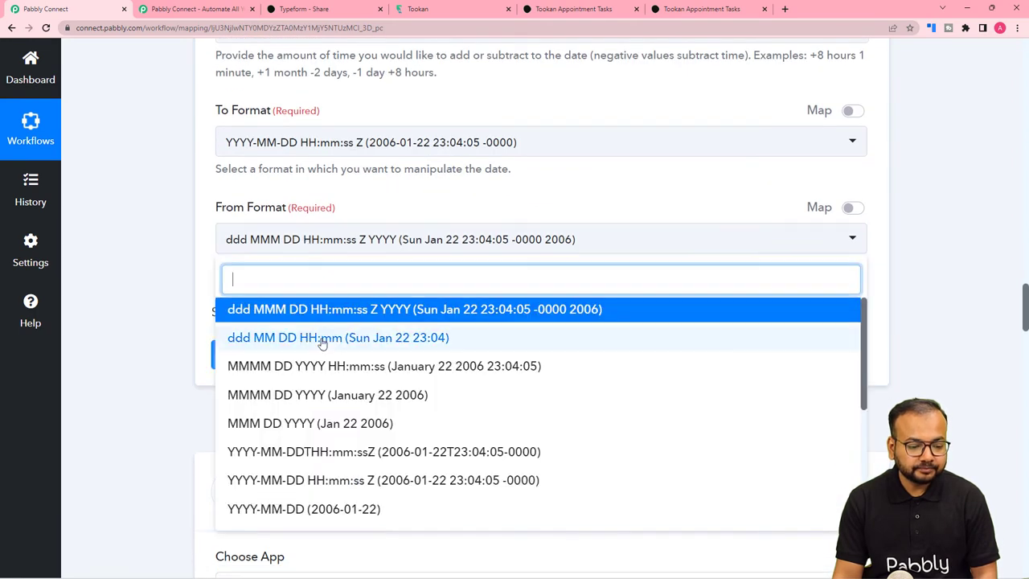
click(282, 479)
scroll(180, 294, up, 2)
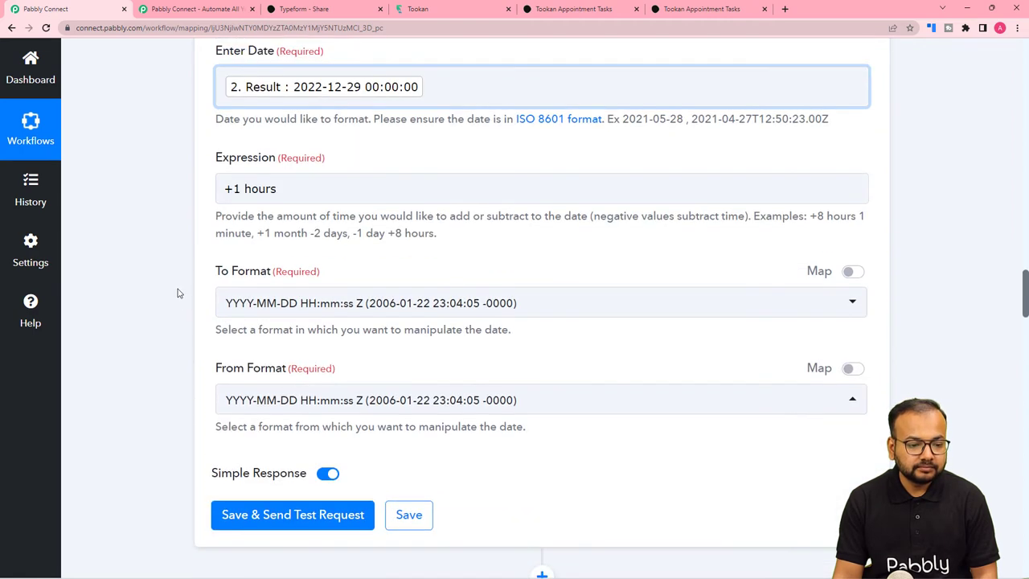
scroll(294, 285, down, 2)
click(296, 238)
scroll(309, 366, down, 1)
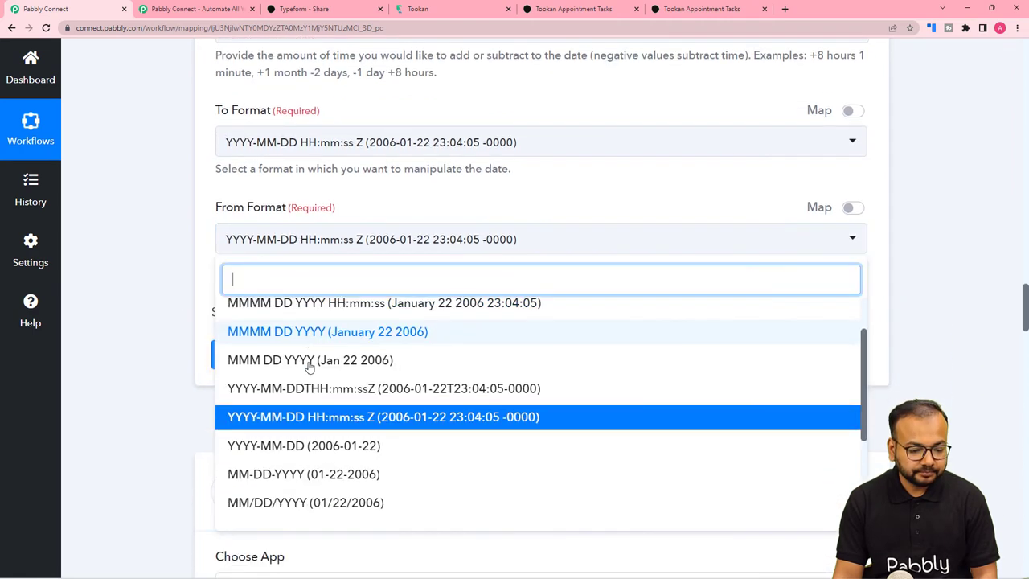
scroll(309, 366, down, 2)
click(149, 325)
scroll(203, 331, down, 1)
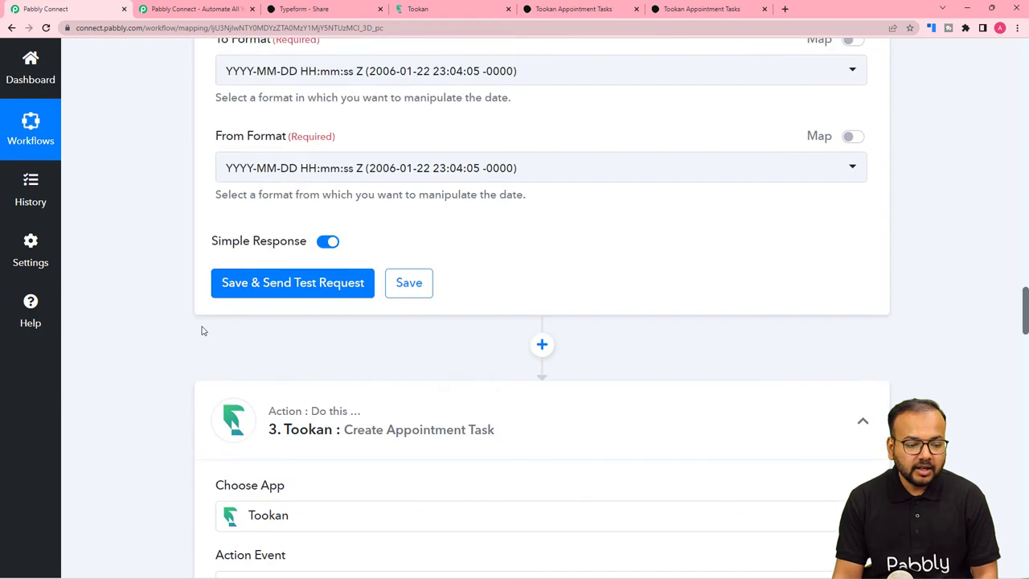
scroll(203, 330, down, 1)
click(278, 201)
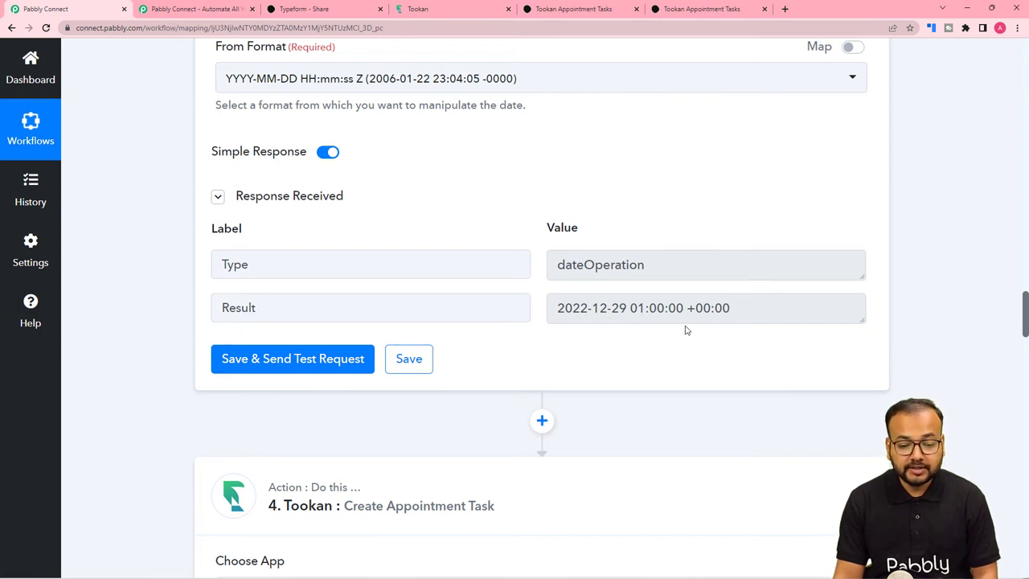
scroll(558, 333, down, 5)
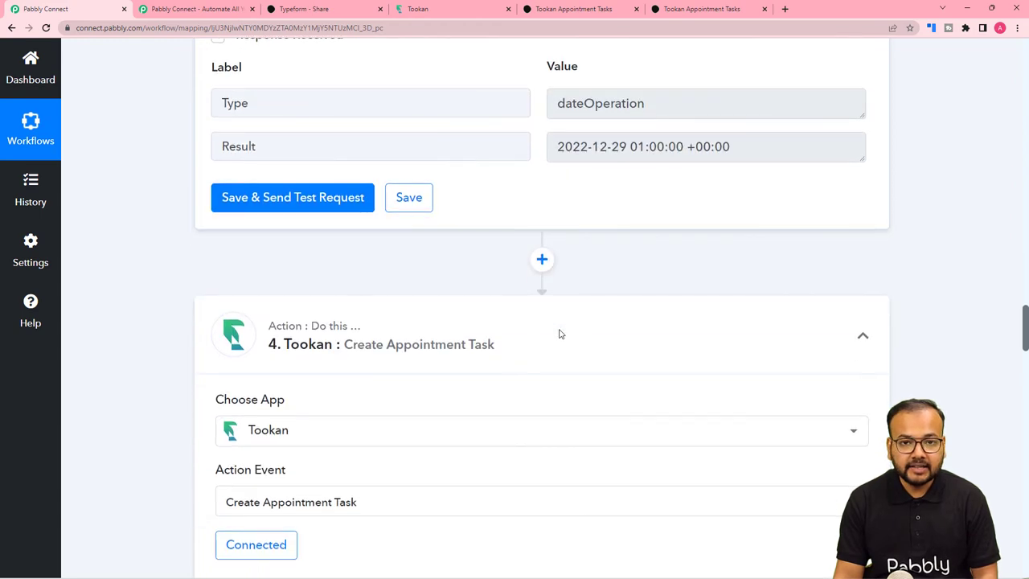
Step: Review the Start Time field's data mapping options on the Tookan action form
scroll(561, 335, down, 10)
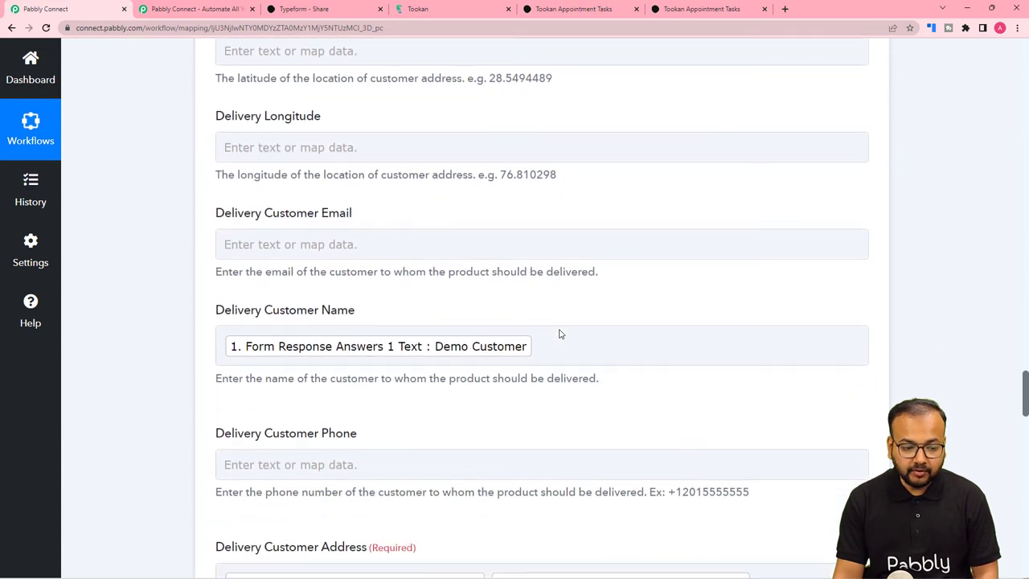
scroll(562, 336, down, 7)
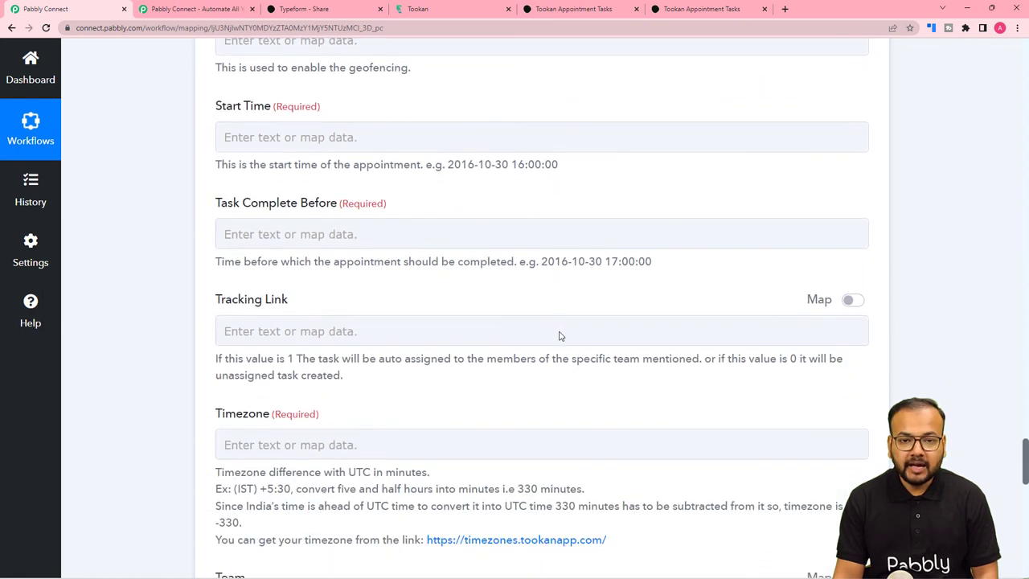
click(289, 136)
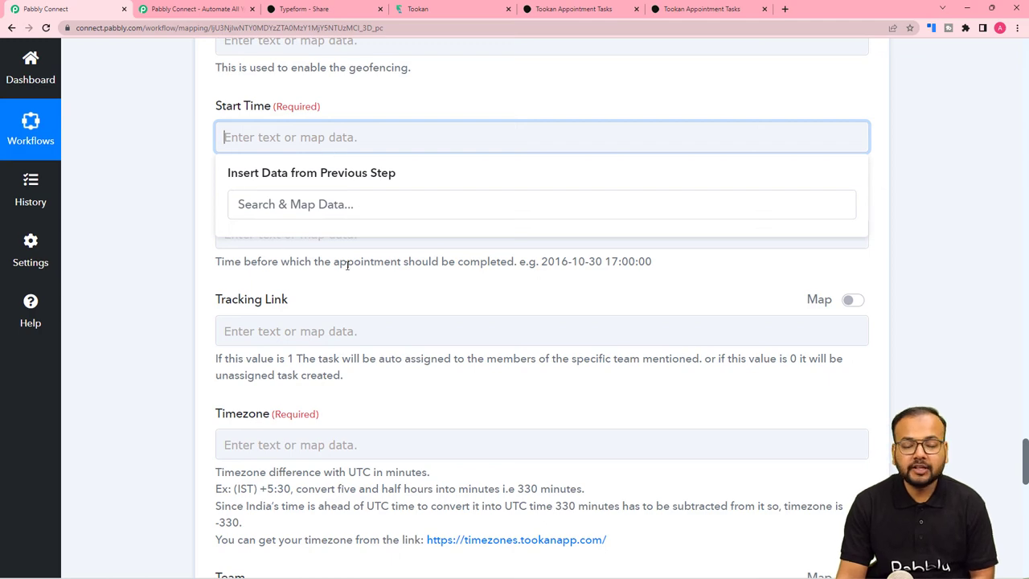
click(166, 259)
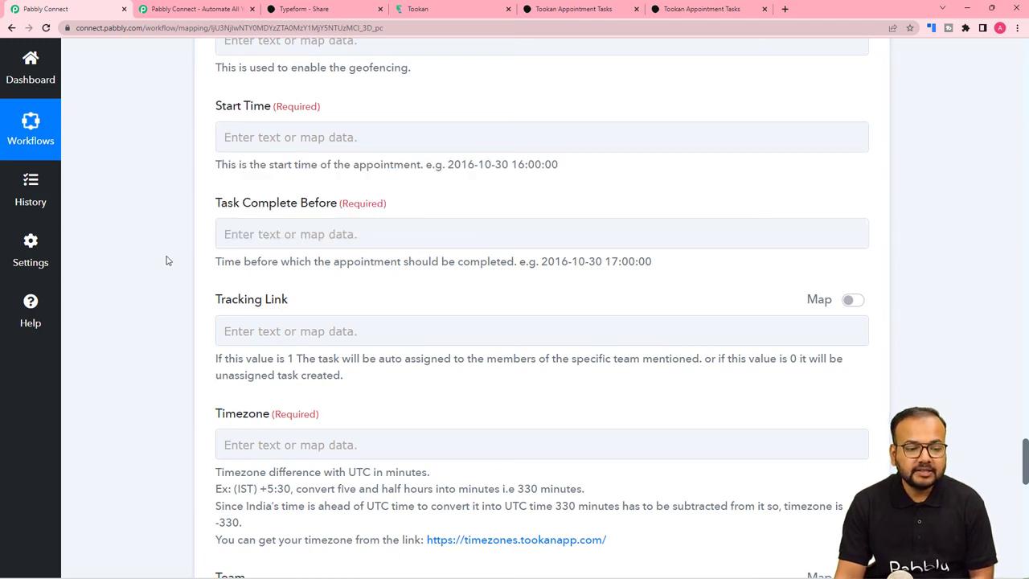
Step: Relink the Tookan step to the existing Tookan #4 connection and save it
scroll(167, 259, up, 3)
scroll(166, 259, up, 9)
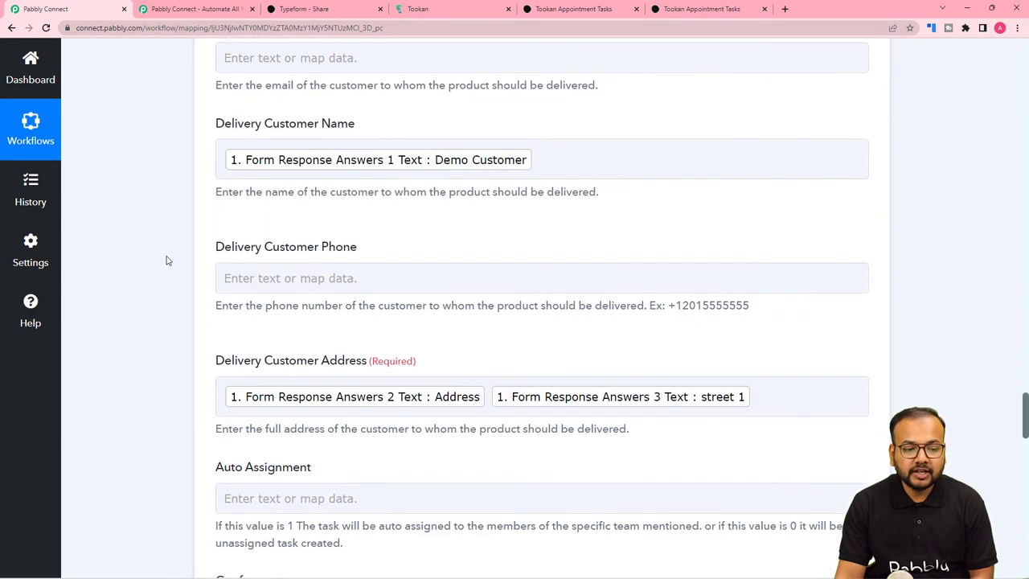
scroll(168, 260, up, 4)
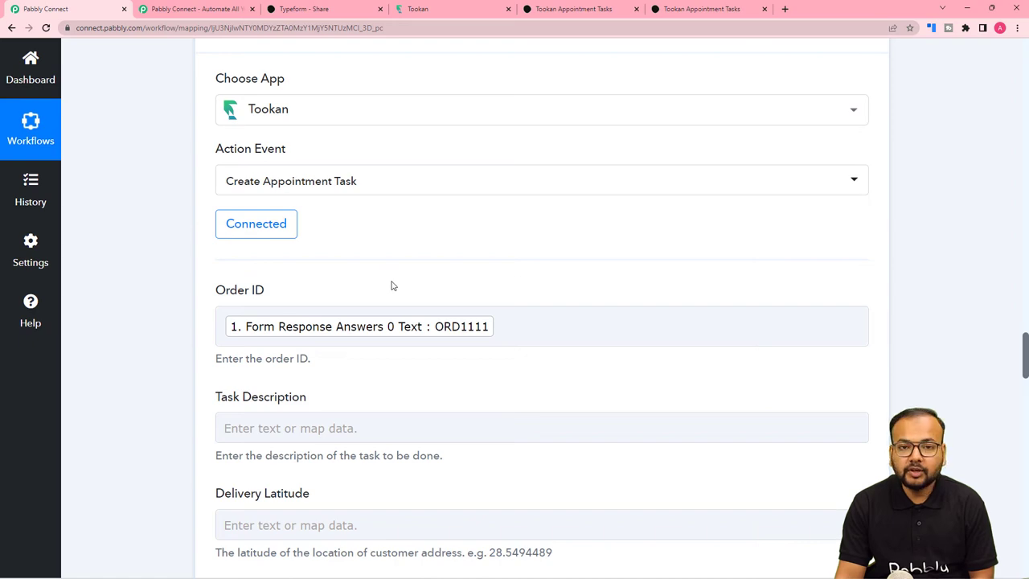
scroll(393, 285, up, 1)
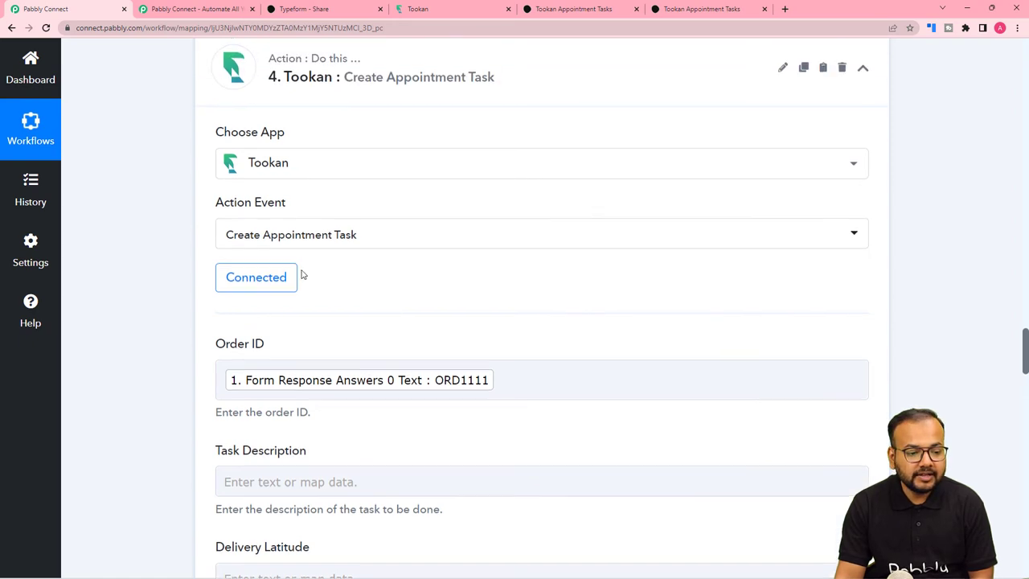
click(255, 287)
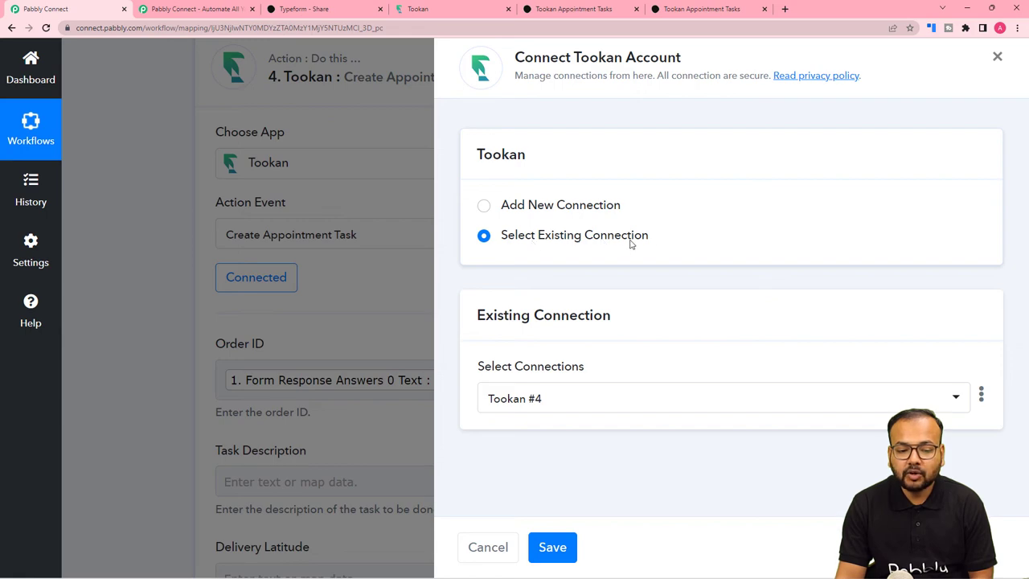
click(546, 549)
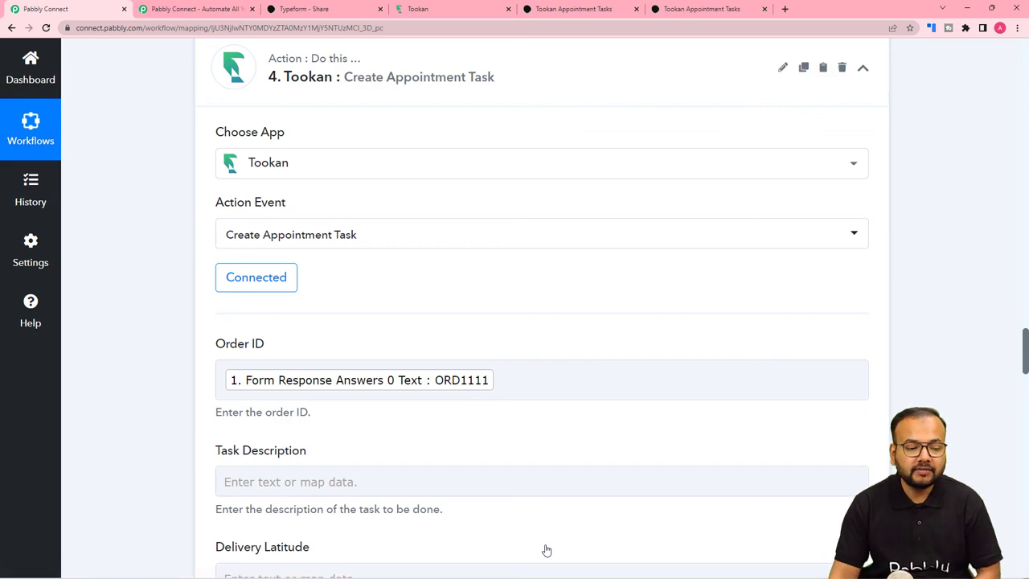
scroll(200, 319, down, 10)
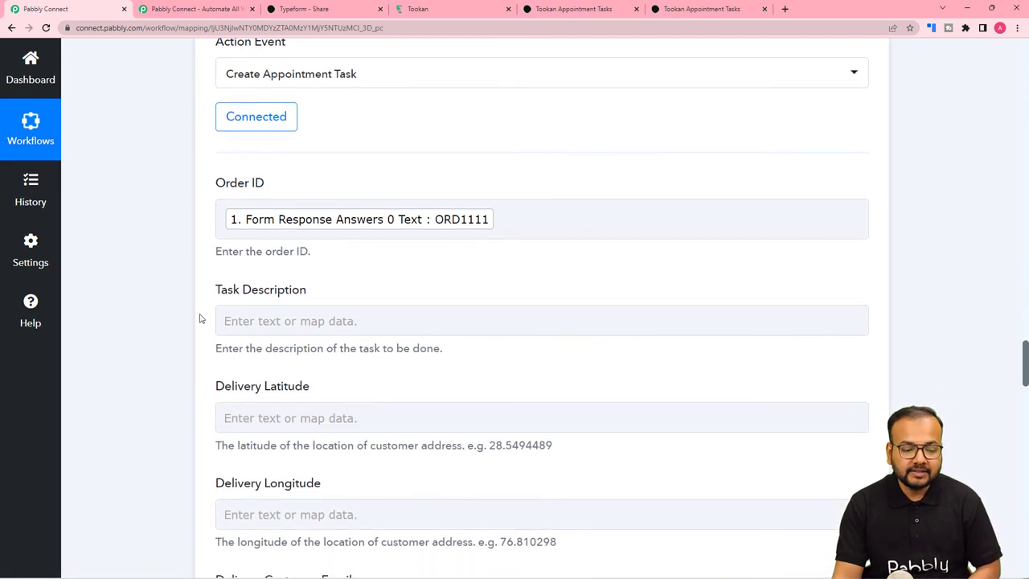
scroll(200, 319, down, 5)
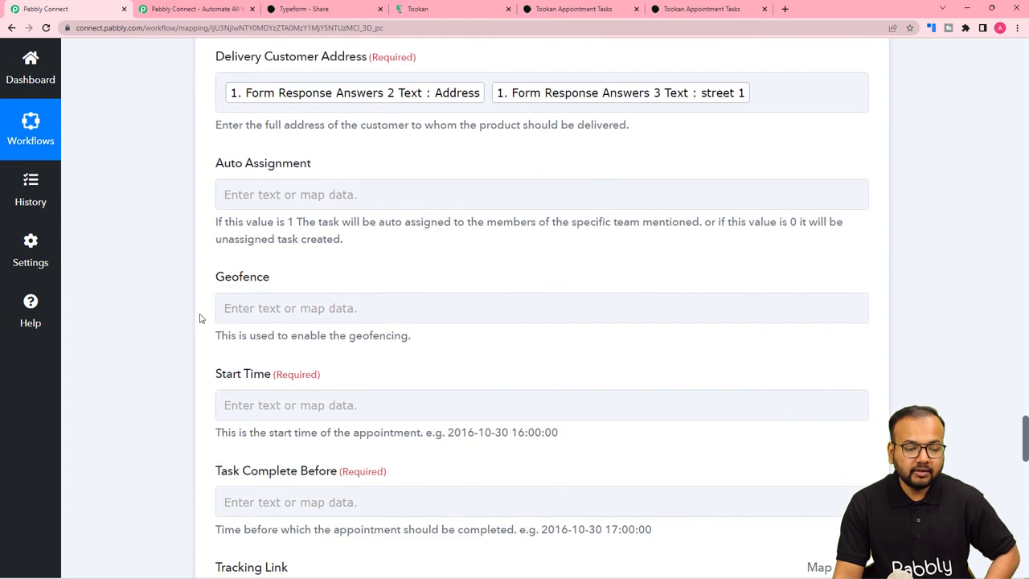
click(294, 300)
scroll(294, 301, down, 2)
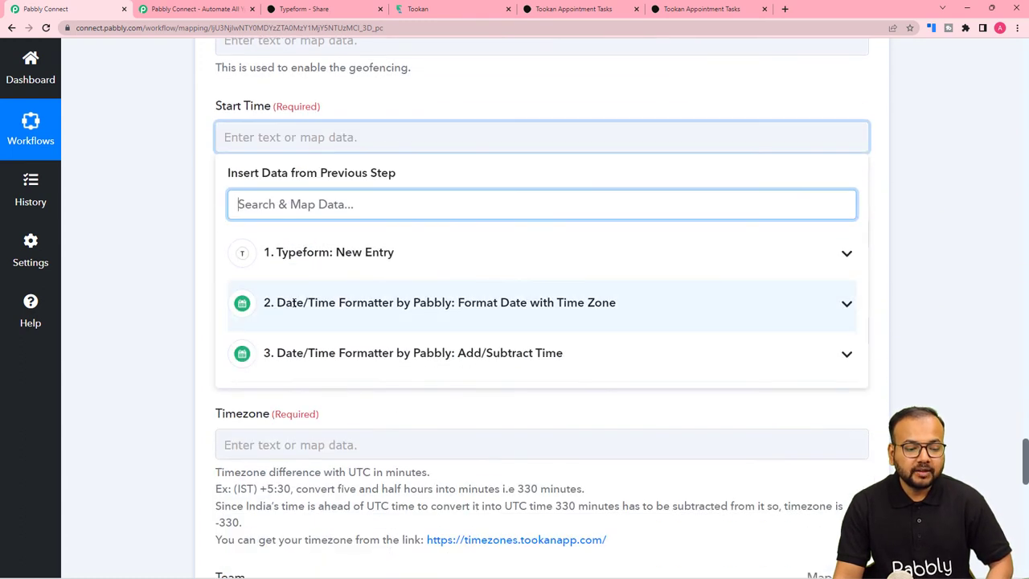
click(378, 315)
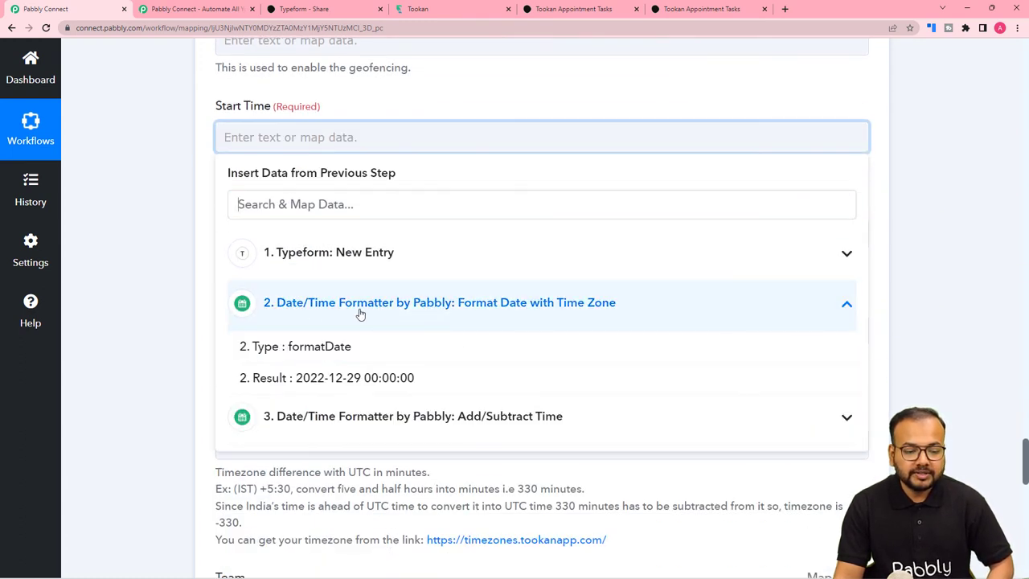
click(354, 375)
click(156, 247)
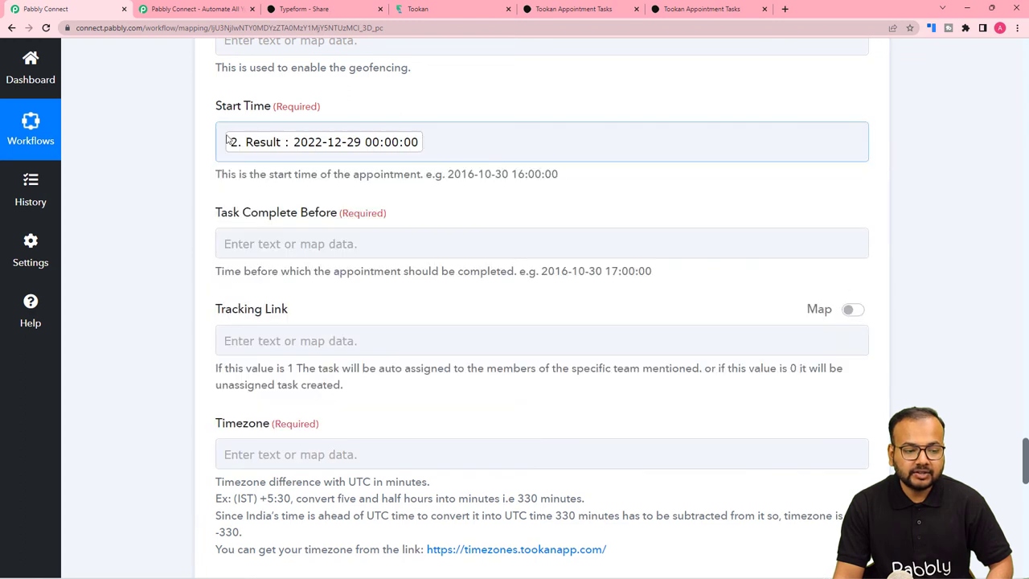
Step: Map Task Complete Before to the Add/Subtract Time step's one-hour-later Result
click(340, 243)
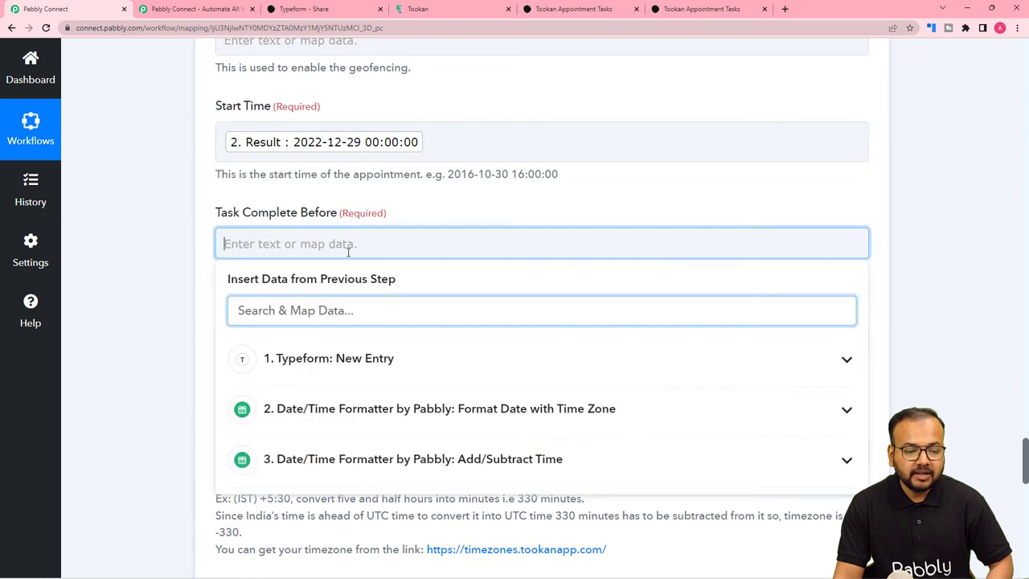
click(378, 457)
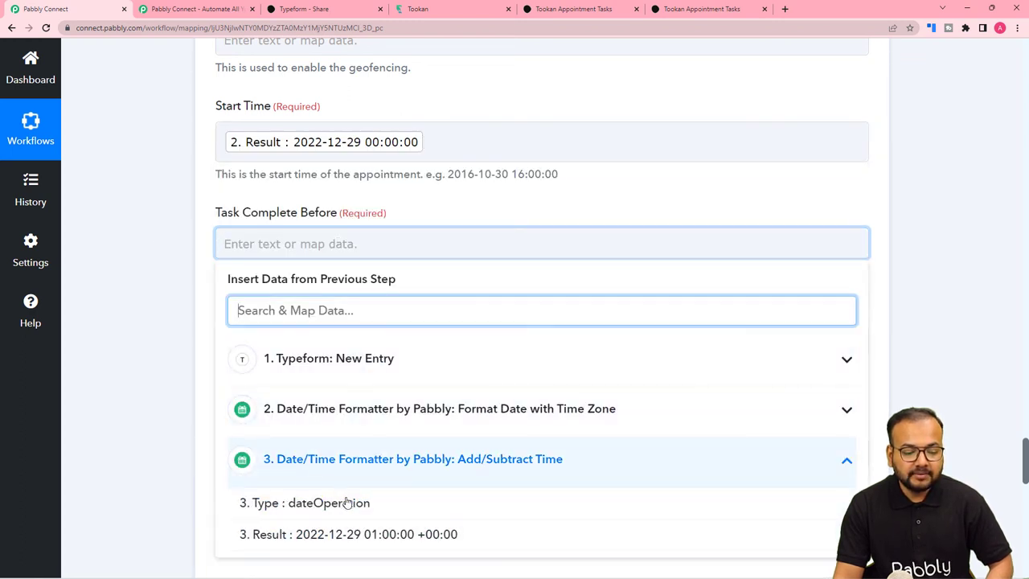
click(301, 537)
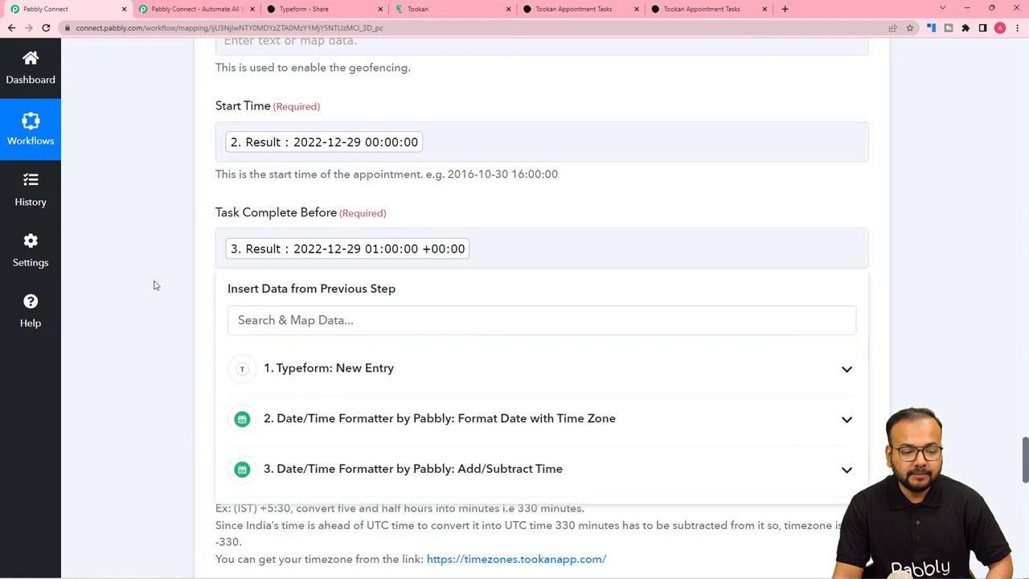
click(153, 285)
scroll(153, 285, down, 4)
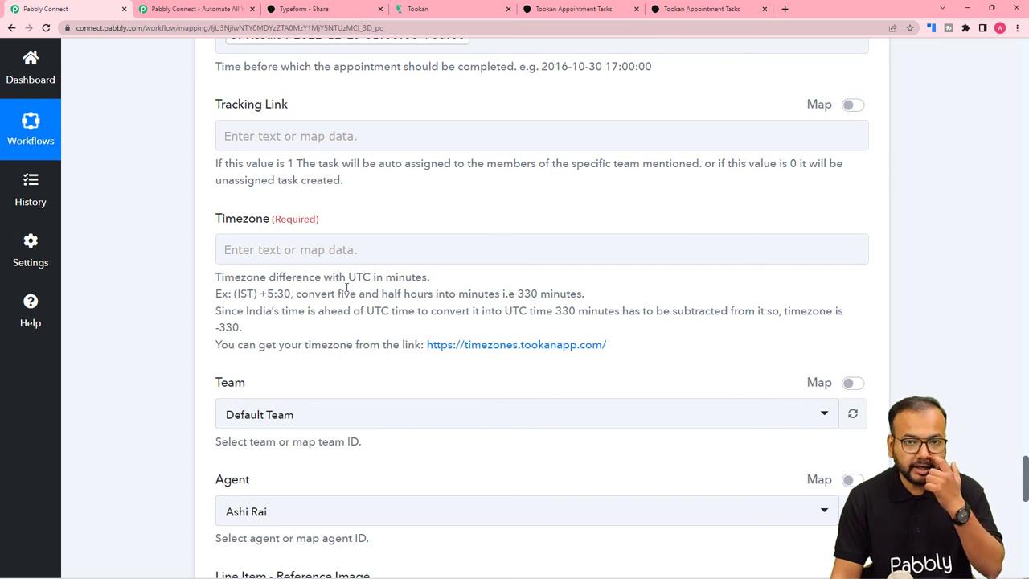
Step: Enter -330 in the Tookan task's Timezone field, India's UTC offset in minutes
click(271, 252)
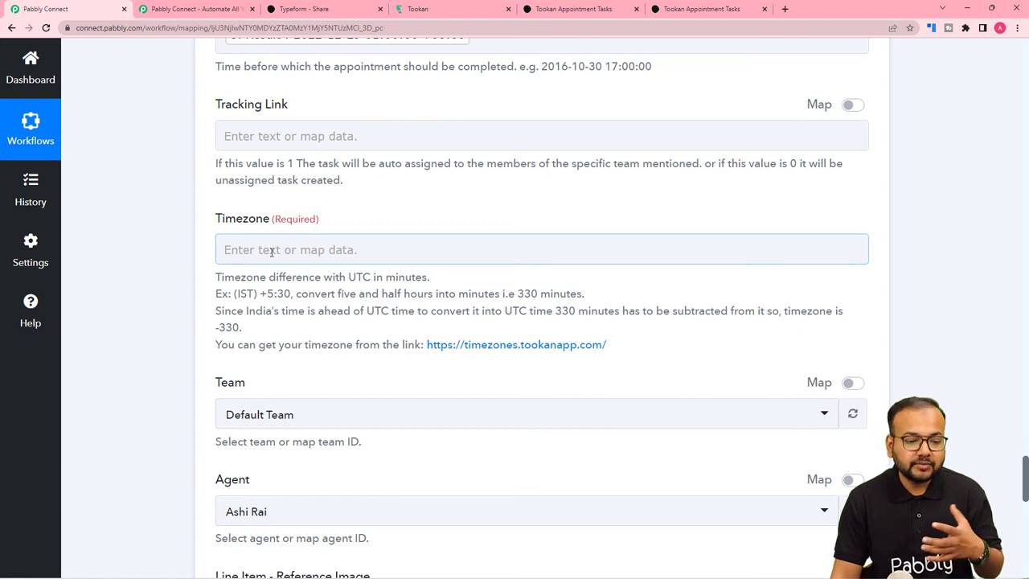
click(406, 205)
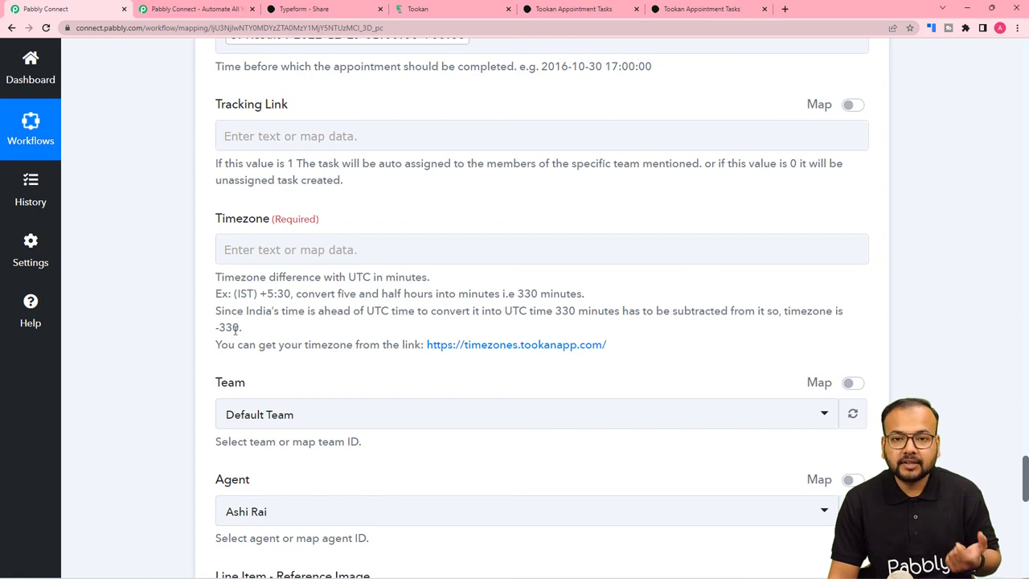
click(260, 258)
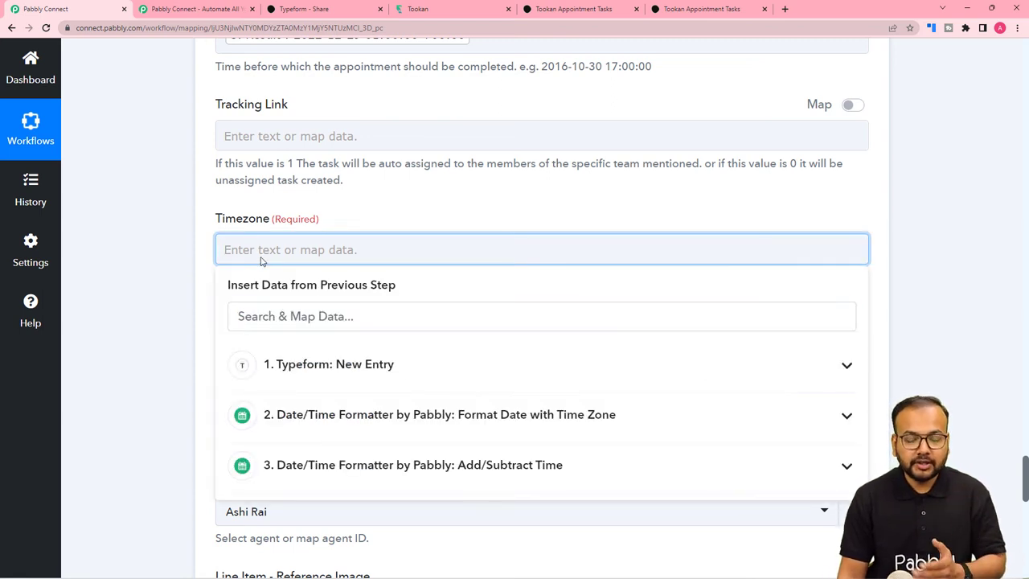
text(-330)
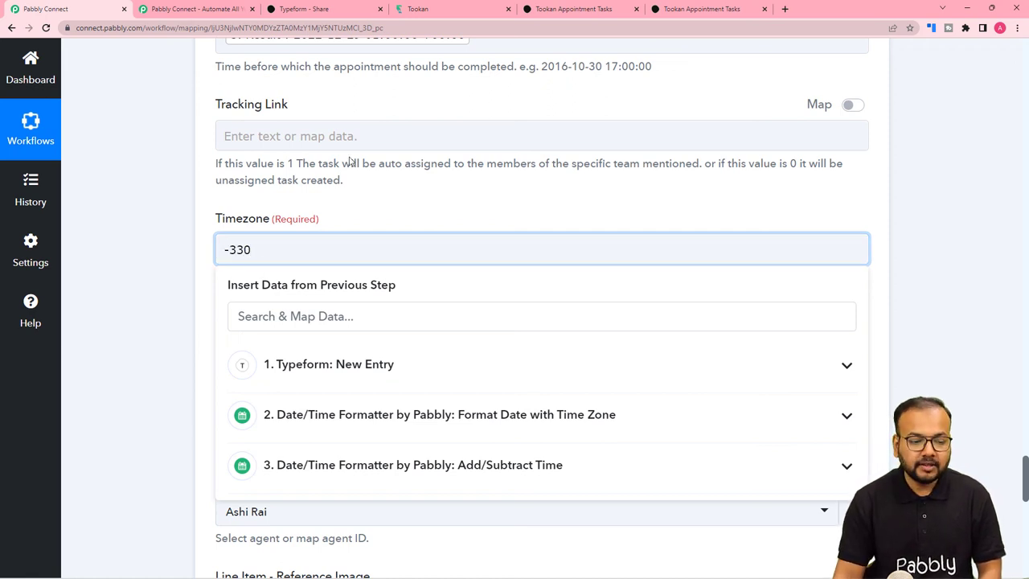
click(355, 201)
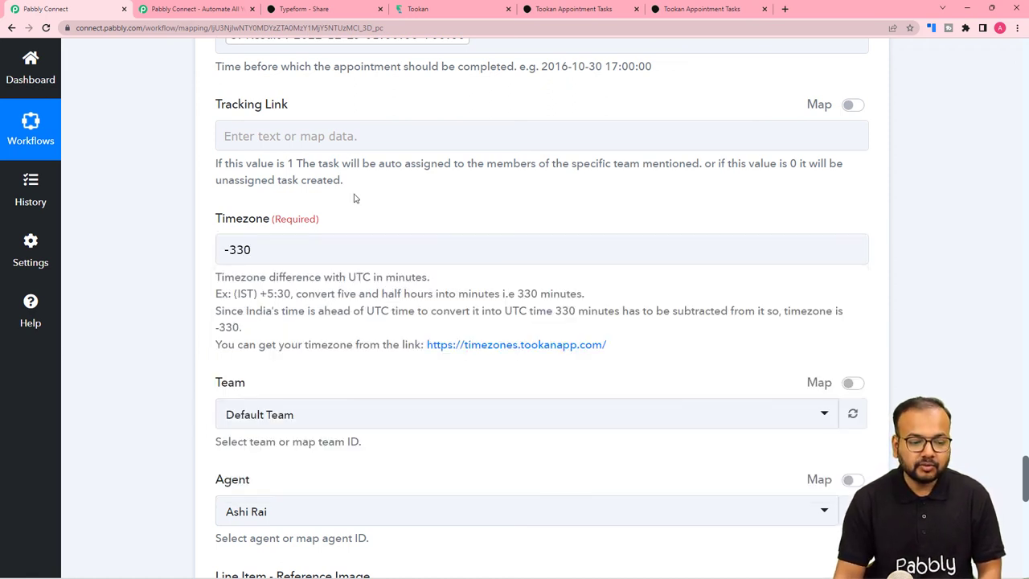
scroll(354, 203, down, 2)
scroll(269, 205, down, 2)
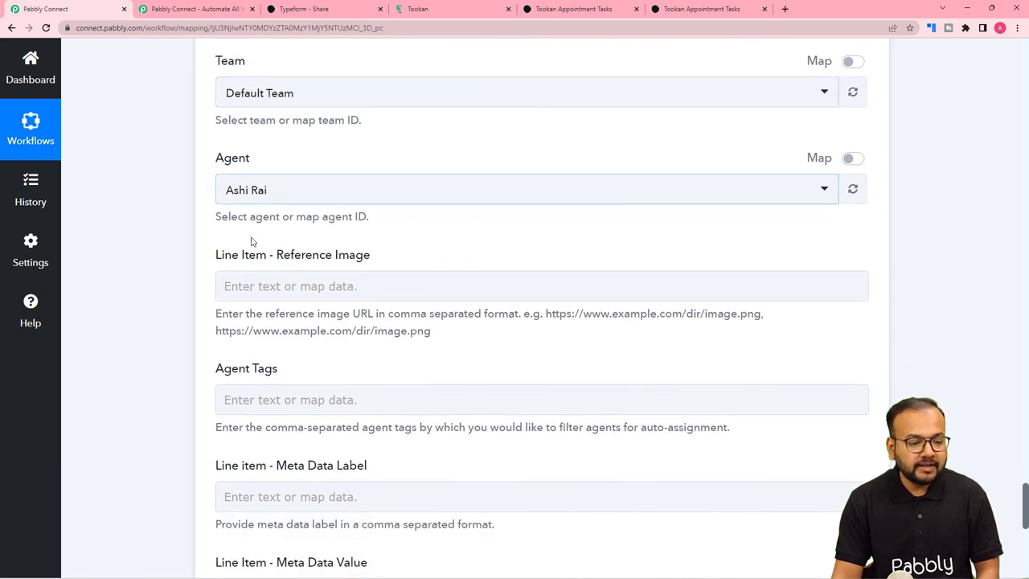
scroll(193, 242, down, 6)
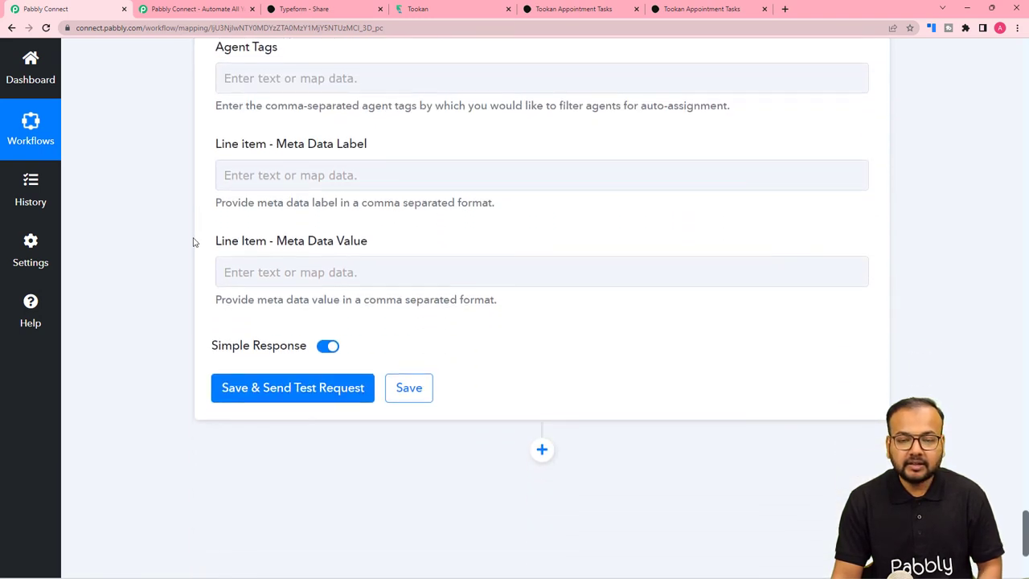
scroll(193, 241, up, 10)
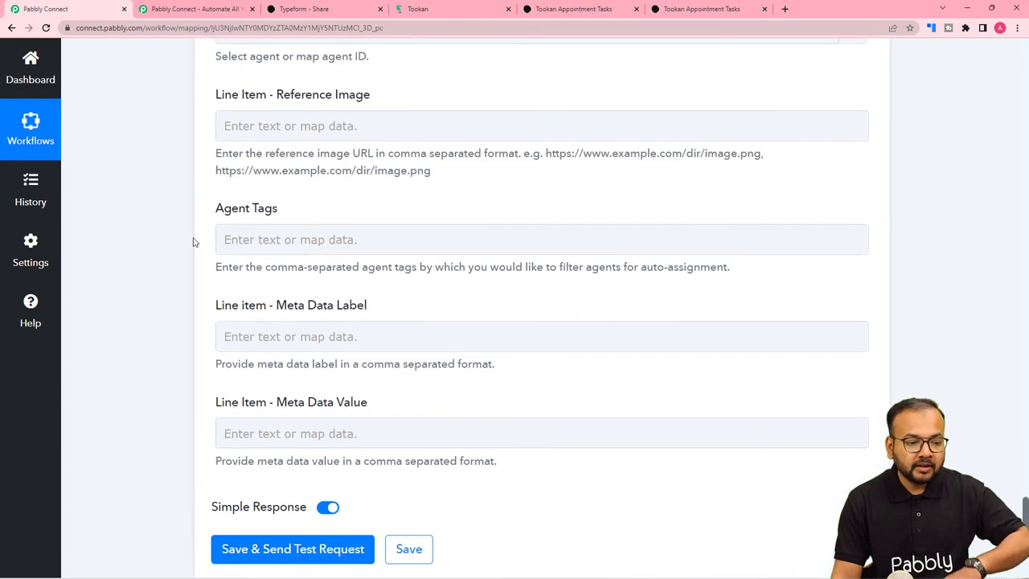
scroll(174, 236, down, 8)
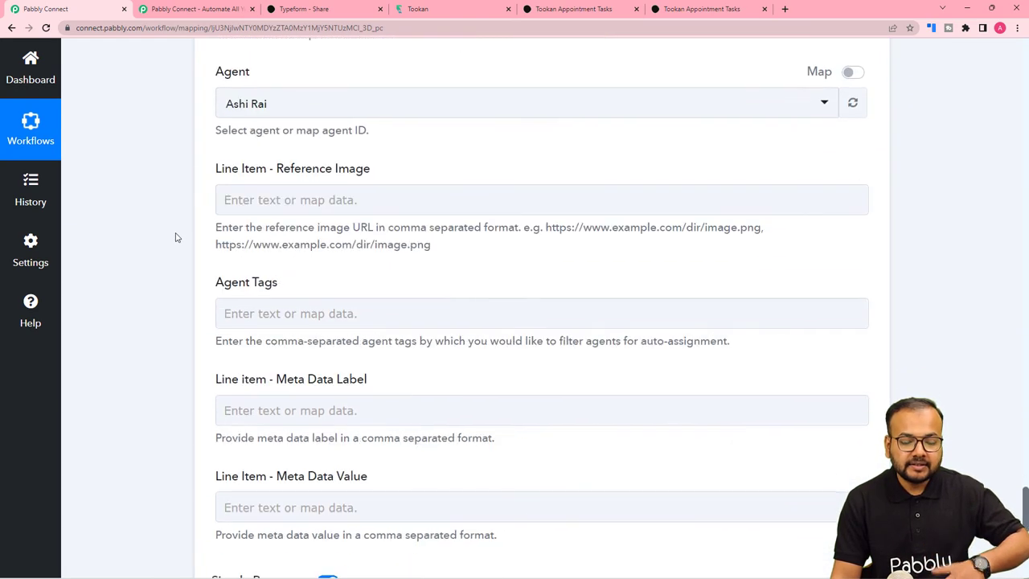
scroll(177, 237, down, 3)
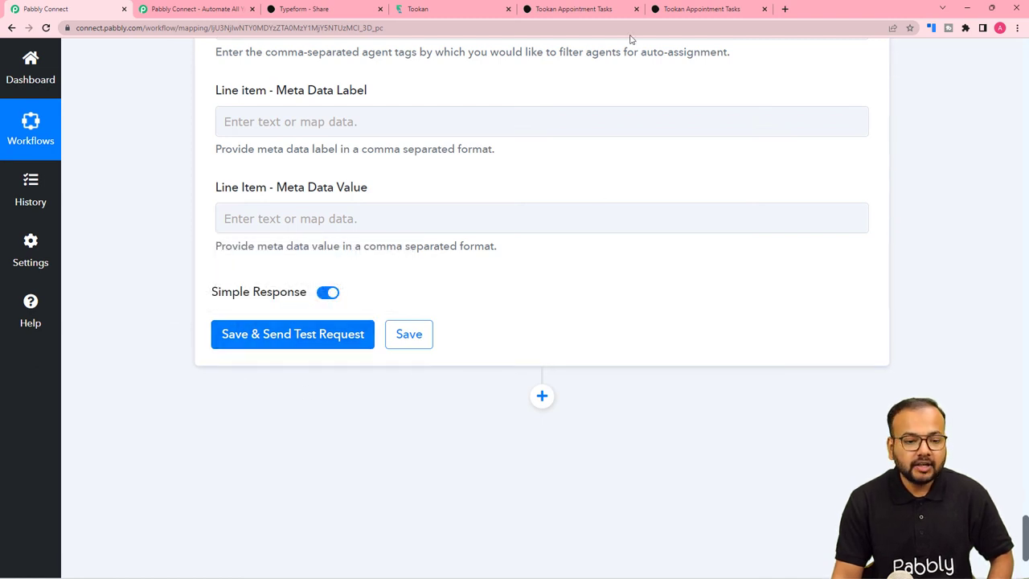
click(582, 9)
Step: View Tookan's Dashboard task list, then save the Tookan step and send its test request
click(442, 8)
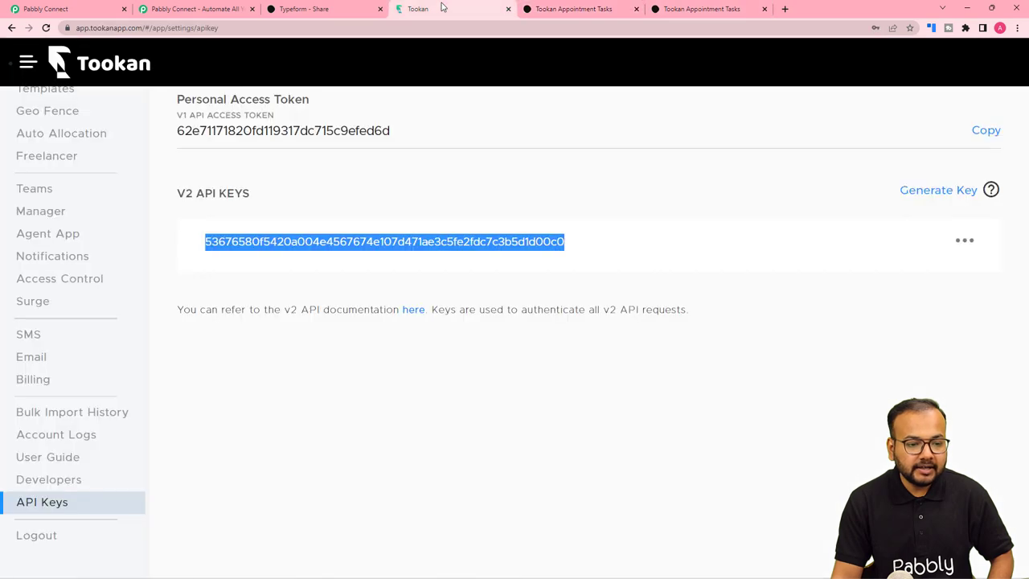
scroll(113, 145, up, 2)
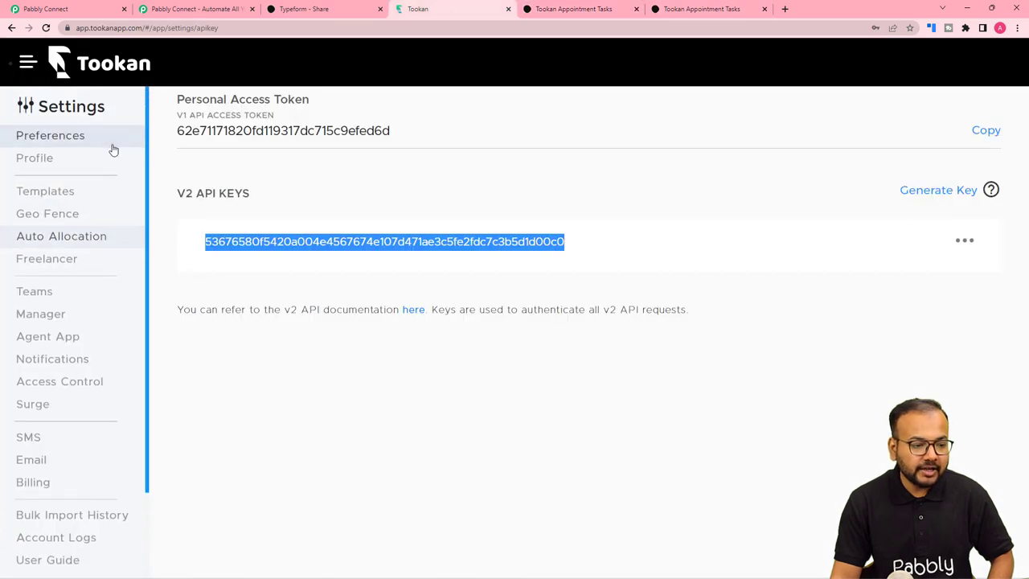
click(27, 66)
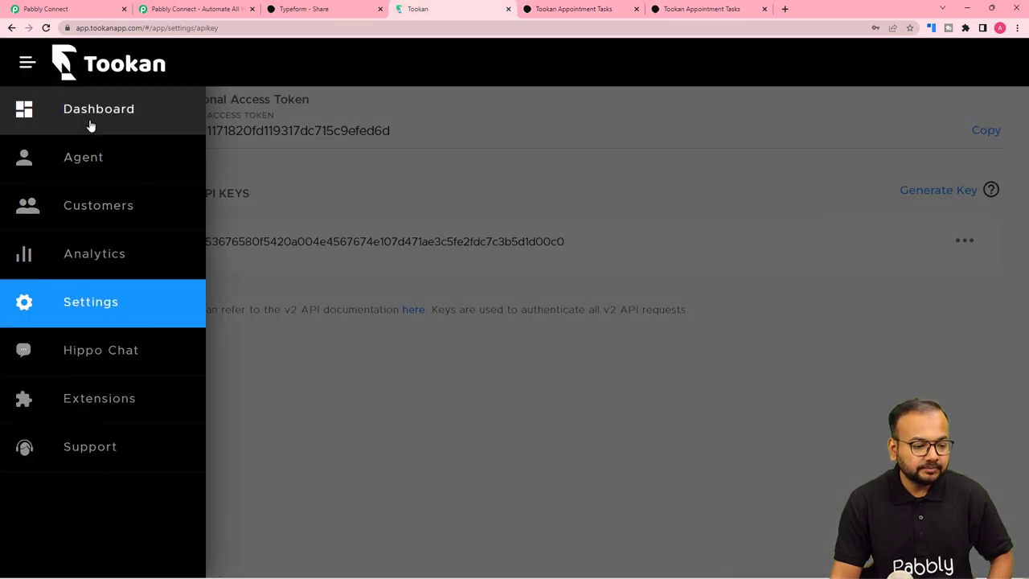
click(90, 120)
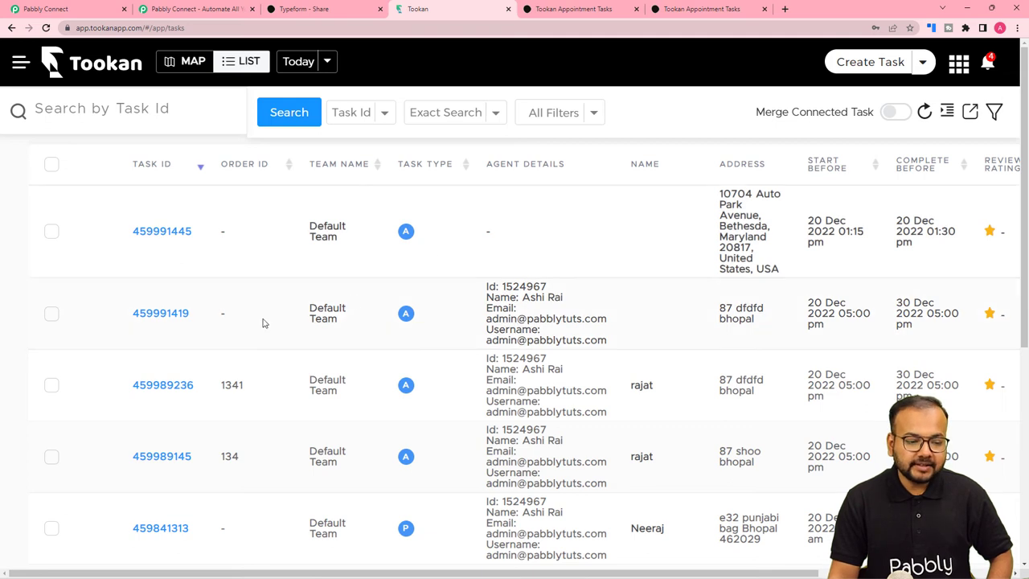
click(108, 8)
click(230, 336)
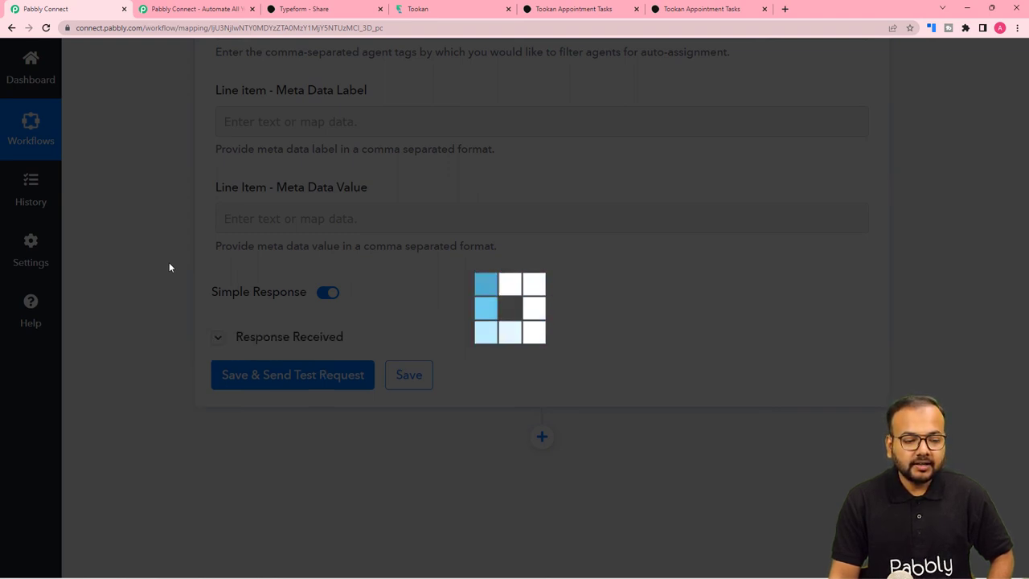
Step: Check the 'The task has been created.' response, and find the new task in Tookan's reloaded task list
scroll(169, 267, down, 3)
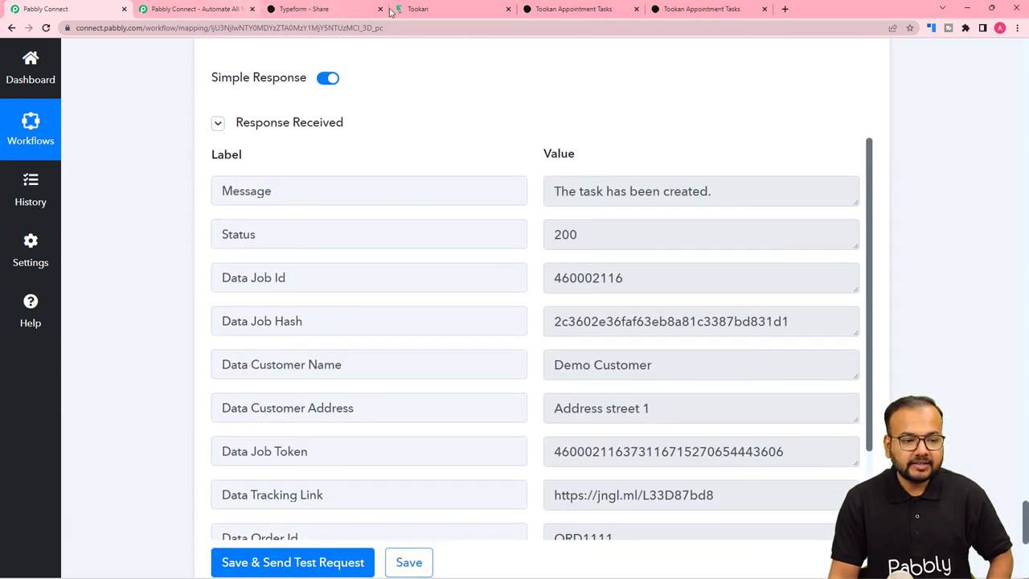
click(434, 9)
click(47, 28)
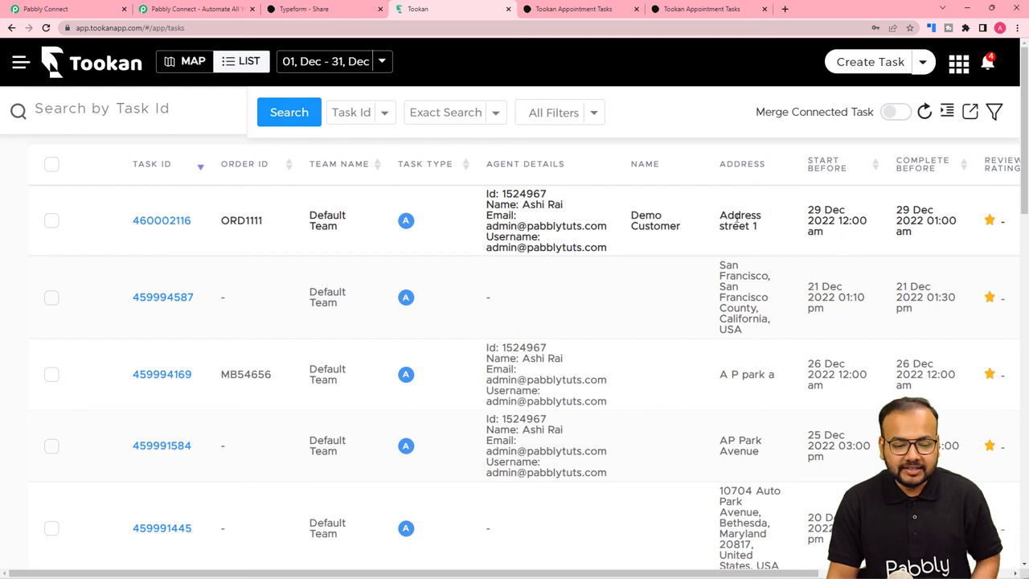
mouse_move(594, 573)
mouse_down()
mouse_move(738, 576)
mouse_move(588, 575)
mouse_up()
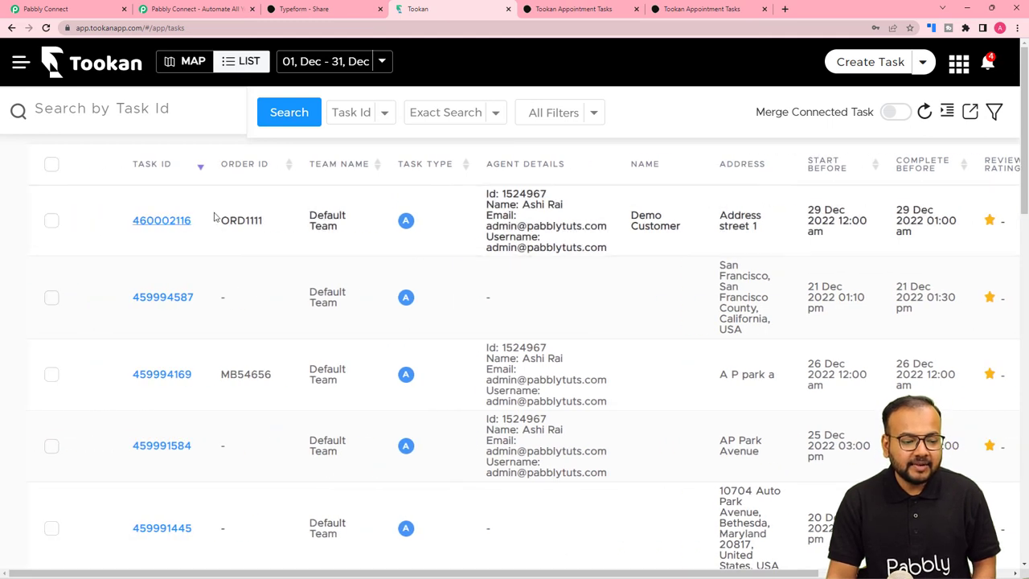
click(48, 9)
scroll(111, 134, up, 4)
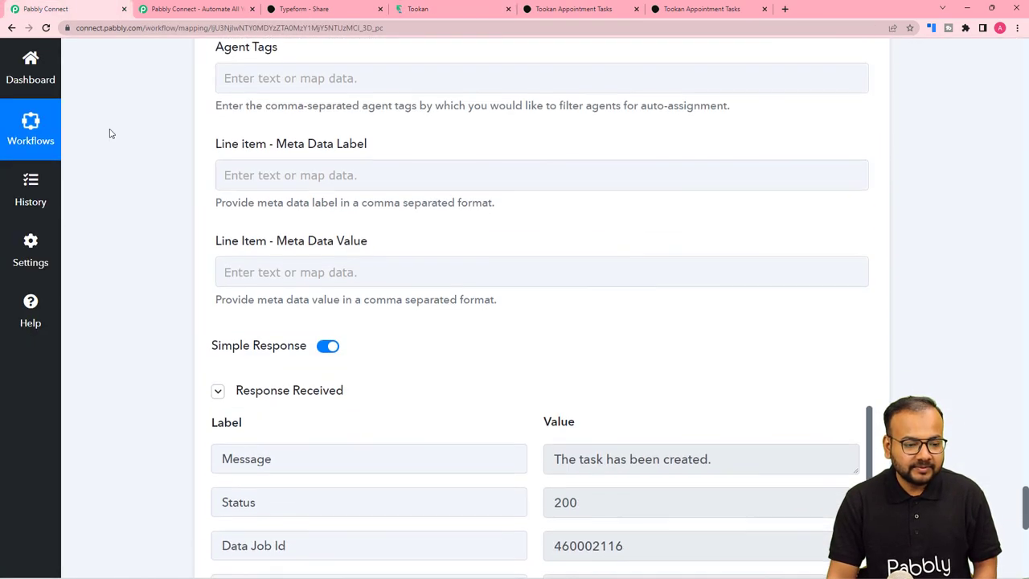
Step: Collapse the Tookan, Add/Subtract Time and Typeform New Entry steps to show the full workflow
scroll(111, 133, up, 15)
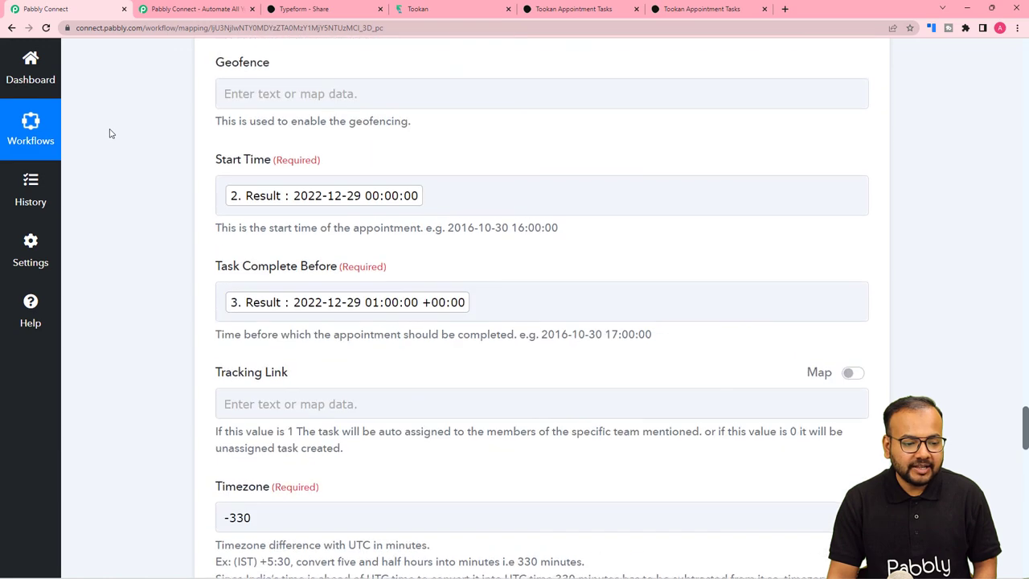
scroll(111, 133, up, 15)
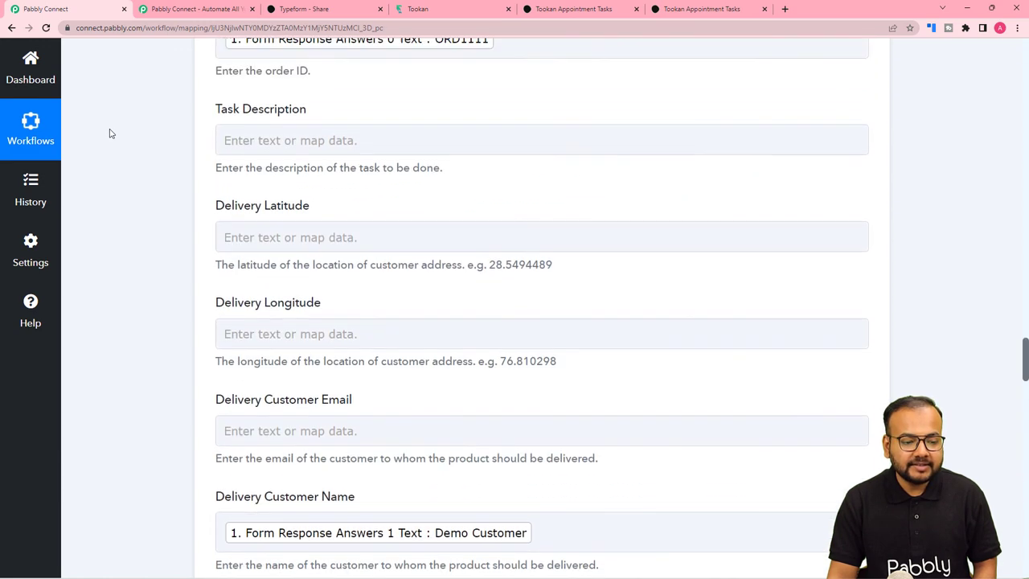
scroll(111, 133, up, 5)
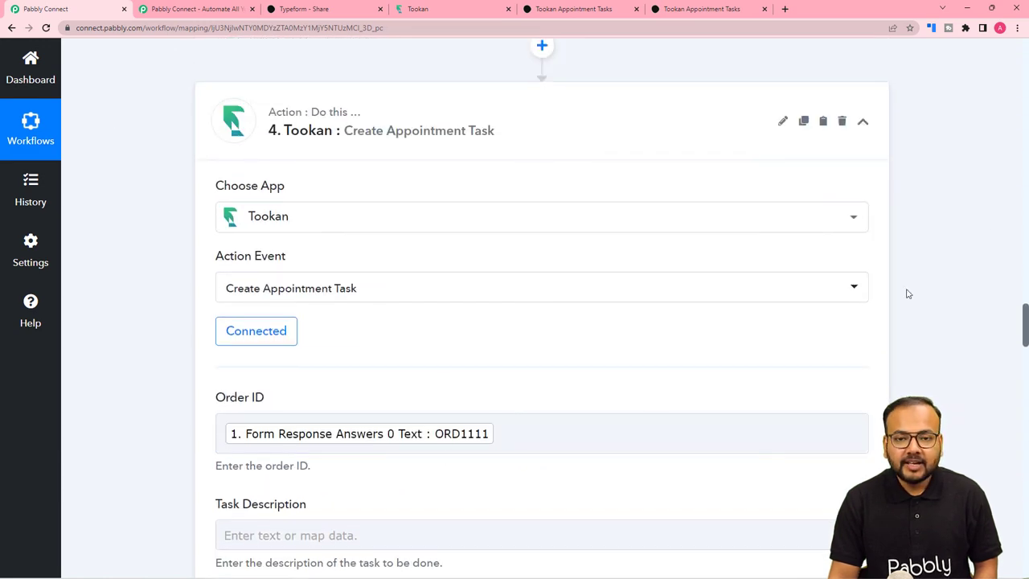
click(863, 121)
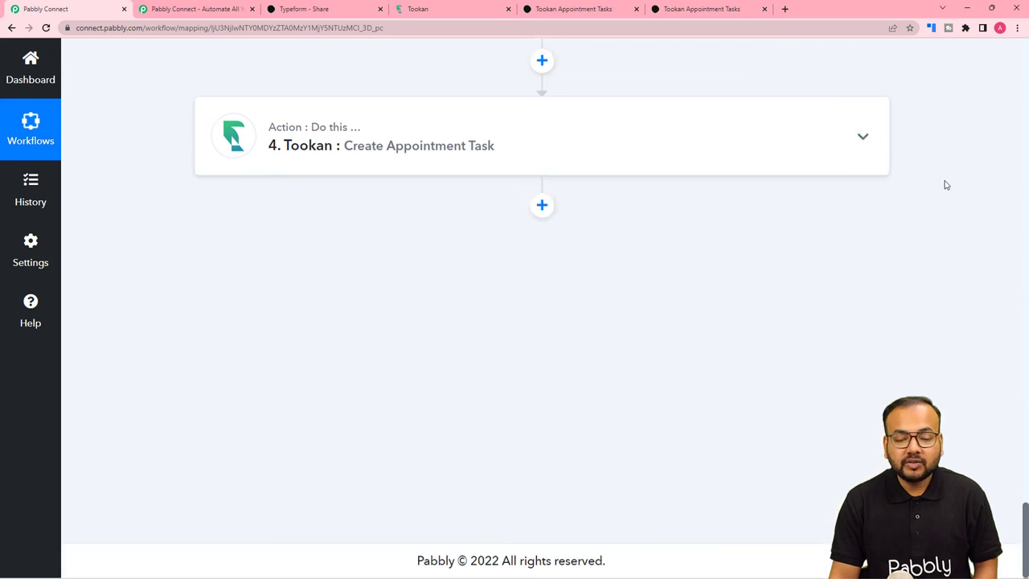
scroll(945, 193, up, 10)
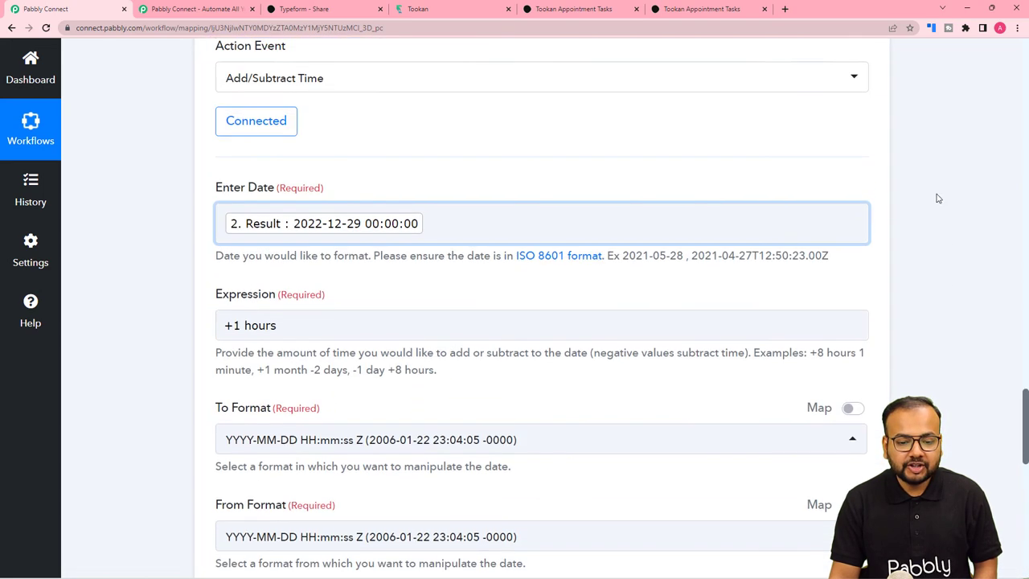
scroll(938, 199, up, 5)
click(862, 324)
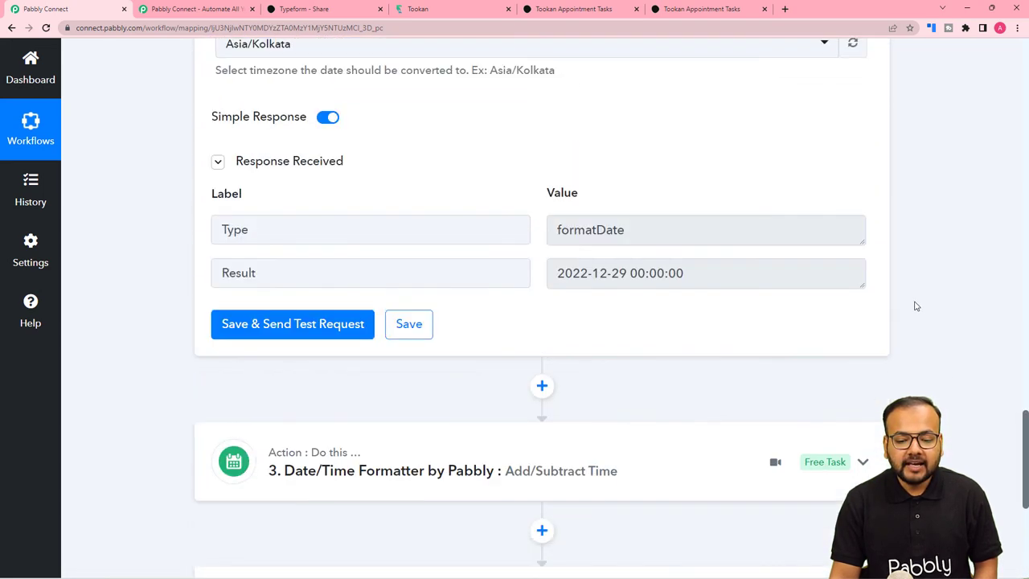
scroll(915, 305, up, 11)
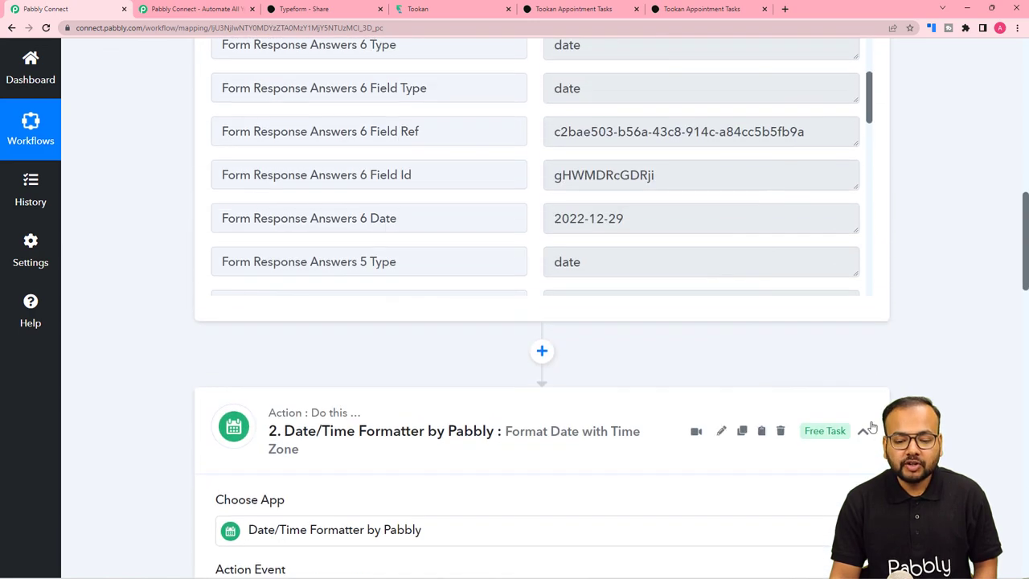
scroll(902, 383, up, 10)
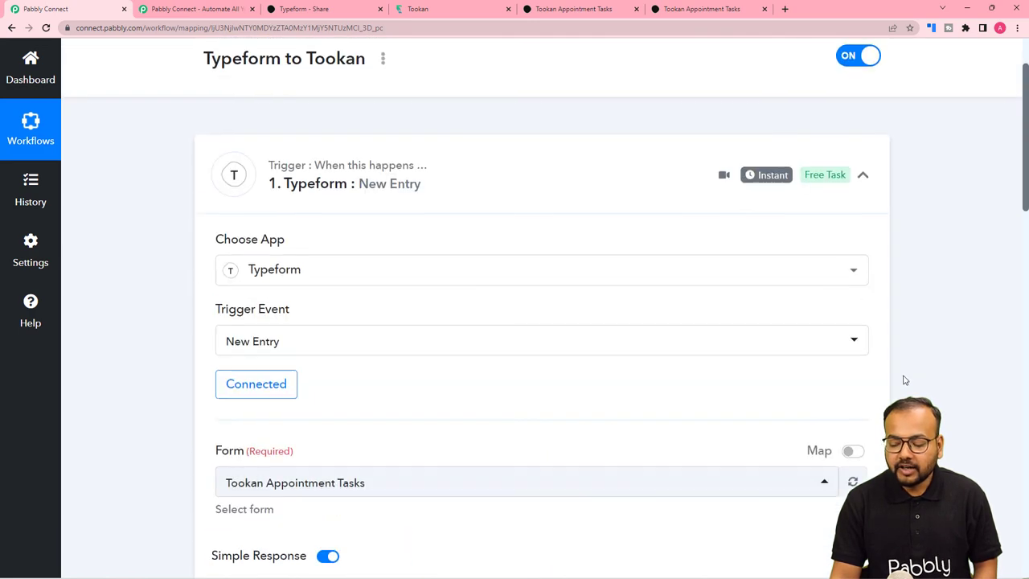
scroll(903, 381, up, 2)
click(864, 261)
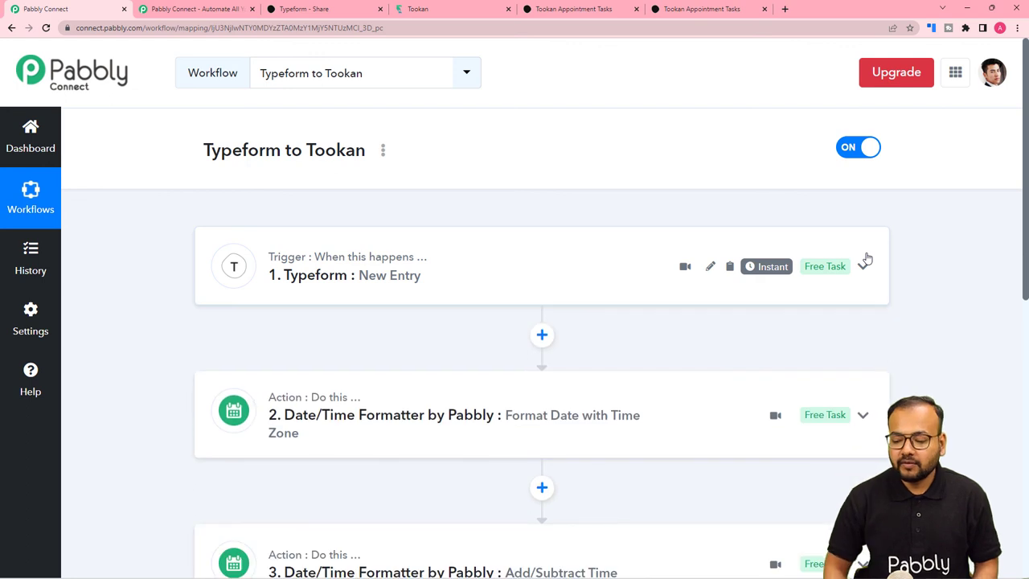